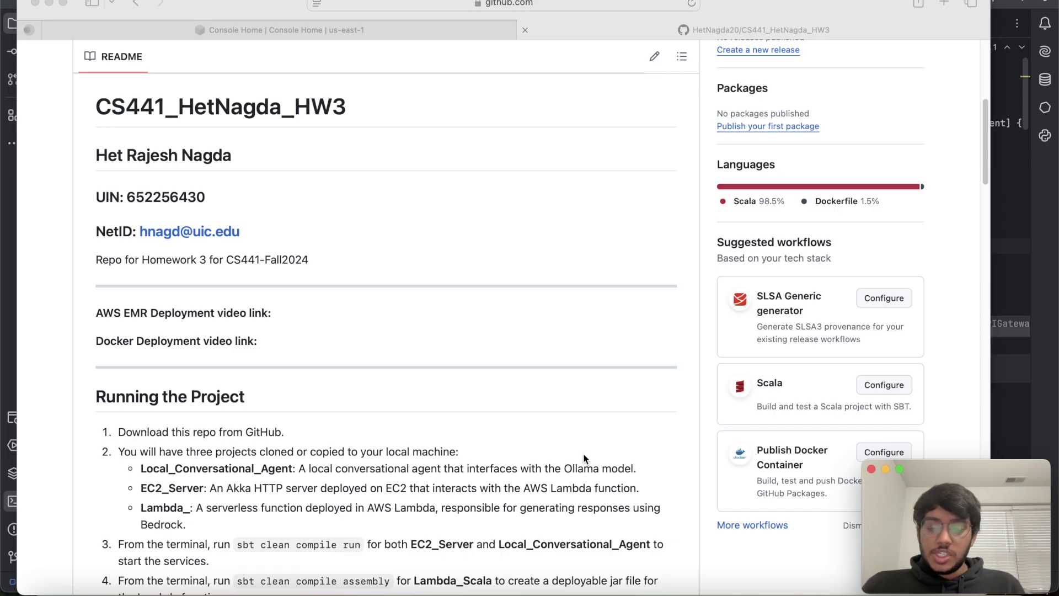
Read through the repository README's run instructions, cURL commands and conversation flow diagram.
scroll(585, 459, down, 1)
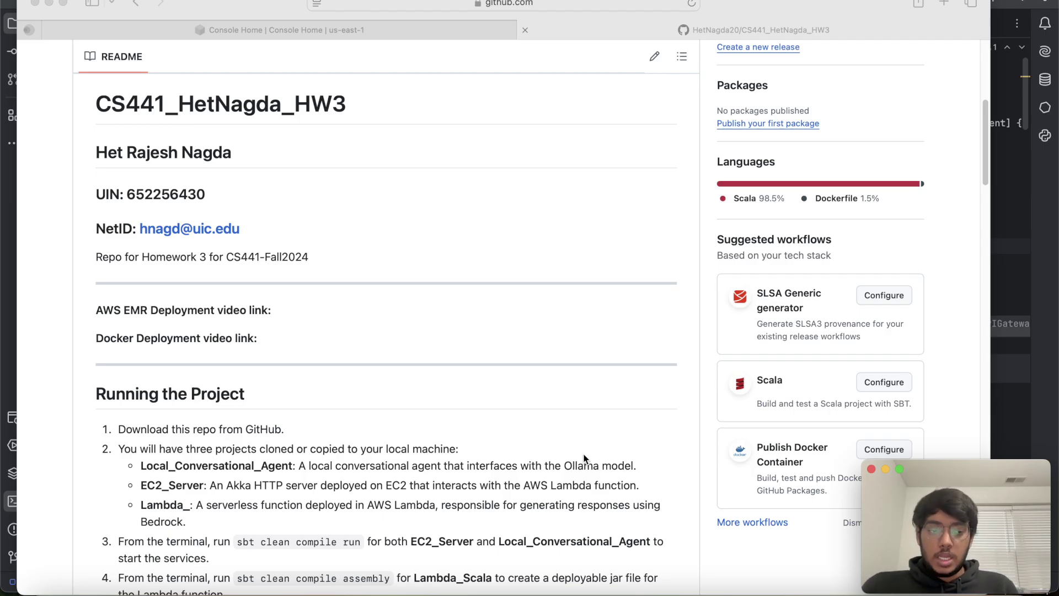
scroll(584, 458, down, 10)
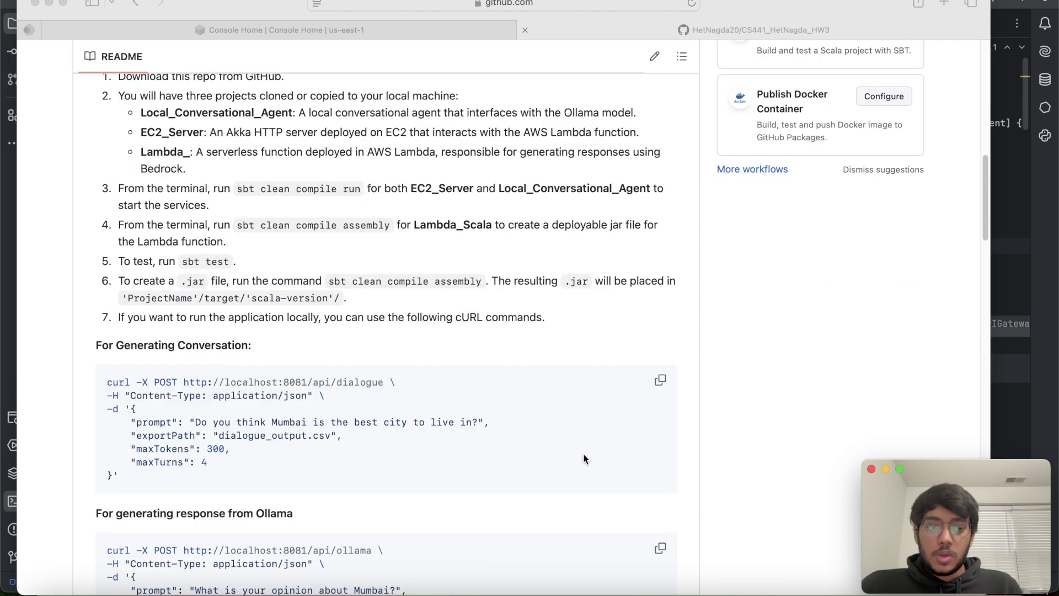
scroll(584, 458, down, 5)
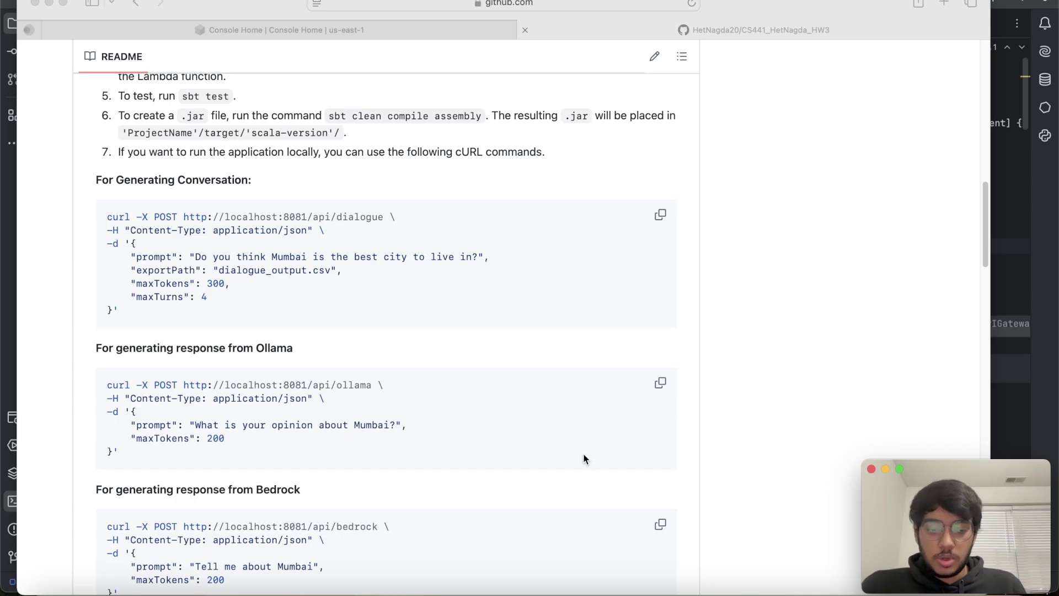
scroll(584, 459, down, 15)
scroll(584, 459, down, 4)
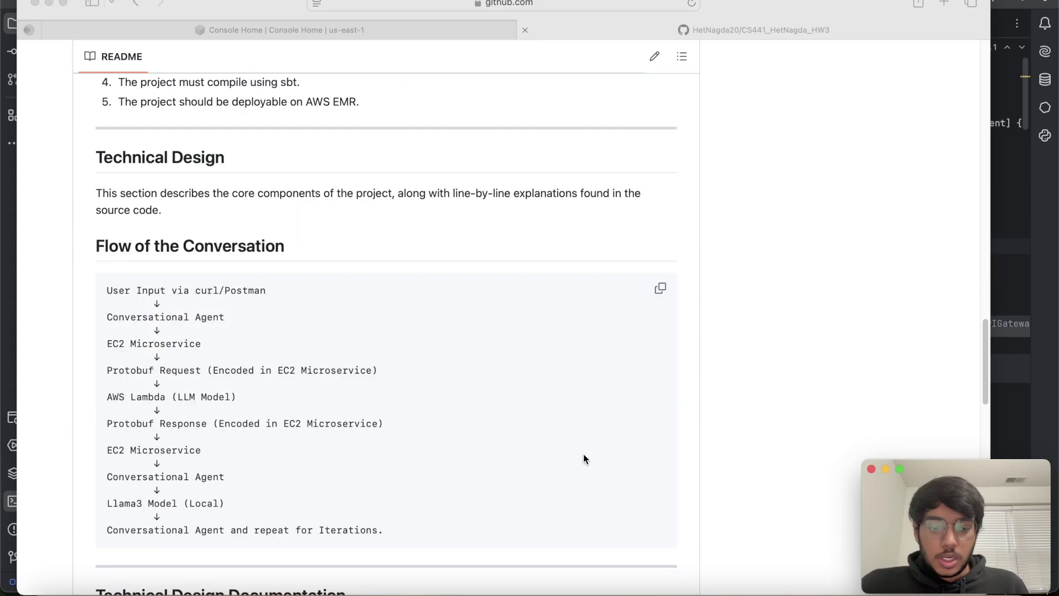
Switch to IntelliJ IDEA and examine the handleRequest code in ClaudeLambdaHandler.scala of the Lambda_Scala project.
click(743, 589)
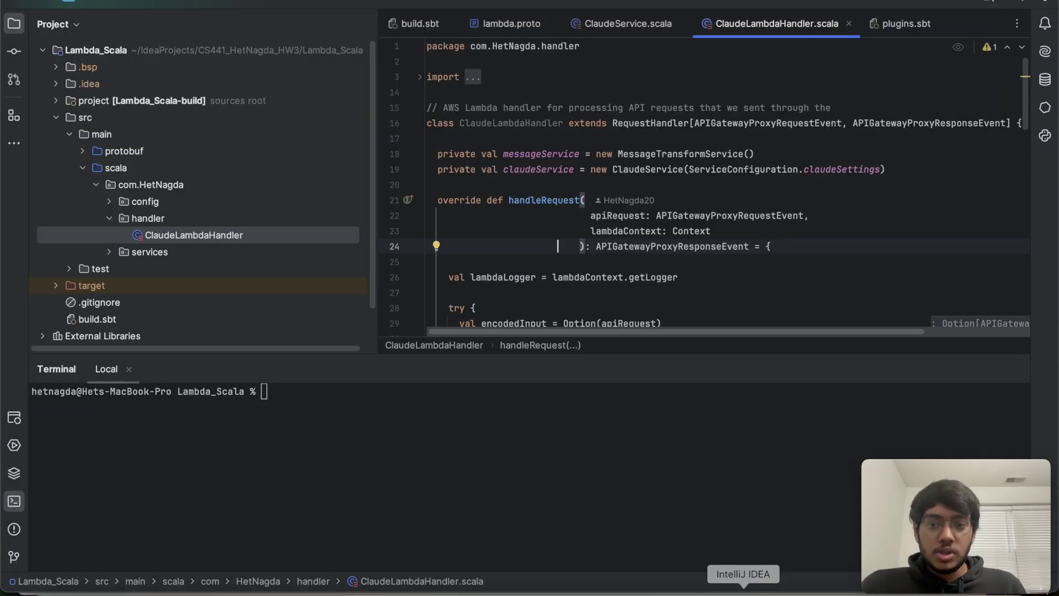
click(589, 496)
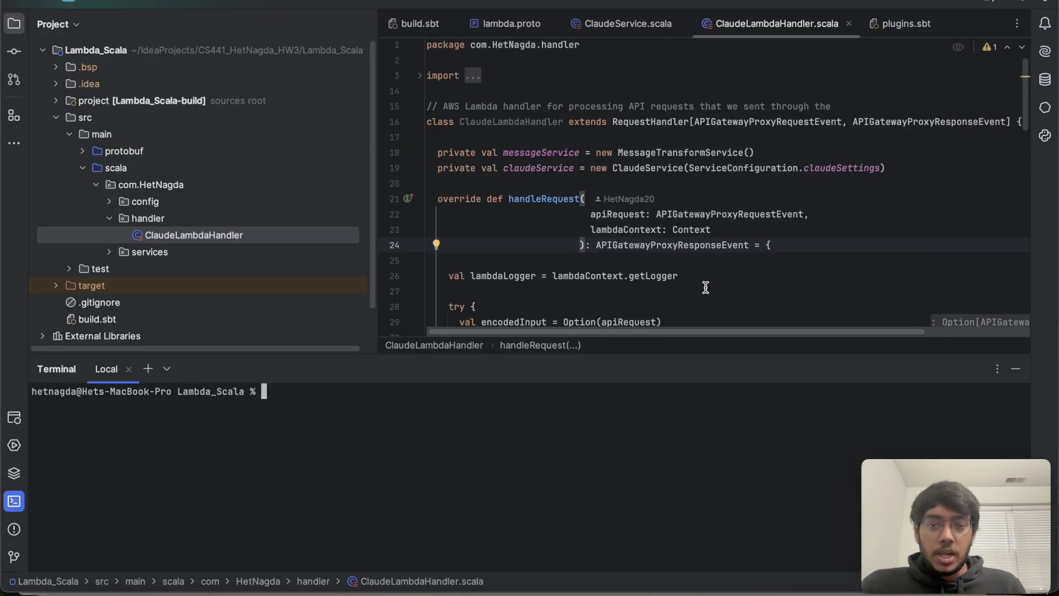
scroll(545, 270, down, 1)
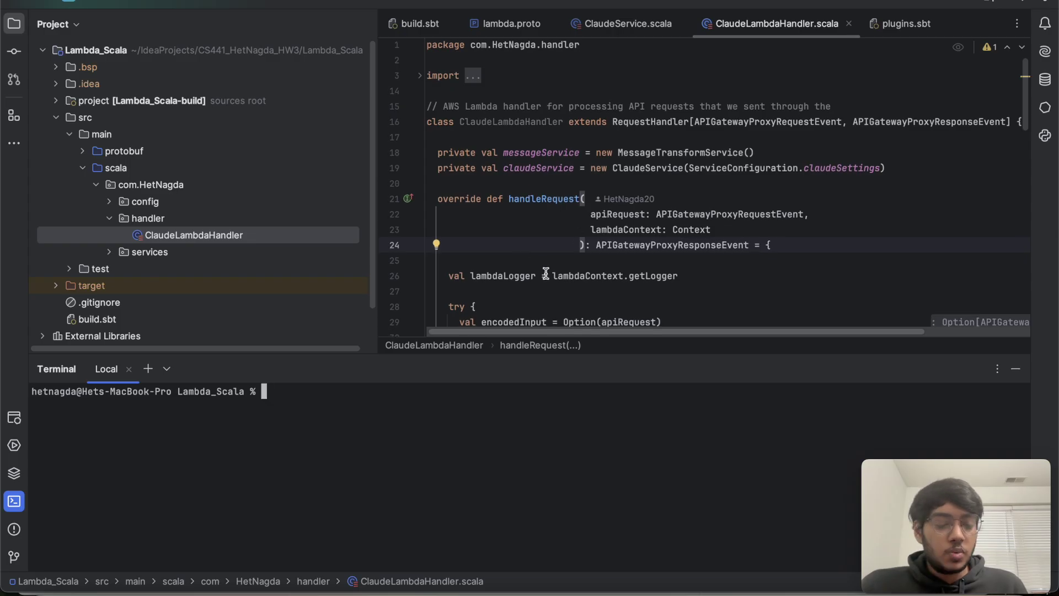
scroll(545, 274, down, 4)
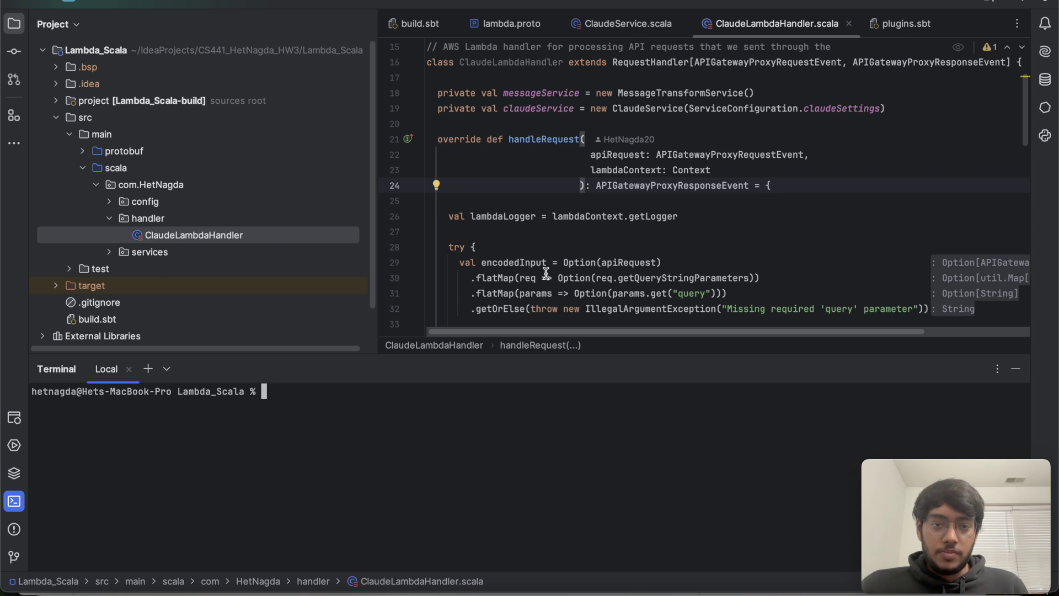
mouse_move(602, 283)
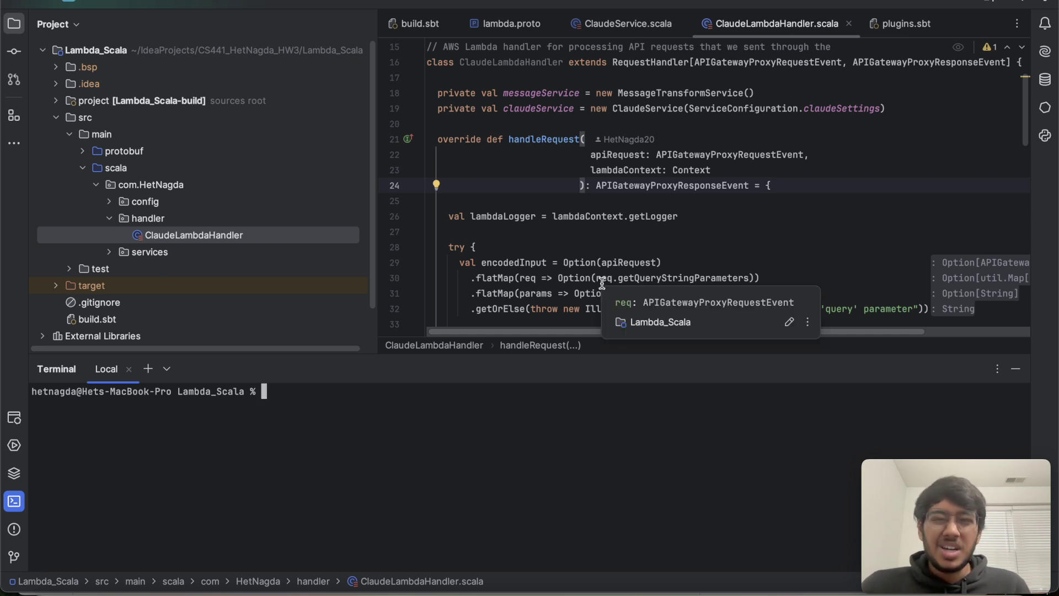
scroll(602, 281, down, 1)
scroll(602, 279, up, 2)
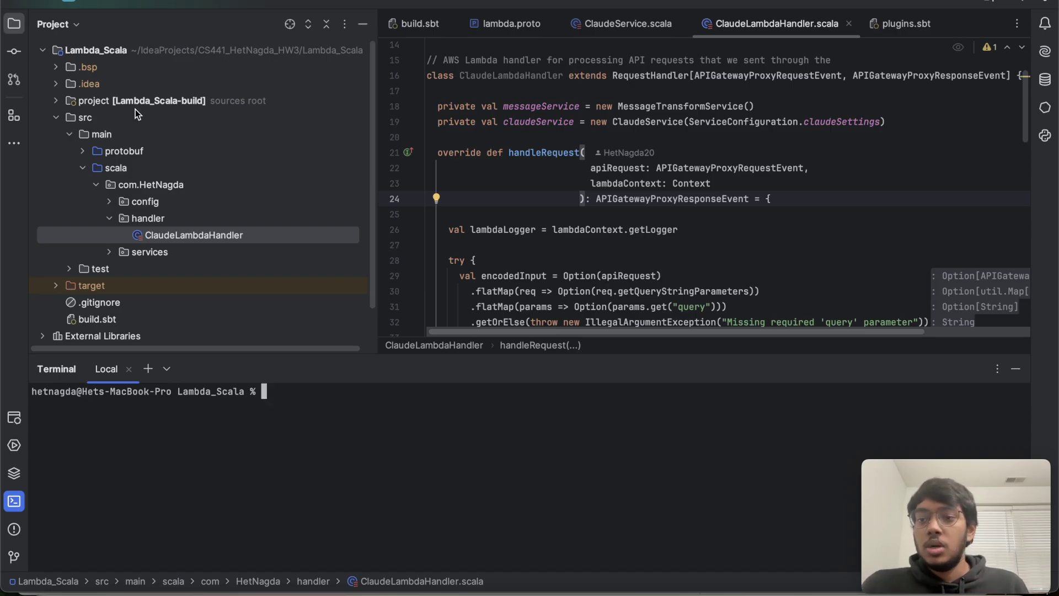
Open lambda.proto from the protobuf folder, and expand target/scala-2.13/src_managed to inspect the Scala classes generated from it.
click(83, 152)
double_click(144, 168)
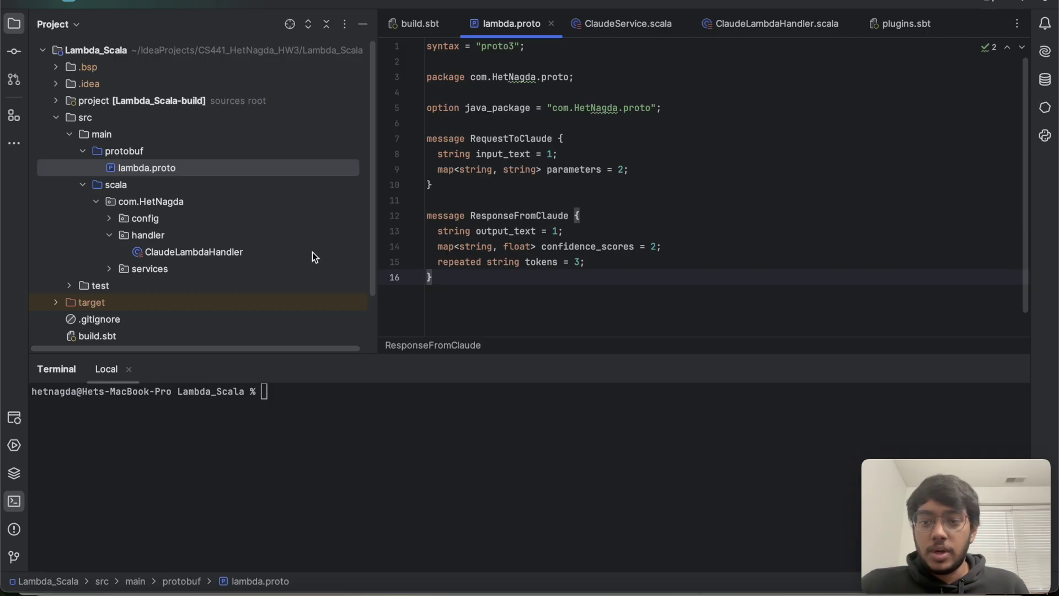
scroll(265, 260, down, 2)
click(55, 259)
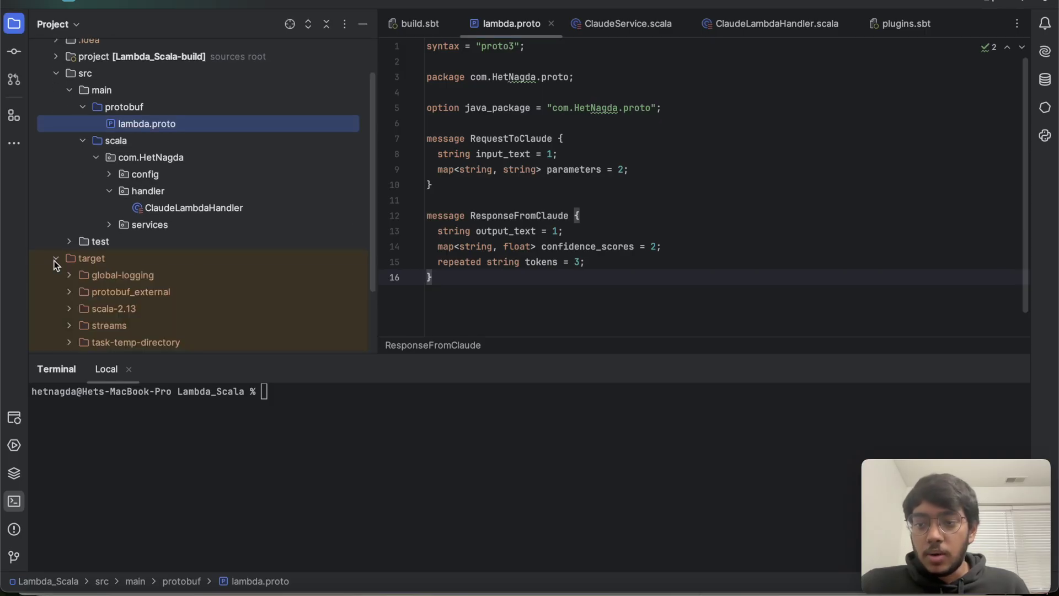
scroll(63, 275, down, 1)
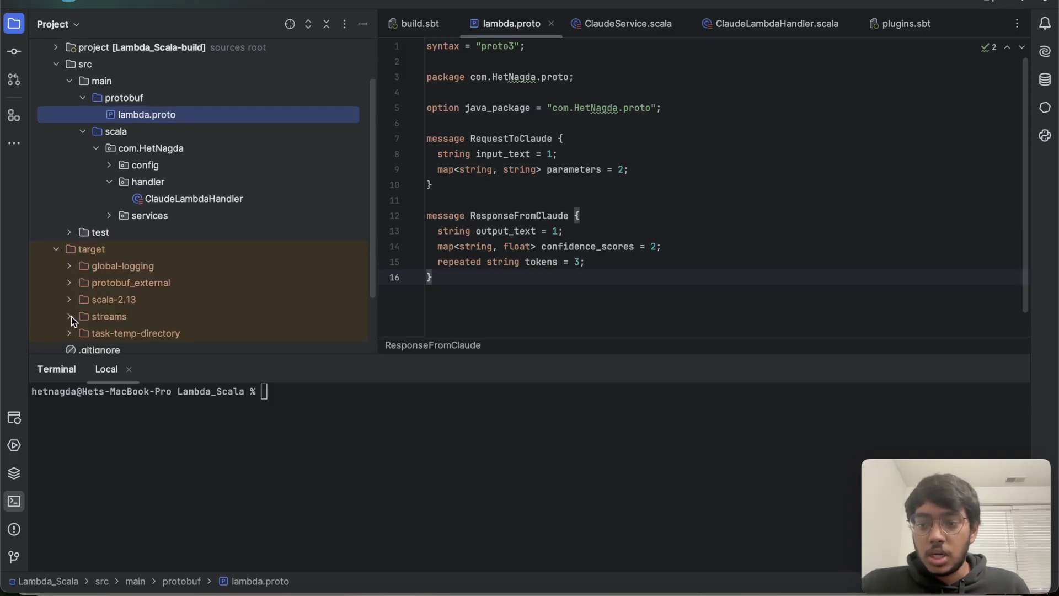
click(69, 282)
scroll(71, 280, down, 1)
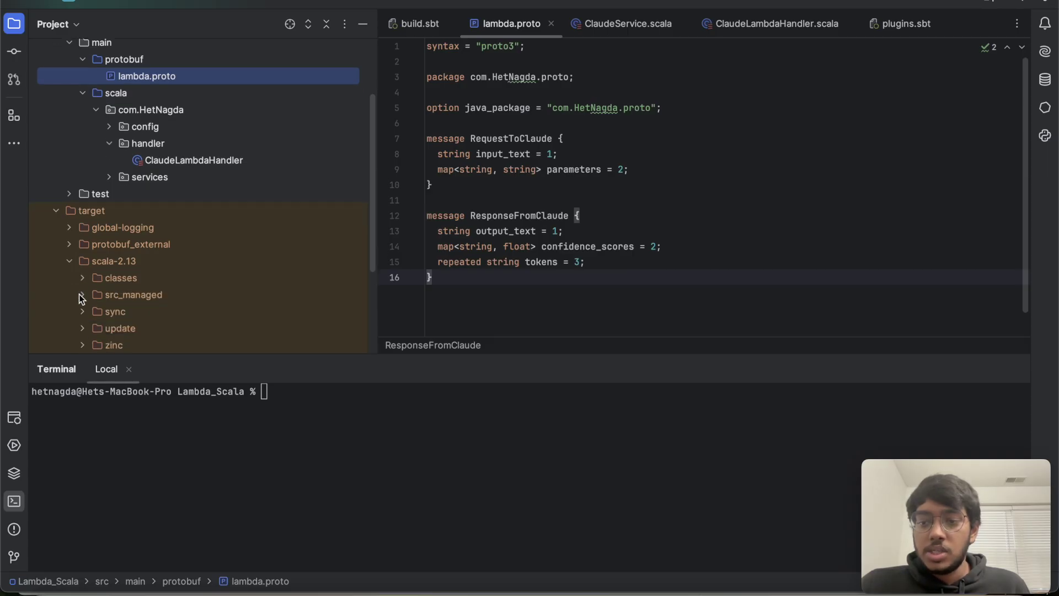
click(83, 295)
scroll(160, 302, down, 3)
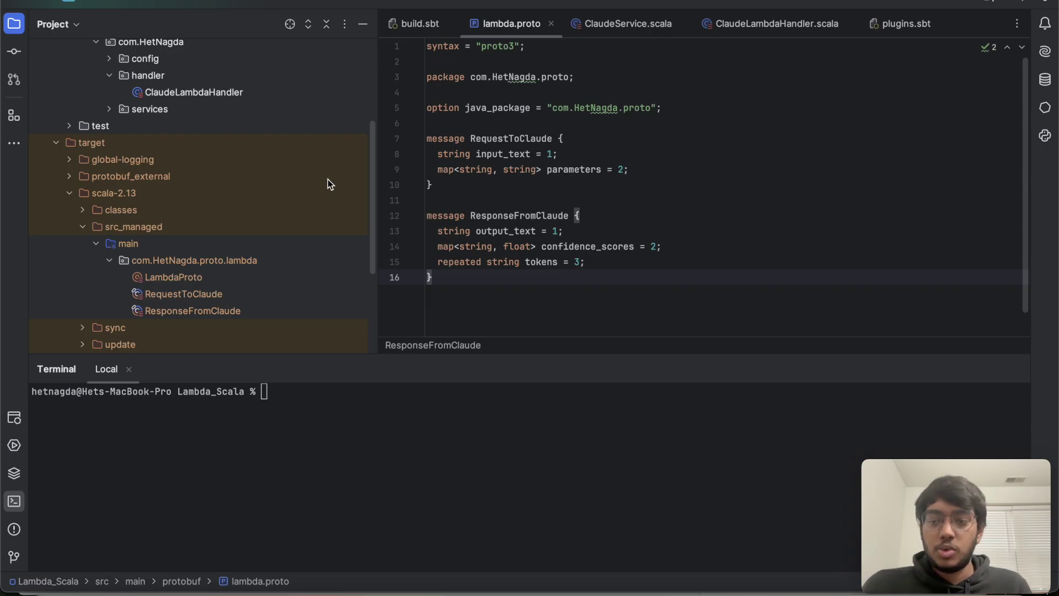
scroll(285, 170, up, 7)
scroll(286, 170, down, 4)
Run sbt clean compile assembly in the Lambda_Scala terminal.
click(379, 461)
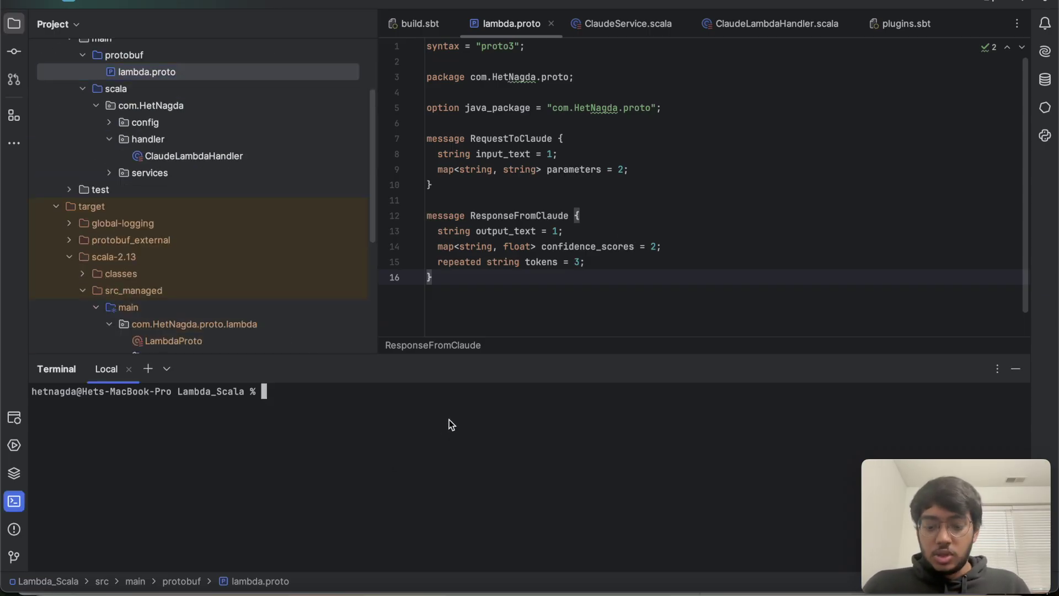
text(sbt)
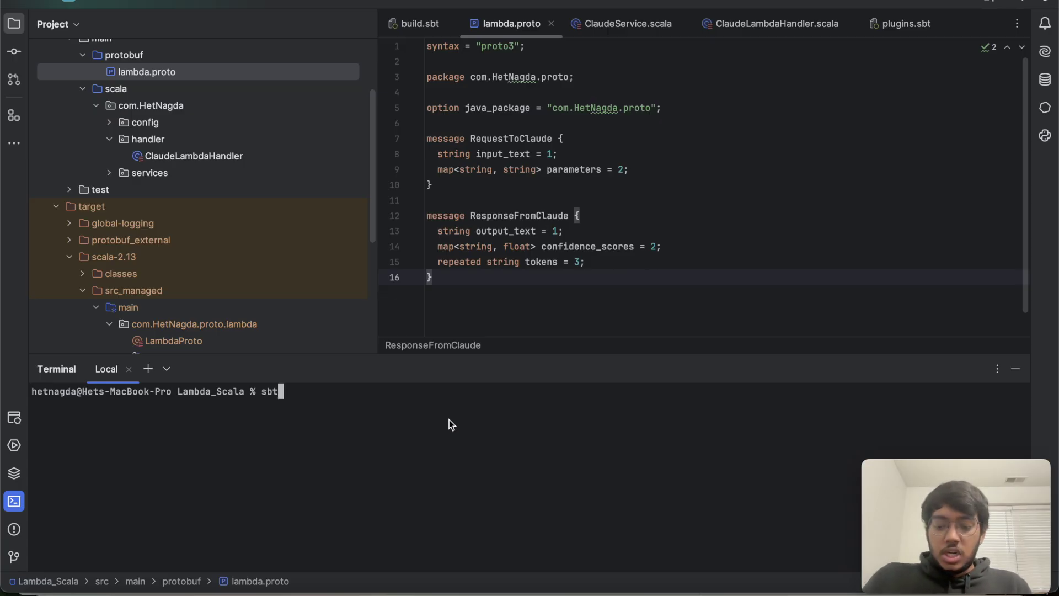
text( c)
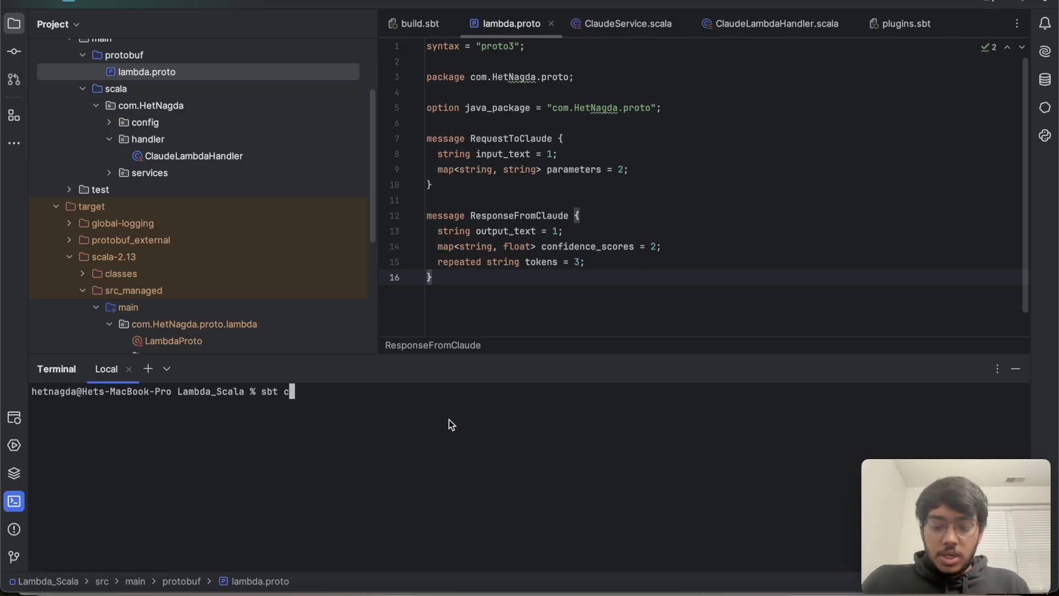
text(lean compil)
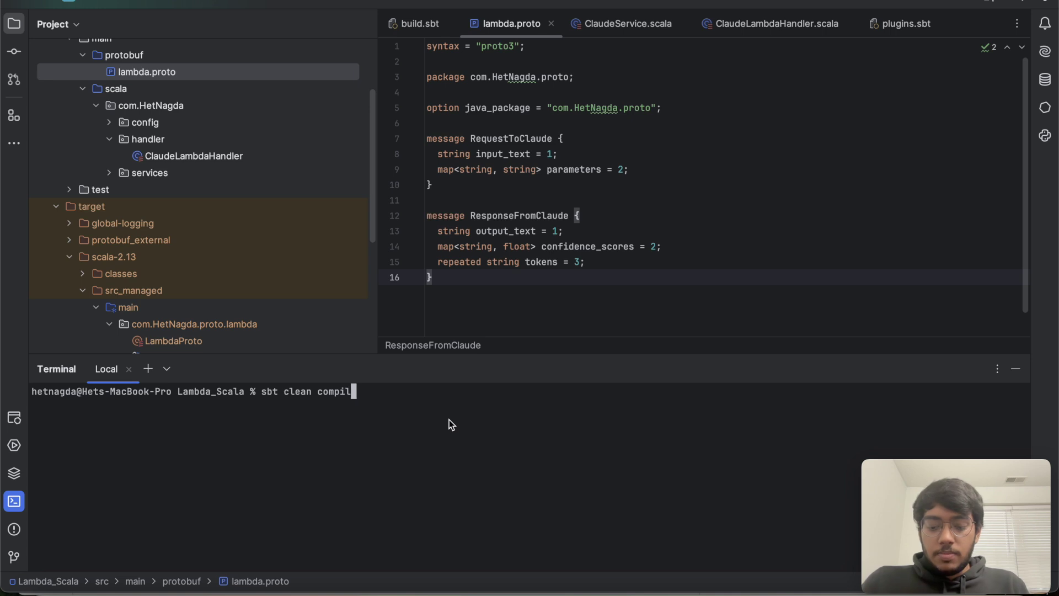
text(e assembly)
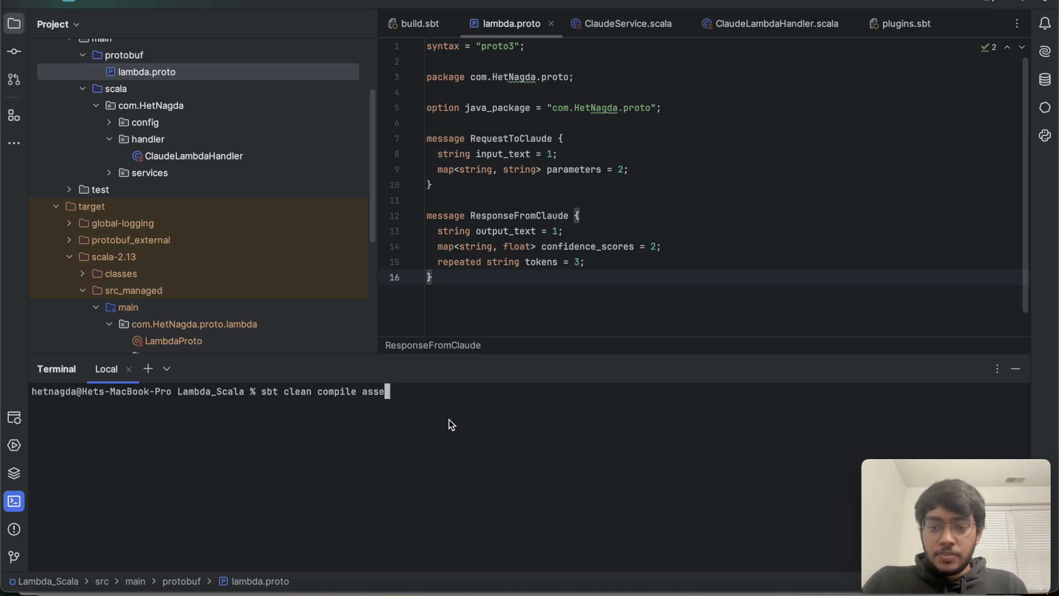
key(Return)
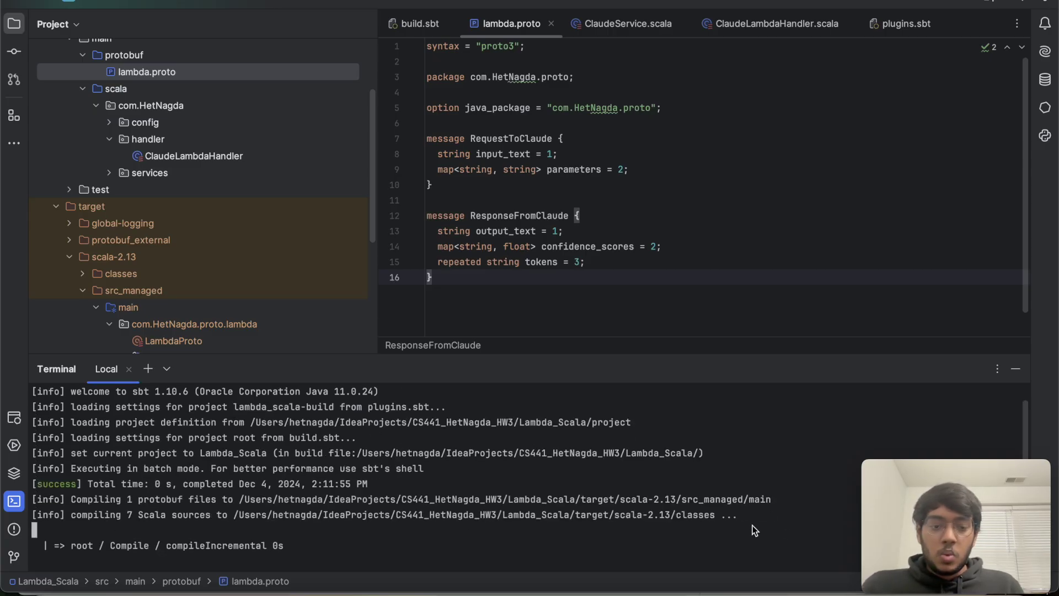
Locate and select Lambda_Scala-assembly-0.1.0-SNAPSHOT.jar under target/scala-2.13 in the project tree.
scroll(224, 340, down, 1)
scroll(220, 314, down, 10)
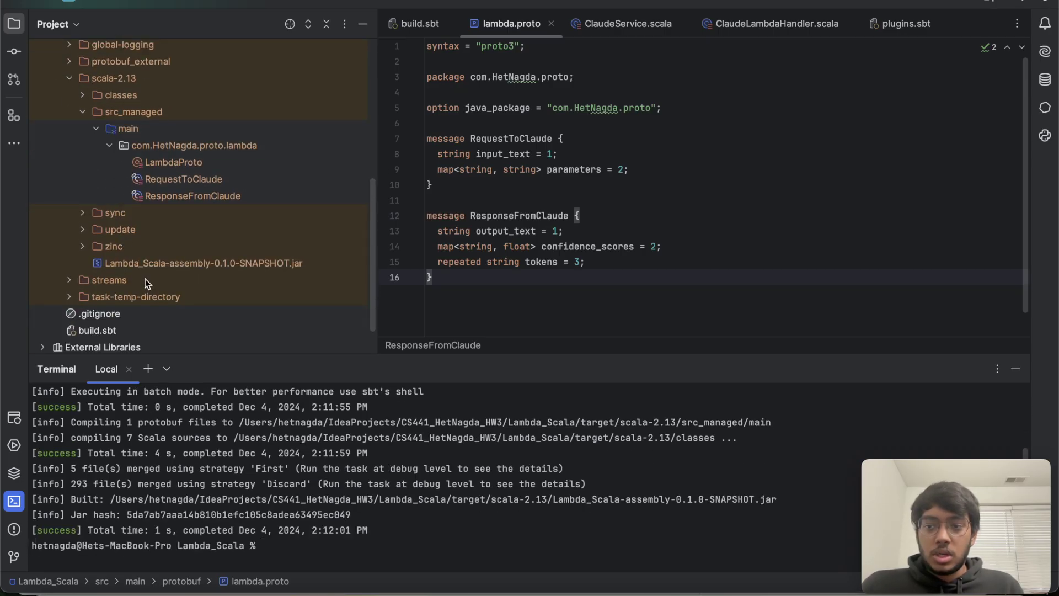
click(128, 268)
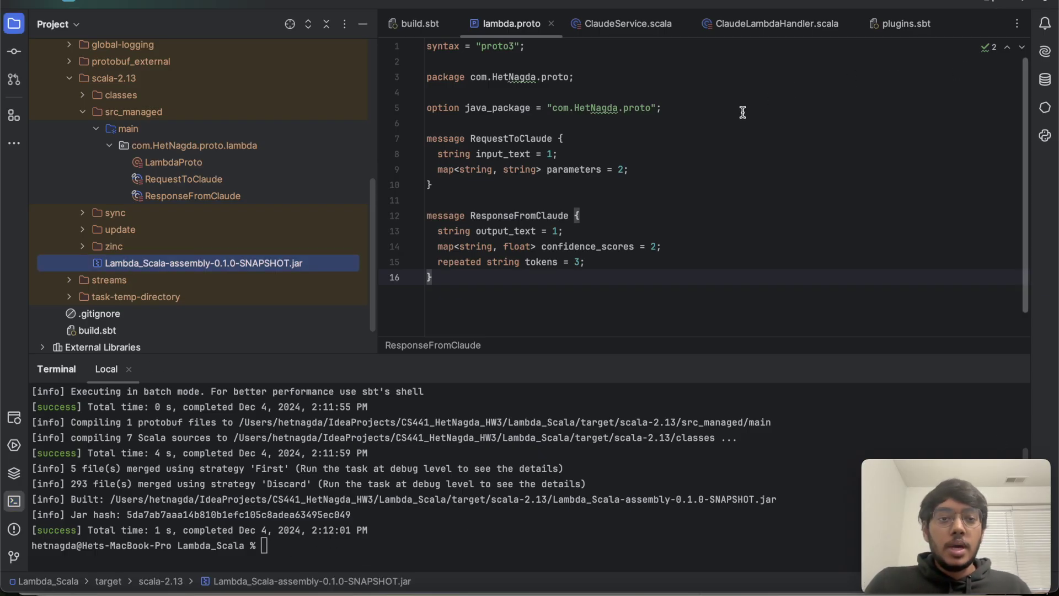
Switch to Safari and bring up the AWS Console Home page.
key(super+Tab)
key(super+Tab)
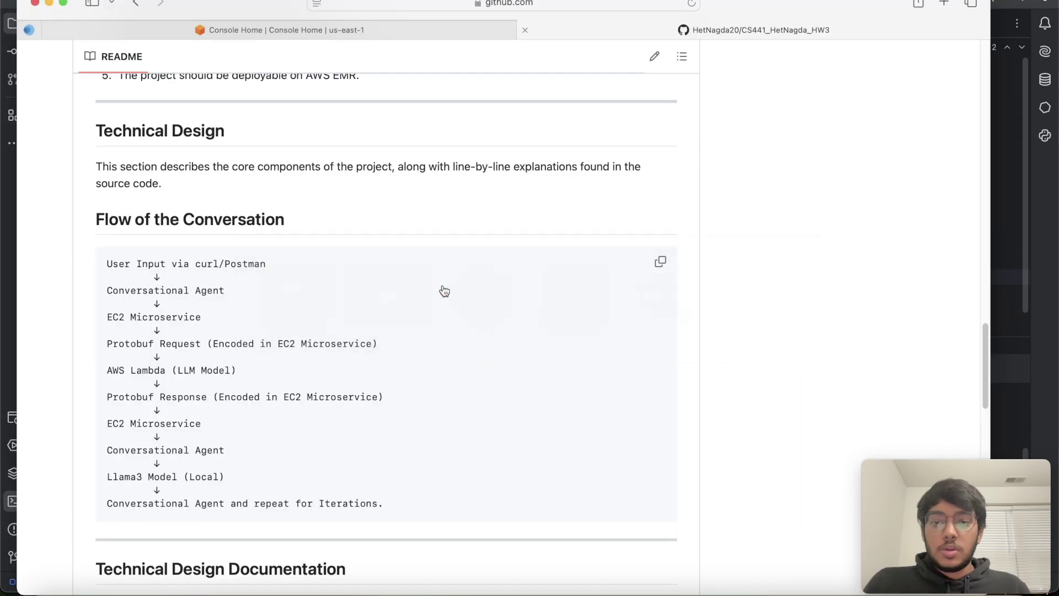
click(419, 30)
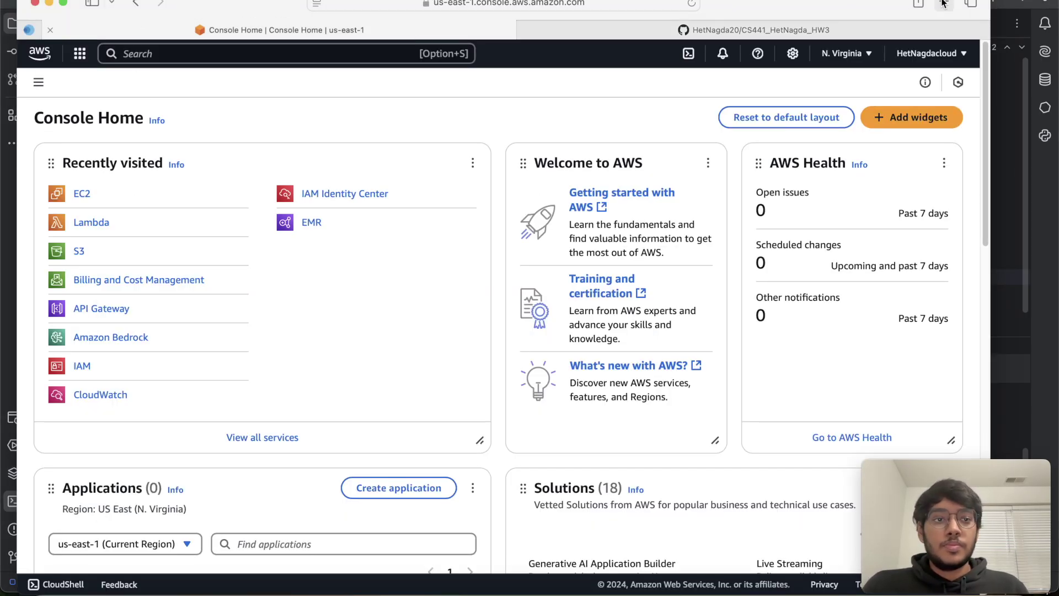
key(super+t)
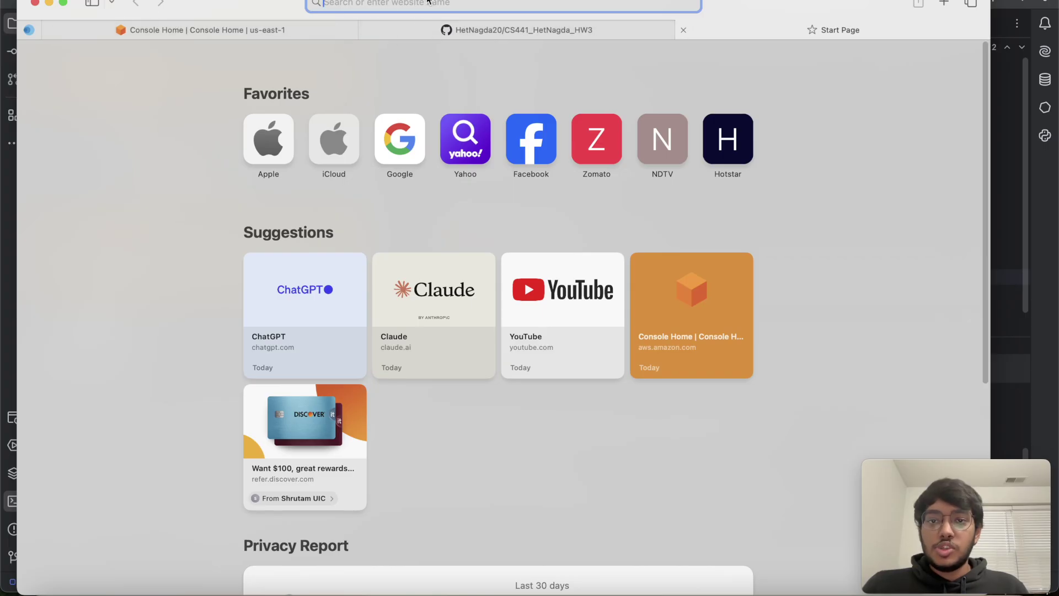
click(232, 31)
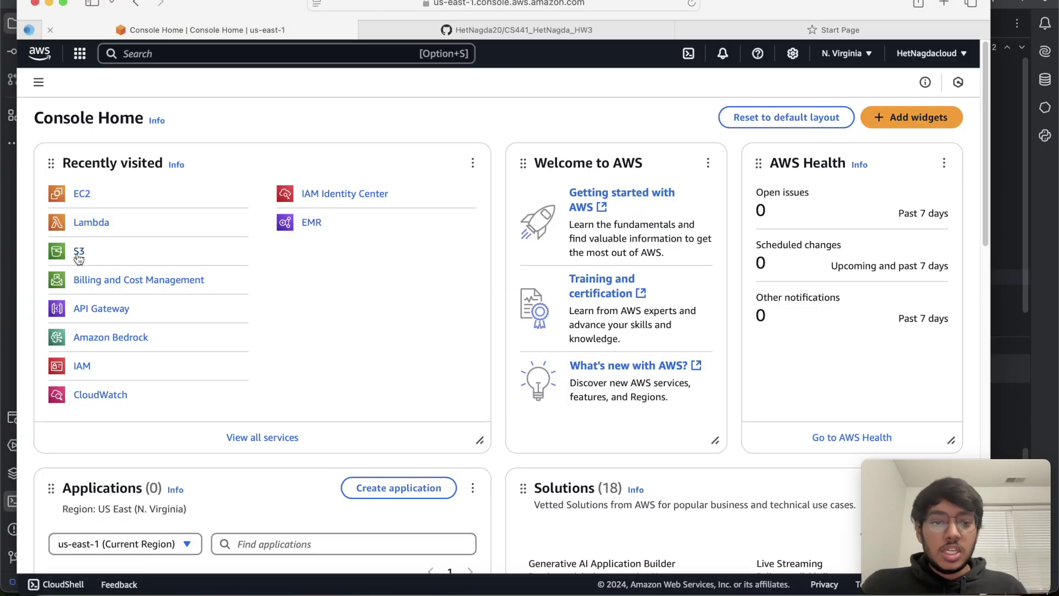
Open S3 in a separate browser tab and go to the CS441_HW3 folder of the us-east-1 bucket.
right_click(79, 254)
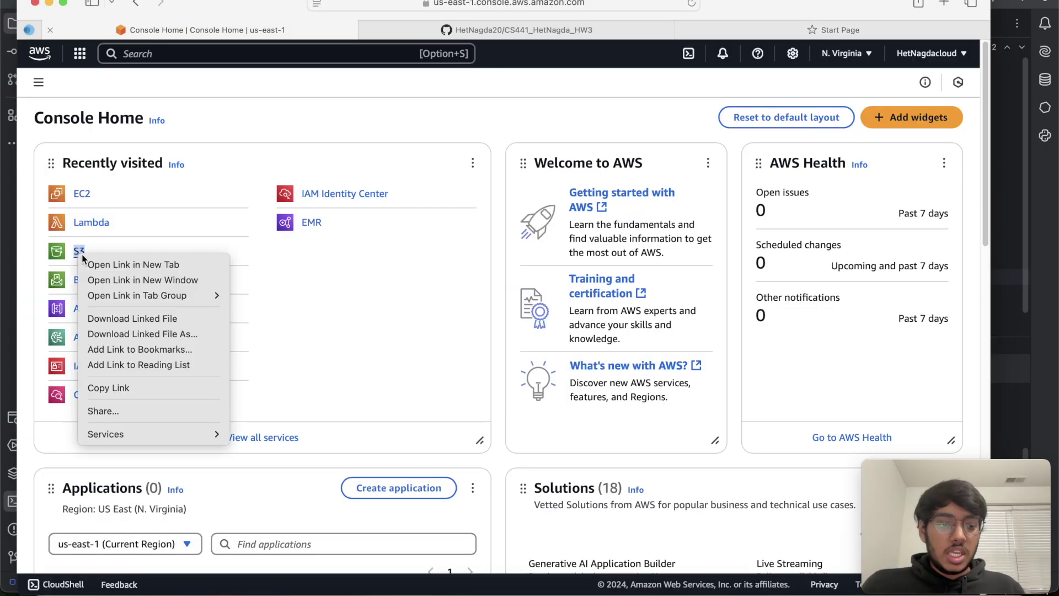
click(156, 267)
click(389, 31)
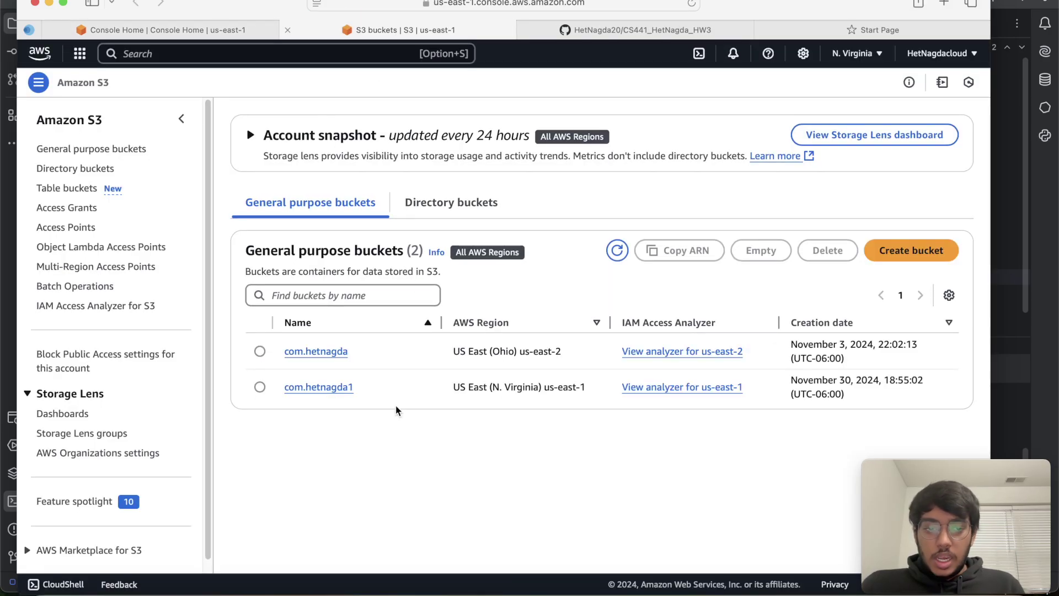
click(318, 388)
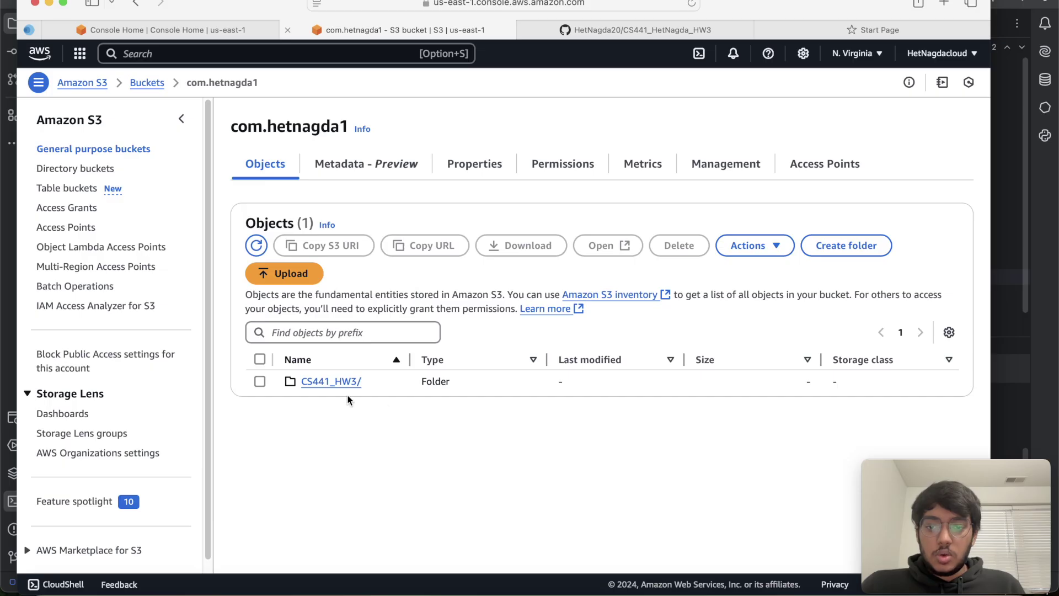
click(340, 382)
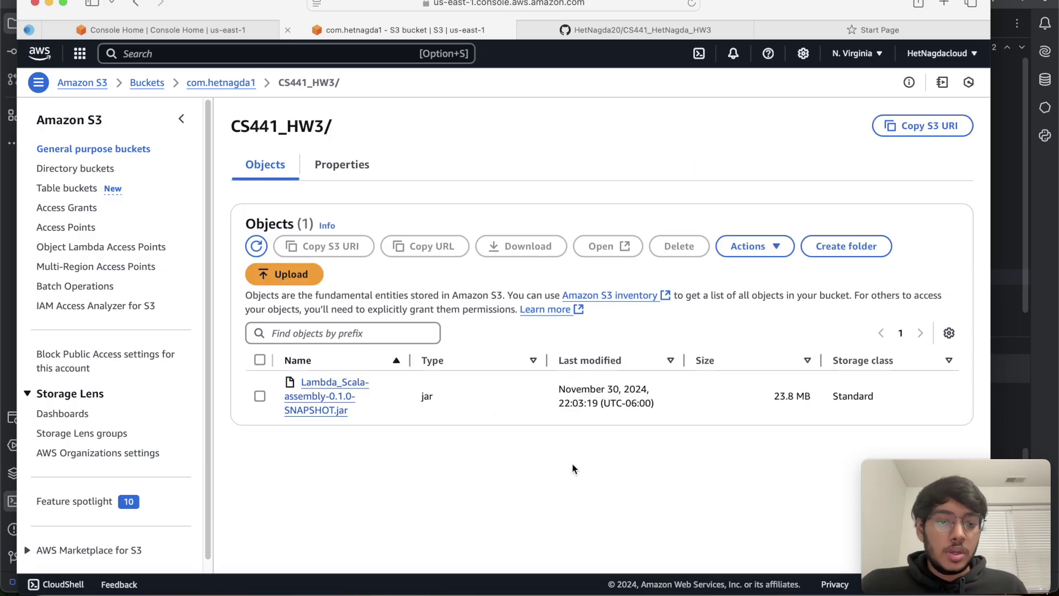
Open the Lambda functions list from the AWS Console Home page.
click(219, 30)
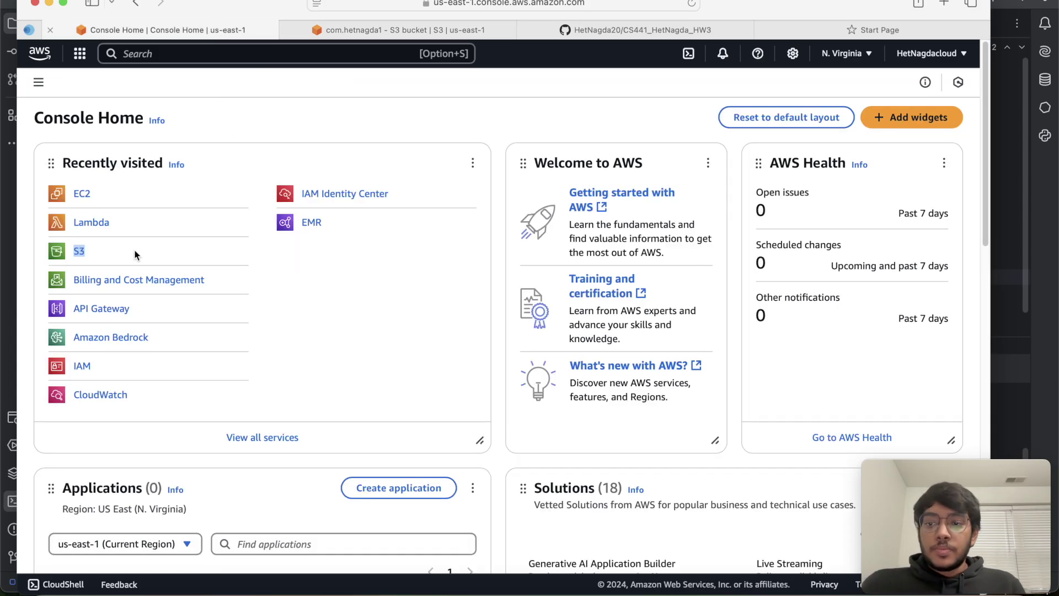
click(92, 224)
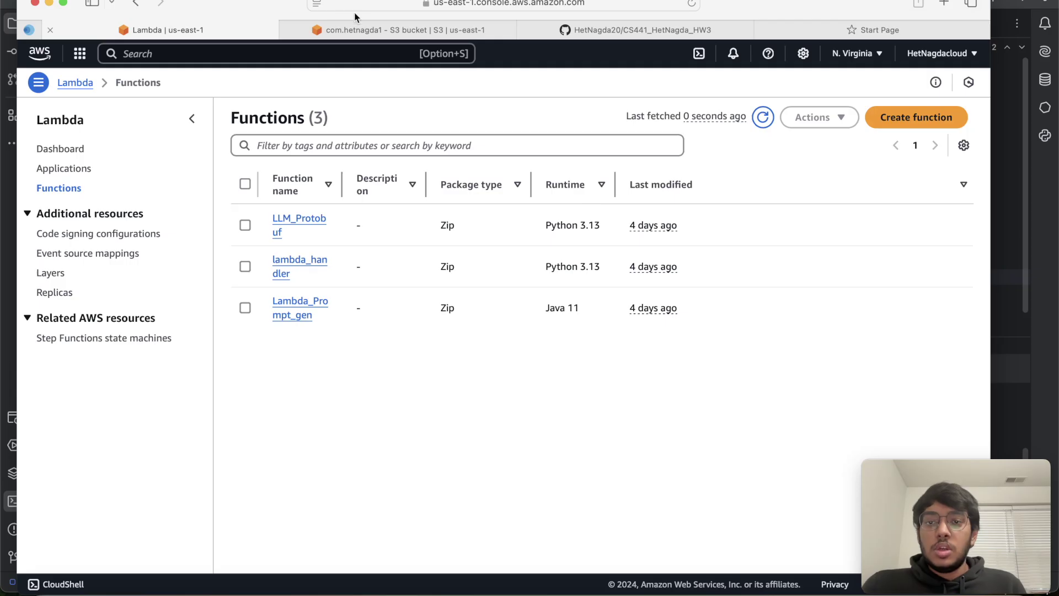
Copy the object URL of Lambda_Scala-assembly-0.1.0-SNAPSHOT.jar from its S3 details and return to the Lambda functions list.
click(356, 29)
click(347, 402)
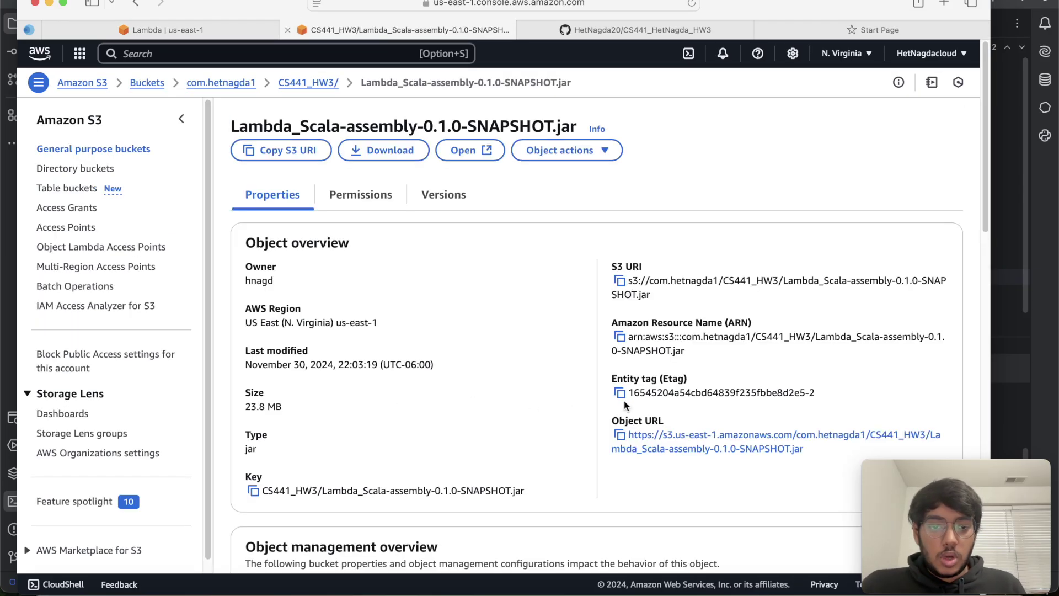
scroll(624, 401, down, 1)
click(619, 417)
click(151, 32)
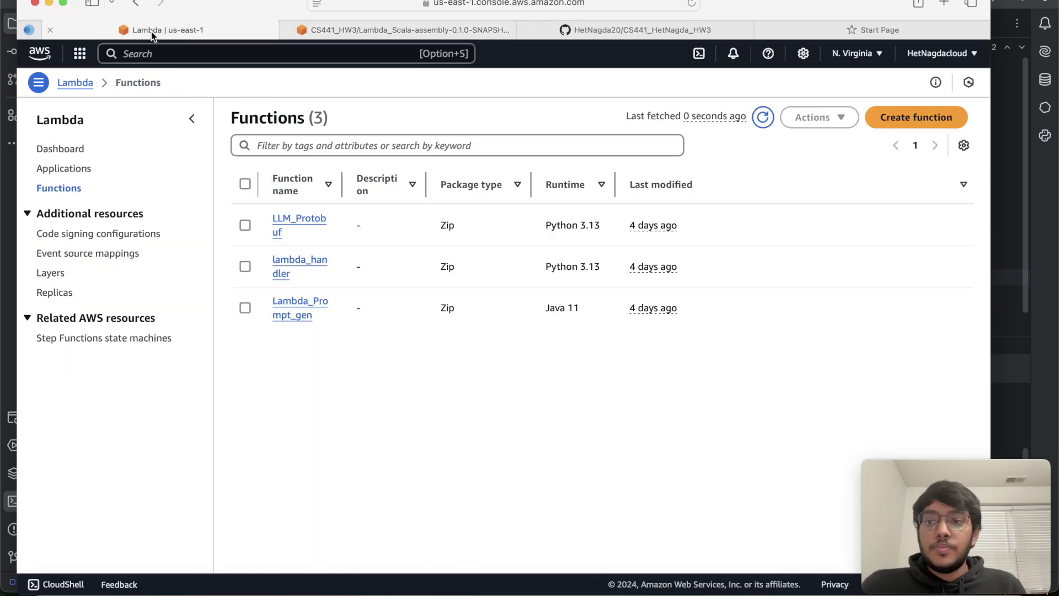
Start authoring a new Lambda function from scratch with the Java 11 runtime and the name Cs441_LambdainScala.
click(916, 119)
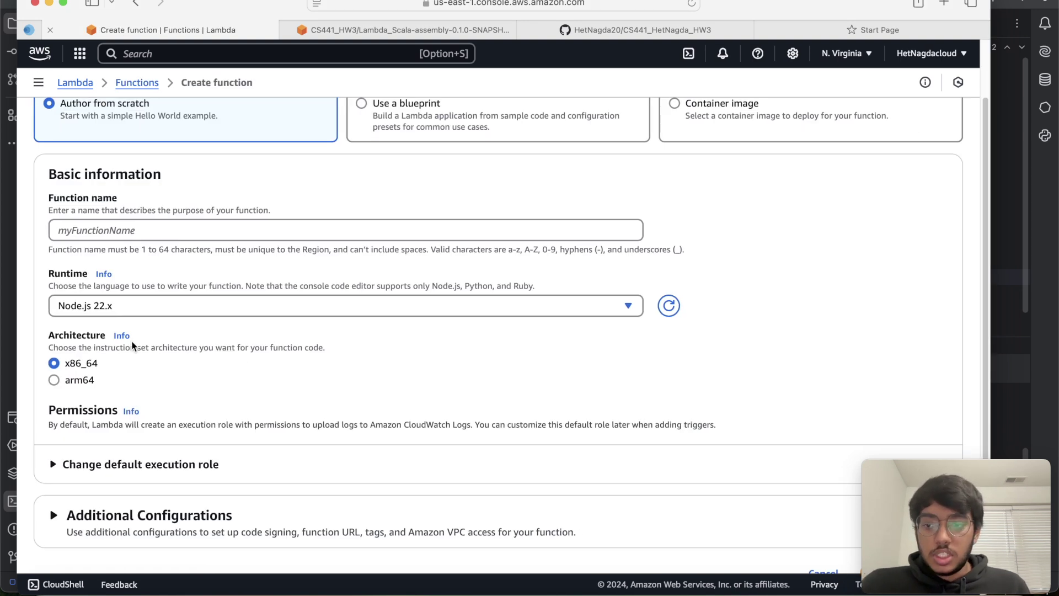
scroll(133, 342, down, 1)
click(171, 292)
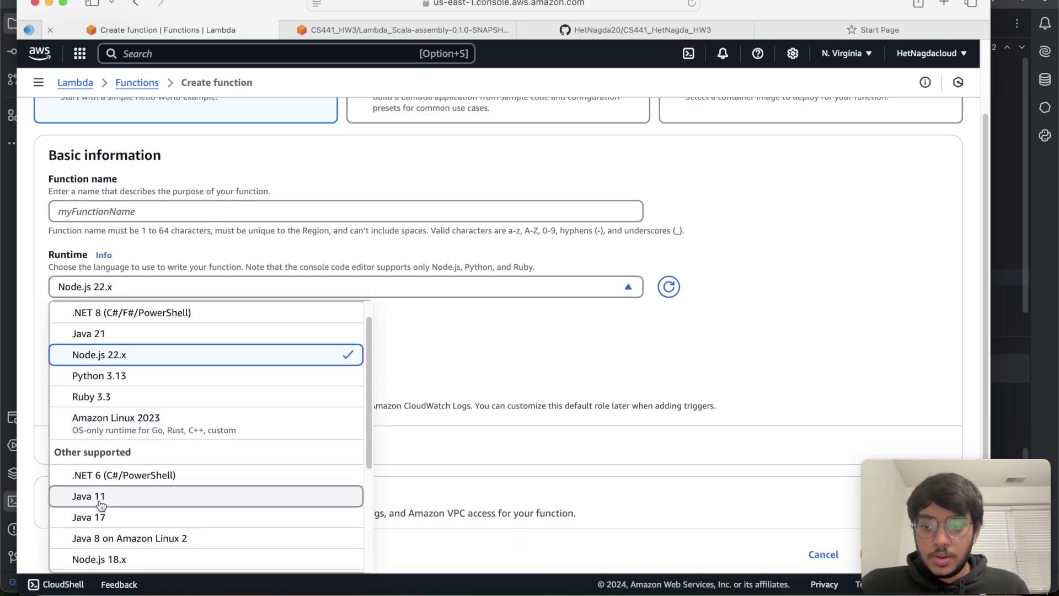
click(101, 505)
scroll(228, 371, up, 3)
click(104, 304)
text(Cs)
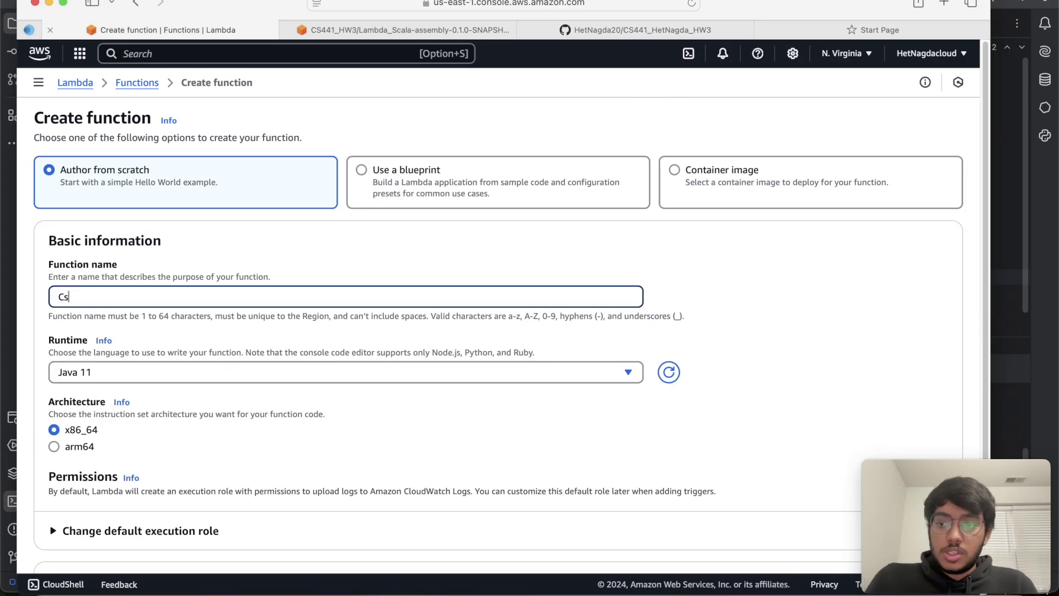
text(441_LambdainScala)
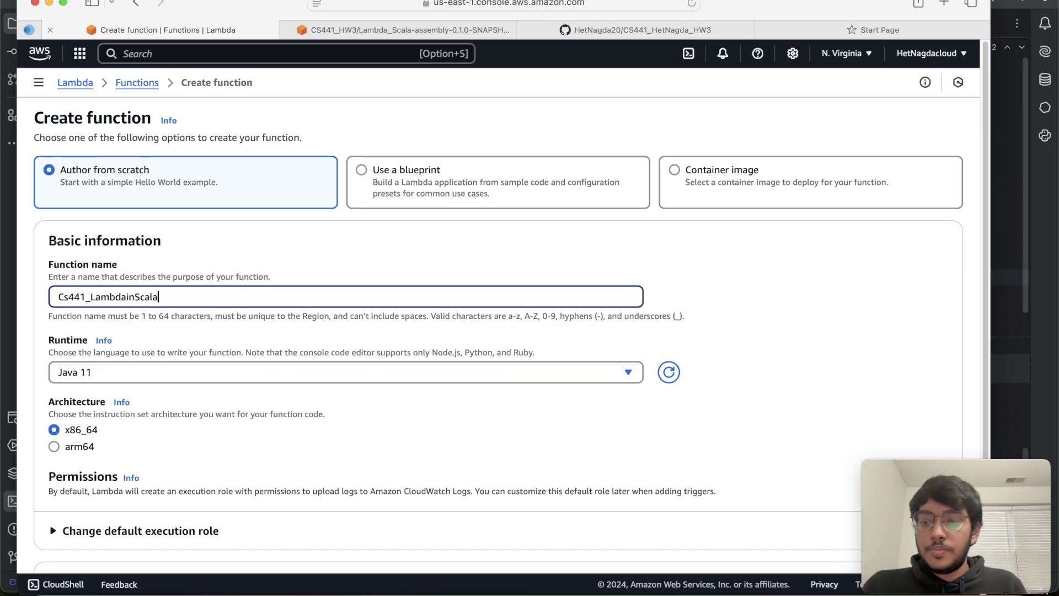
Set the new function's architecture to arm64 and its execution role to the existing role Lambdatry.
scroll(141, 399, down, 2)
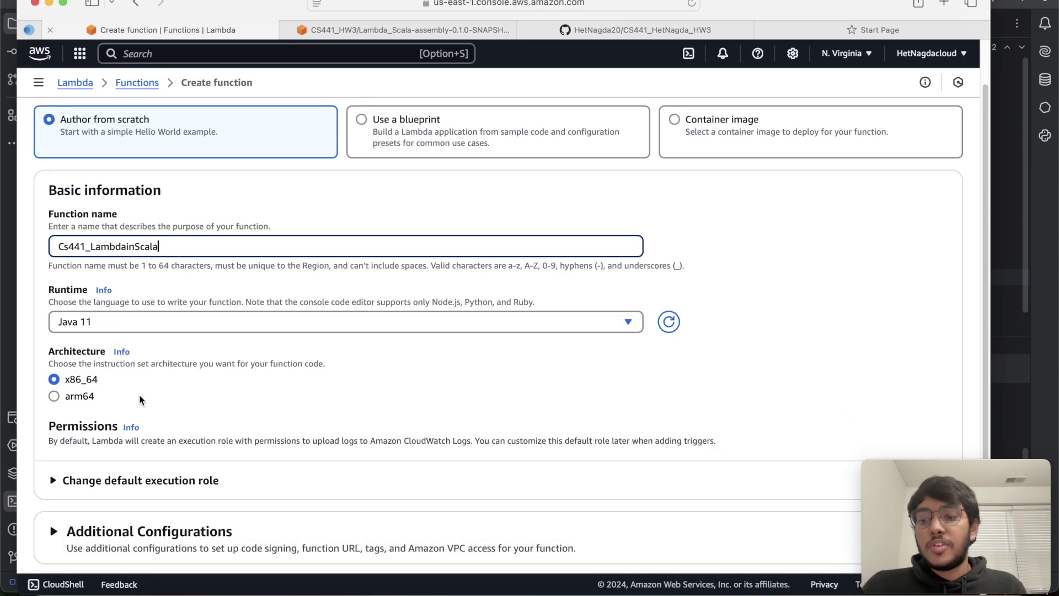
click(54, 396)
scroll(221, 399, down, 2)
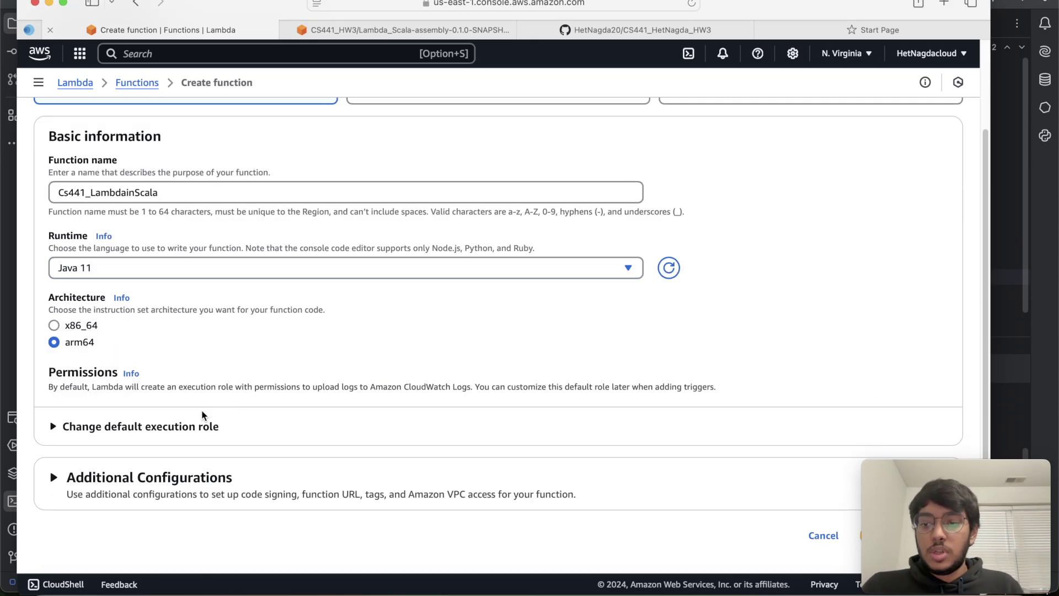
click(59, 429)
scroll(286, 421, down, 5)
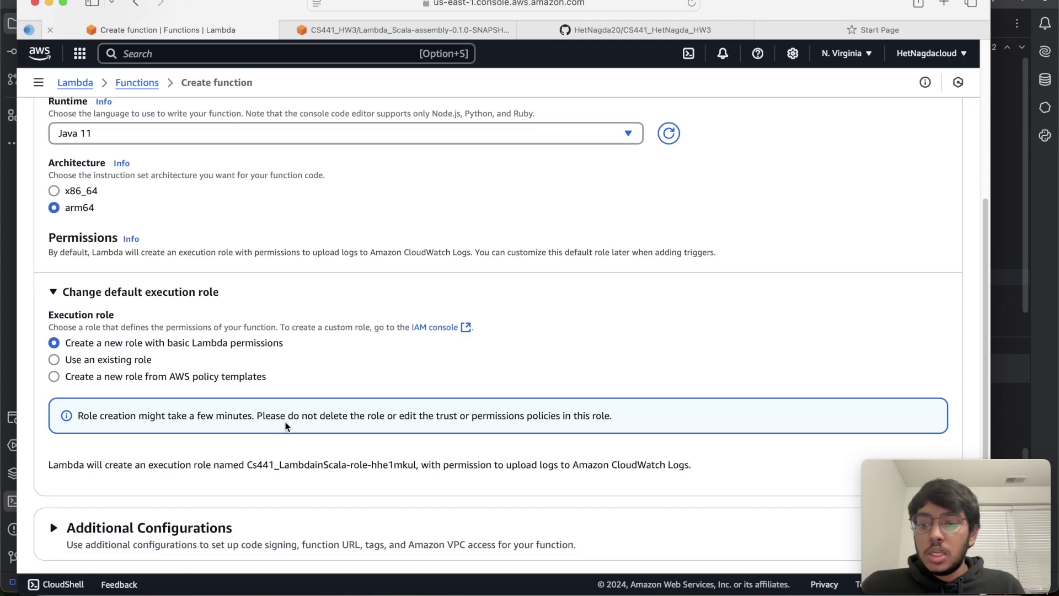
click(54, 362)
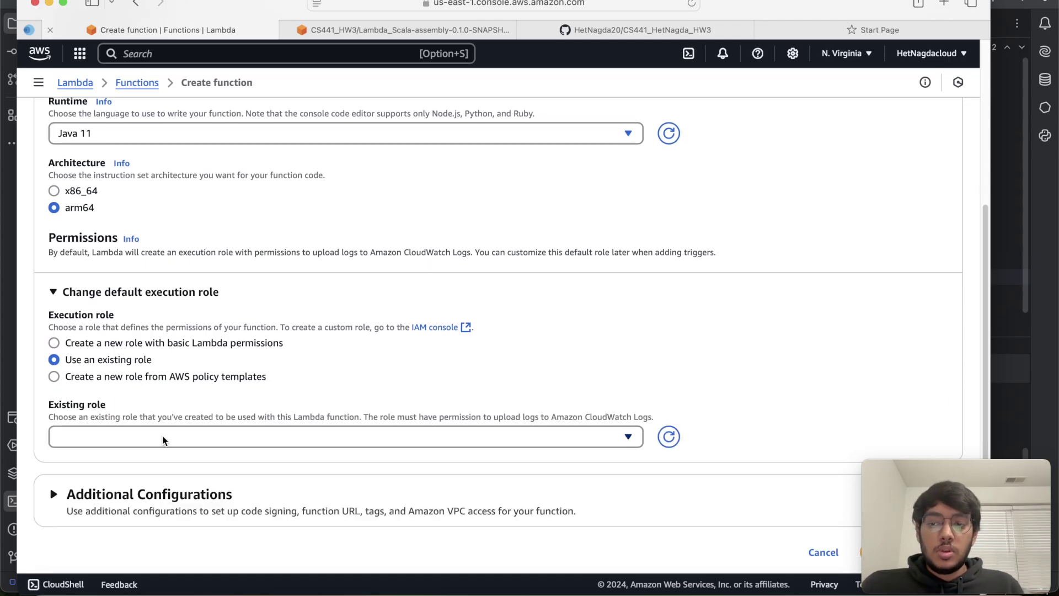
click(120, 441)
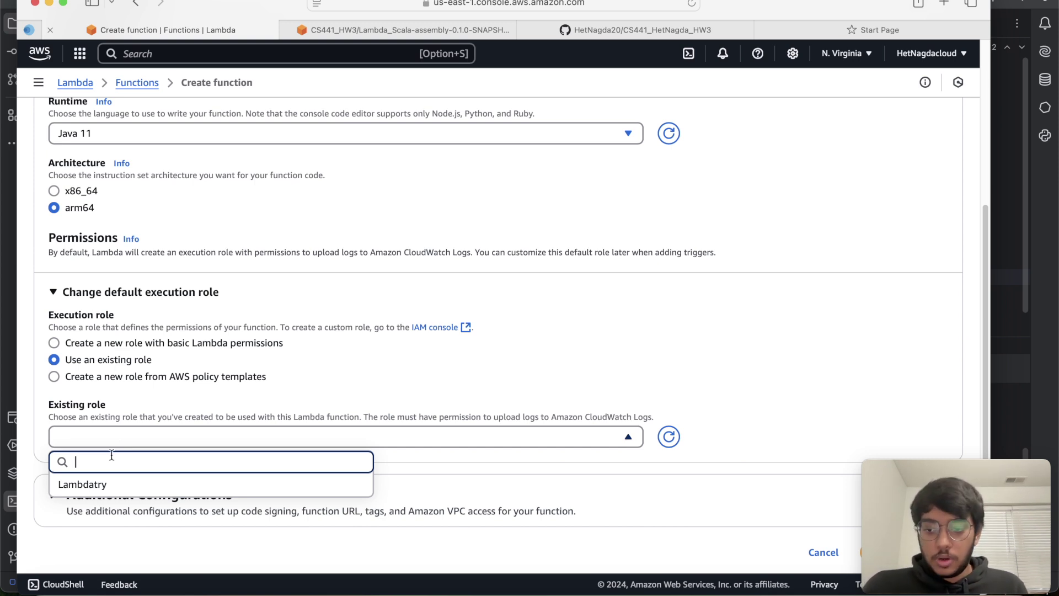
click(87, 487)
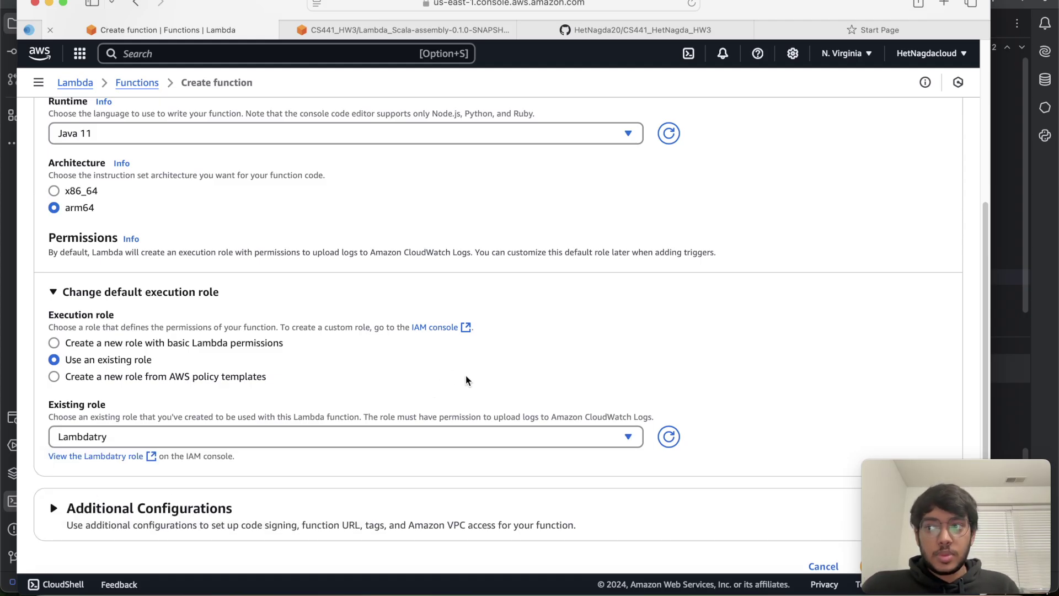
scroll(465, 380, down, 2)
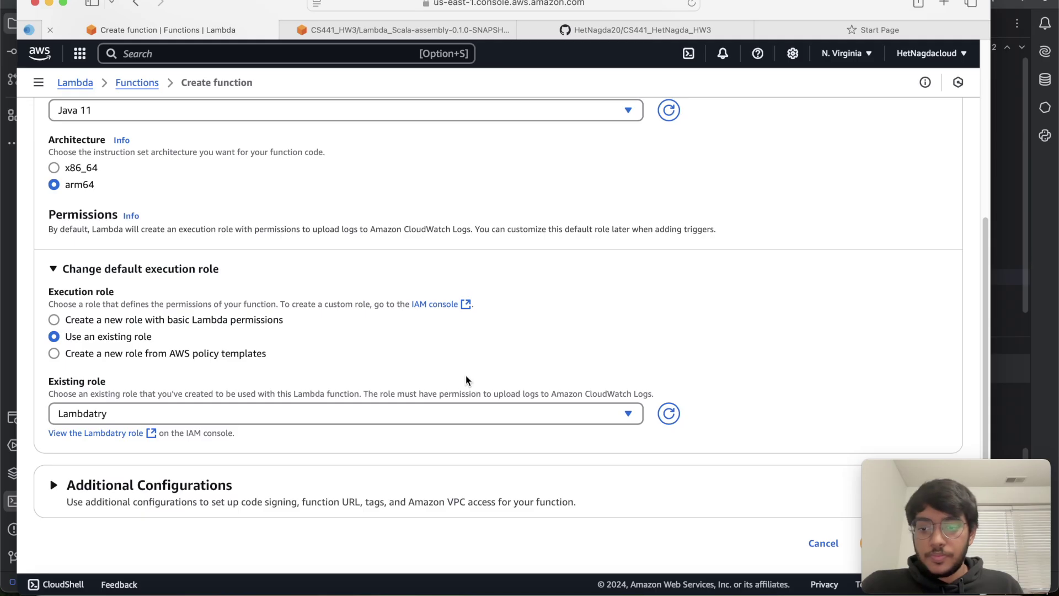
drag(895, 507, 929, 418)
scroll(454, 267, up, 5)
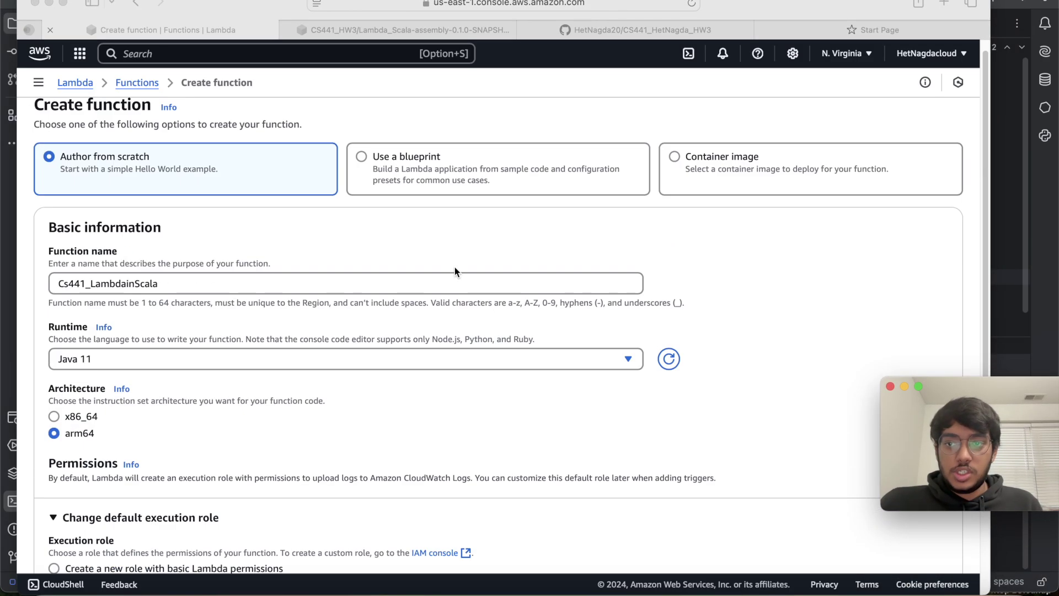
Leave the function creation form for the functions list and open Lambda_Prompt_gen to review its overview and code details.
click(124, 87)
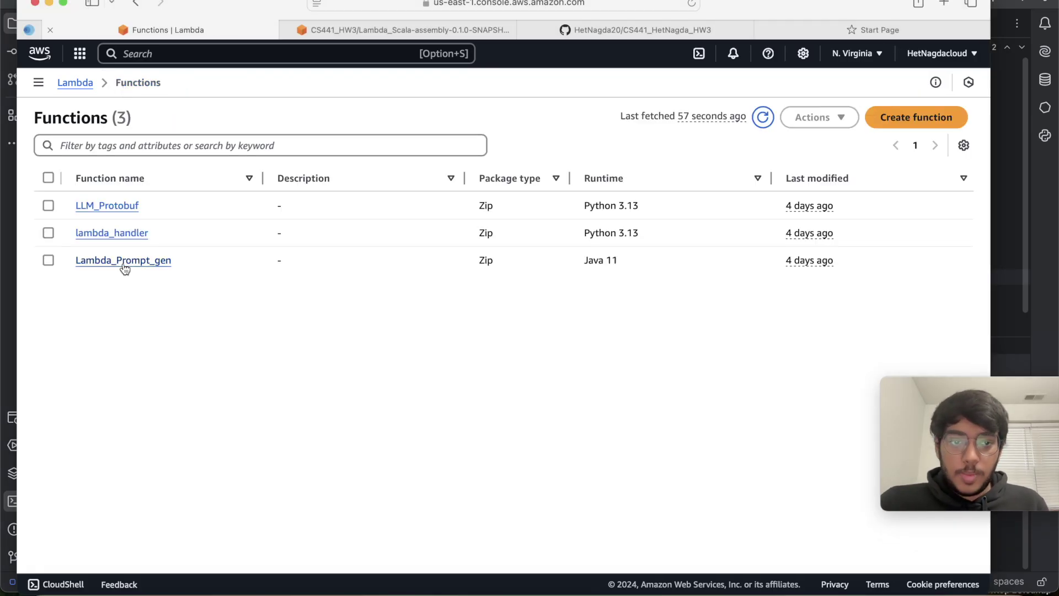
click(124, 261)
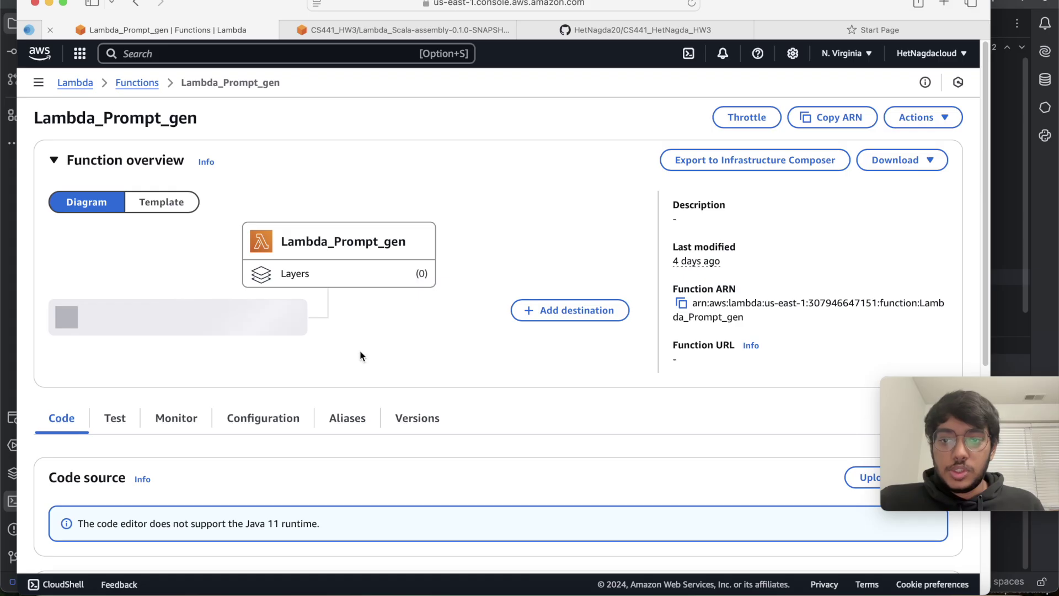
scroll(361, 355, down, 3)
scroll(494, 379, down, 2)
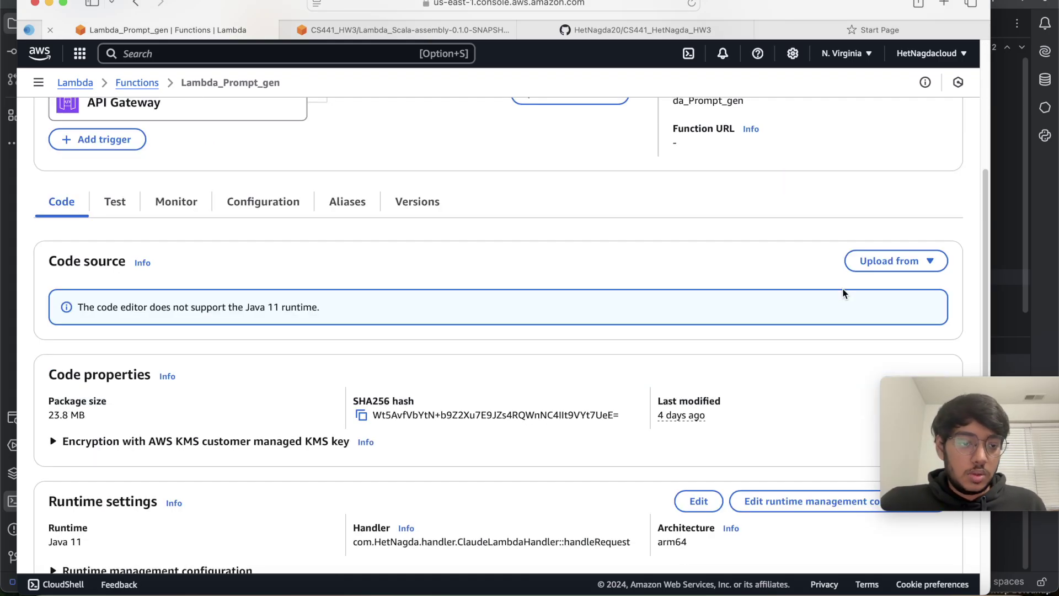
scroll(538, 312, up, 4)
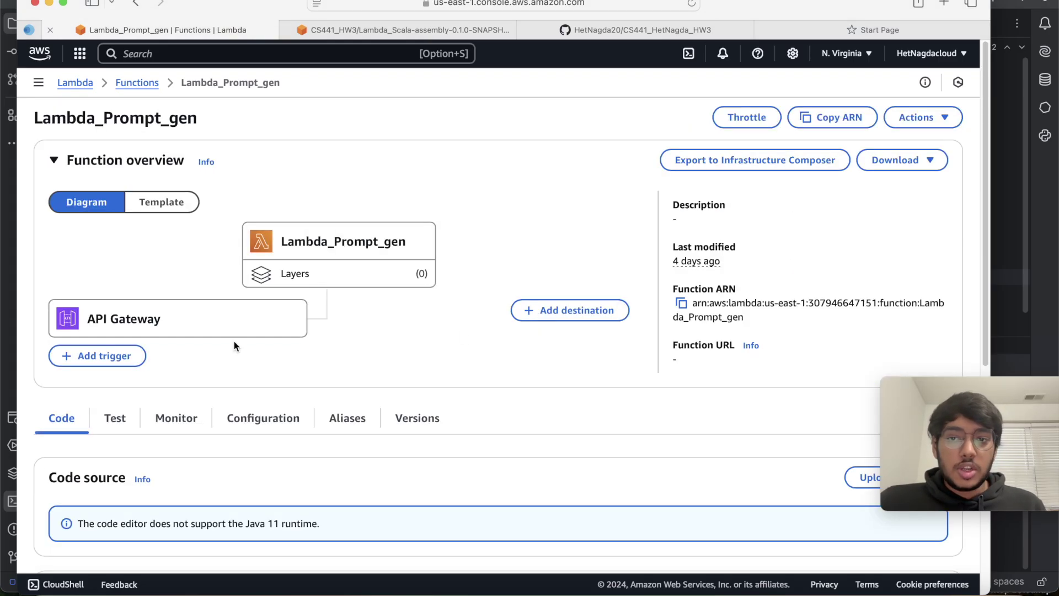
scroll(652, 443, down, 5)
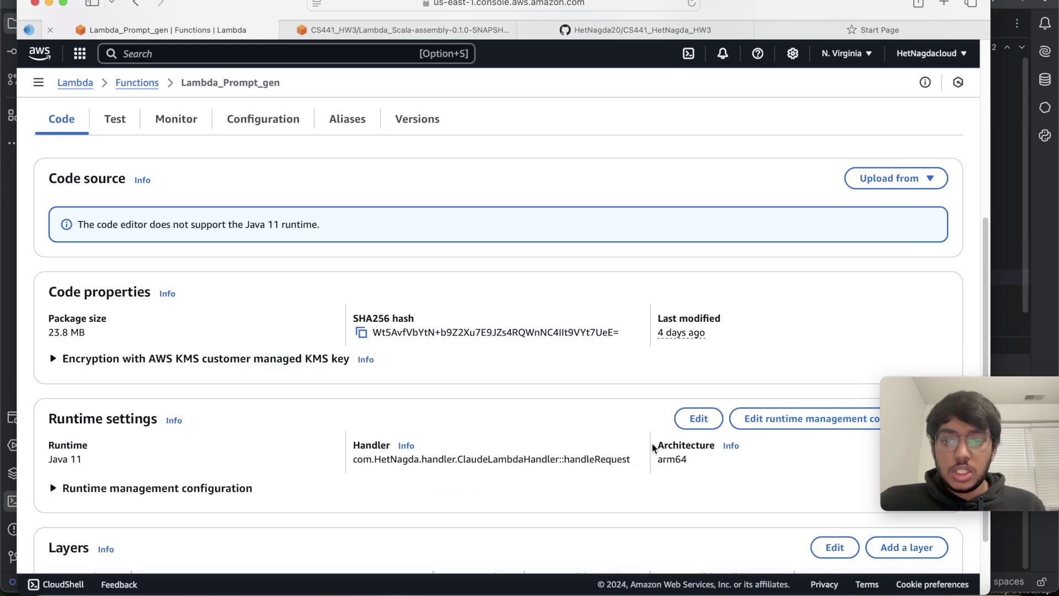
Try to upload the function code from Amazon S3 using the copied object URL of Lambda_Scala-assembly-0.1.0-SNAPSHOT.jar.
scroll(916, 312, up, 2)
click(915, 310)
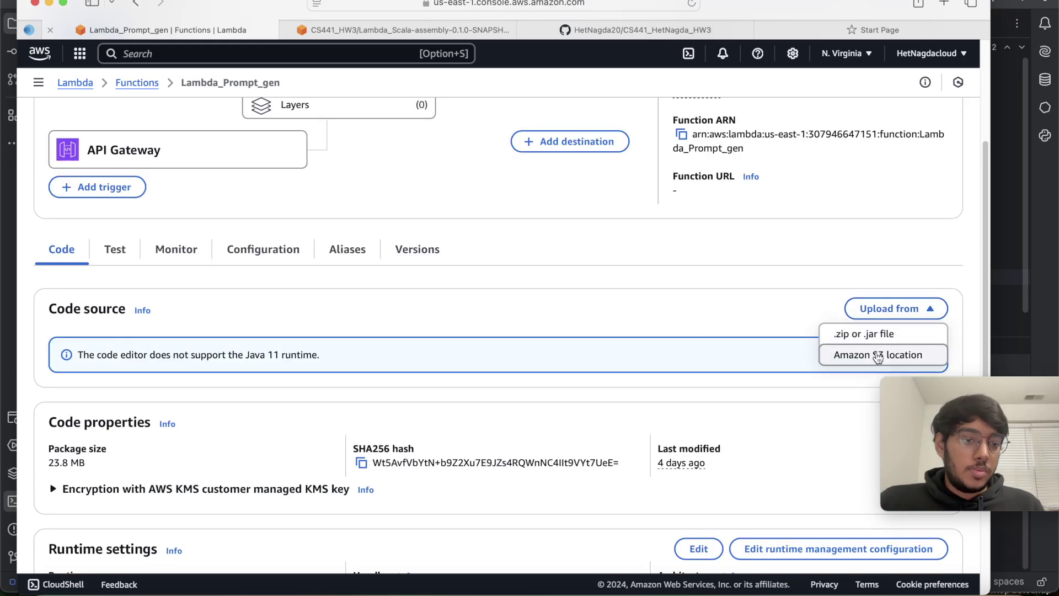
click(882, 355)
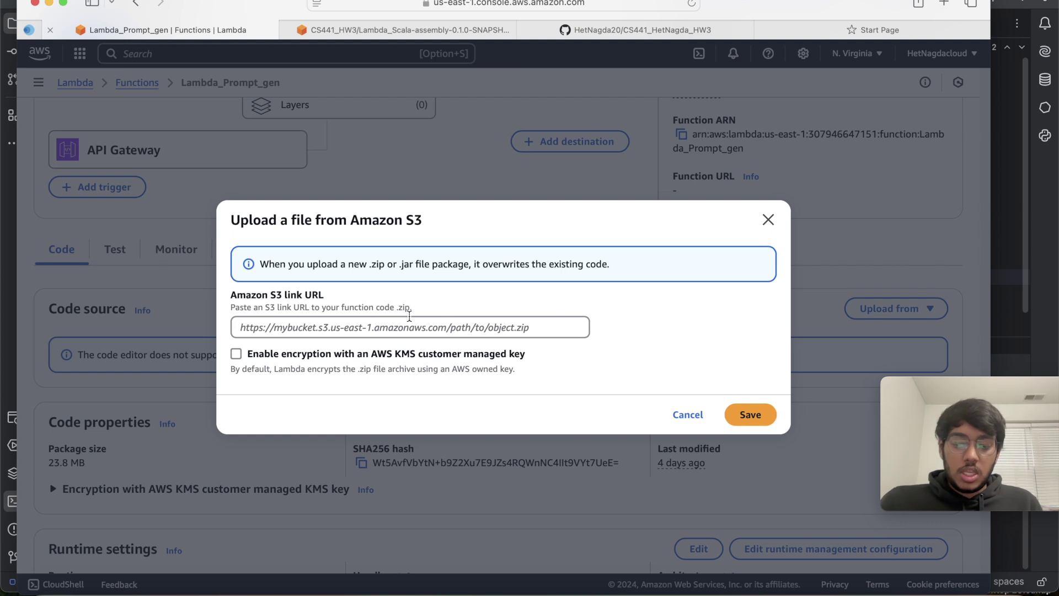
click(405, 325)
key(super+v)
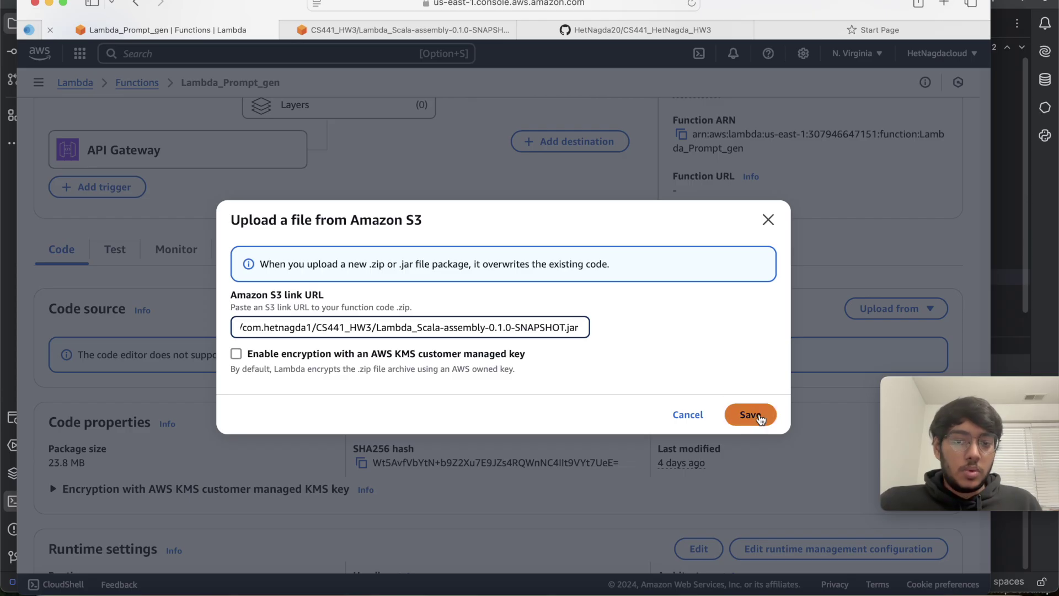
click(751, 415)
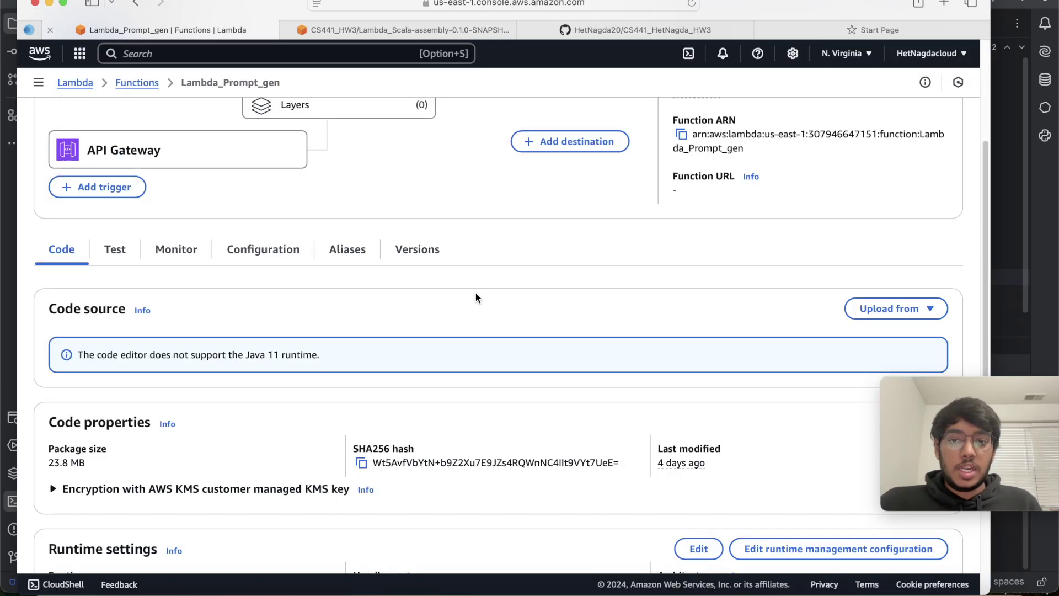
Open Lambda_Prompt_gen's runtime settings for editing and highlight the package part of the handler path.
scroll(476, 320, down, 1)
scroll(421, 442, up, 1)
scroll(417, 441, down, 4)
scroll(419, 440, up, 1)
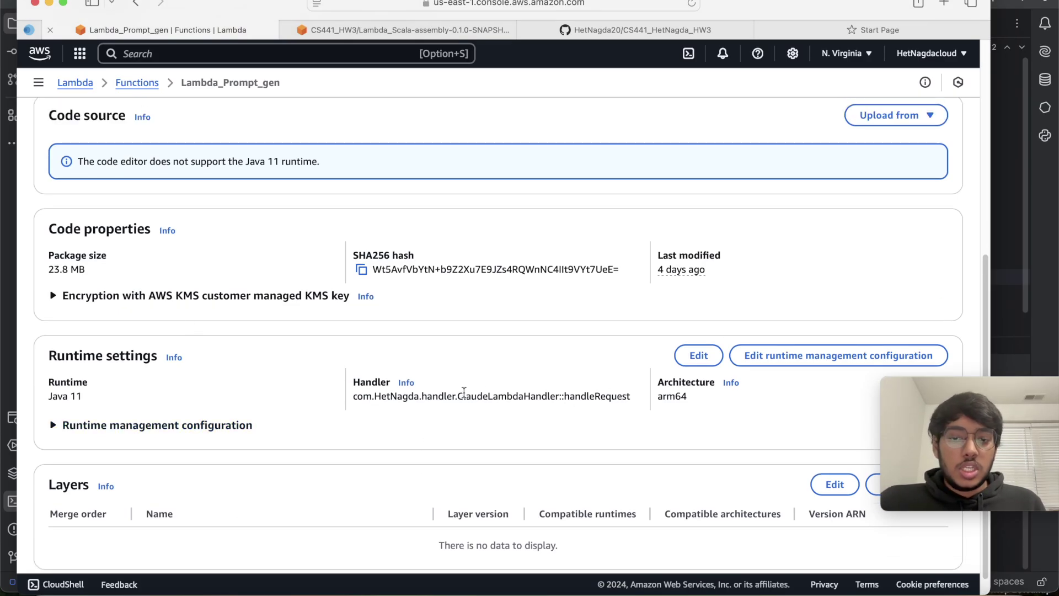
click(708, 360)
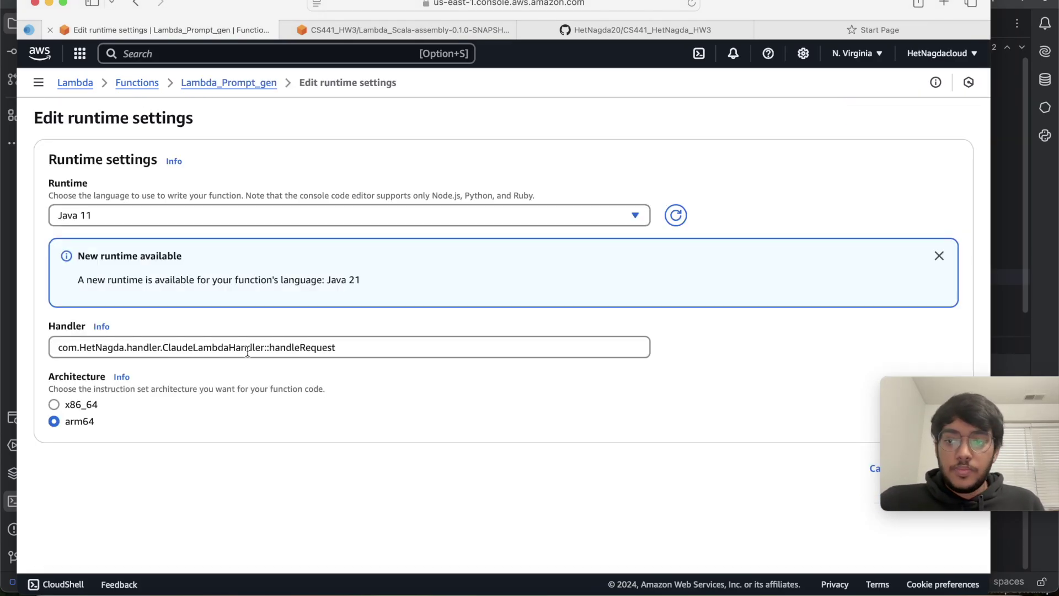
drag(58, 347, 137, 349)
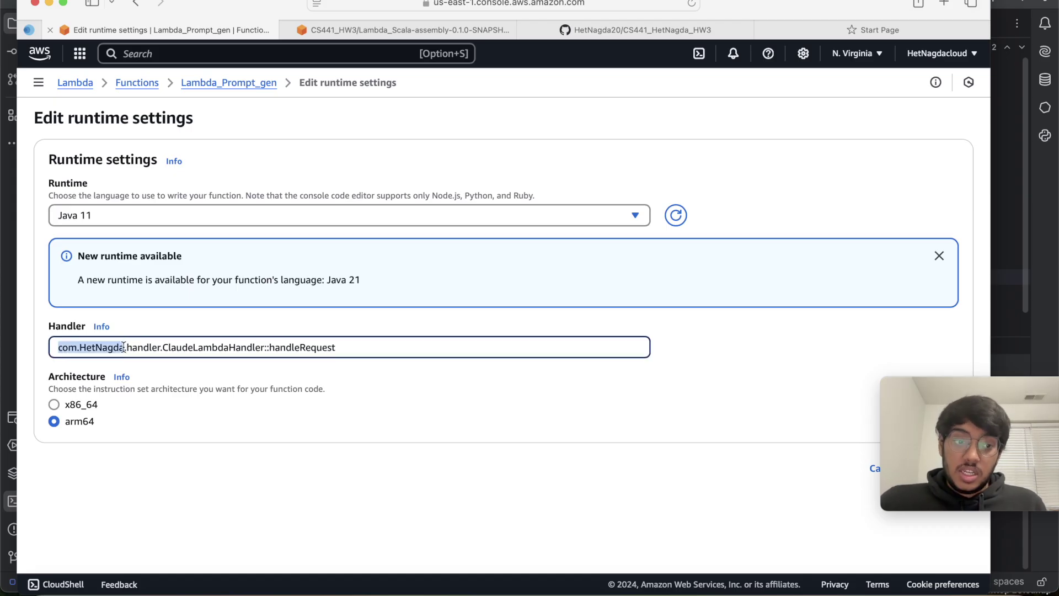
drag(134, 347, 158, 348)
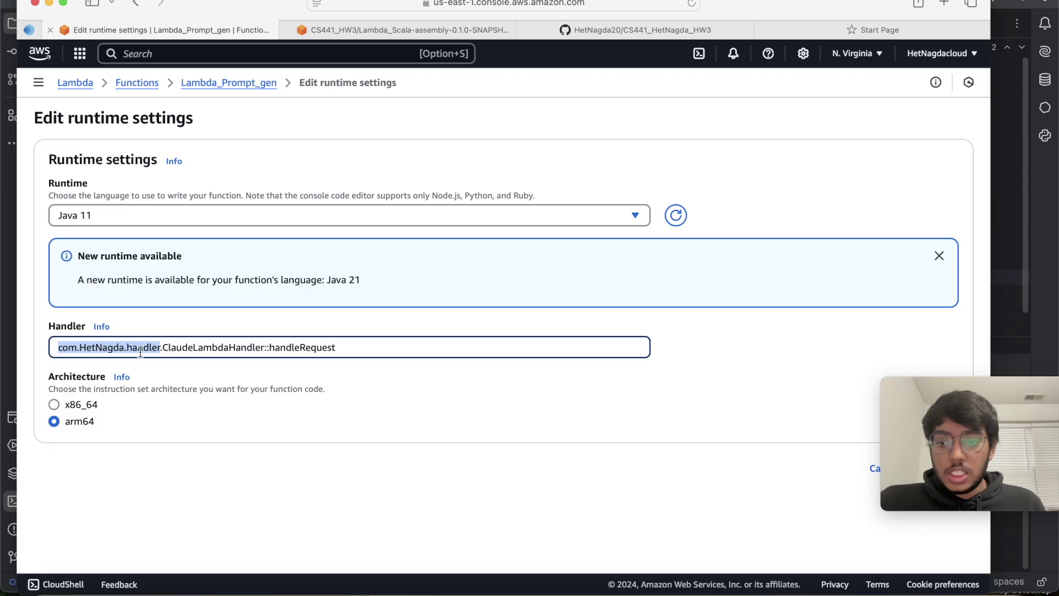
Switch to IntelliJ IDEA and highlight the package name at the start of ClaudeLambdaHandler.scala.
click(743, 588)
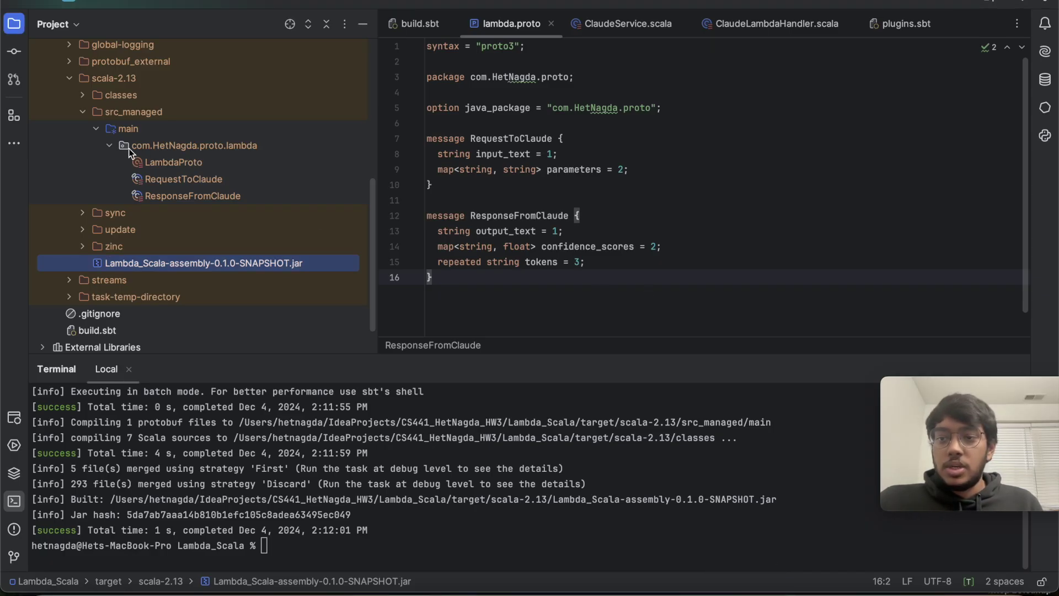
scroll(128, 148, up, 5)
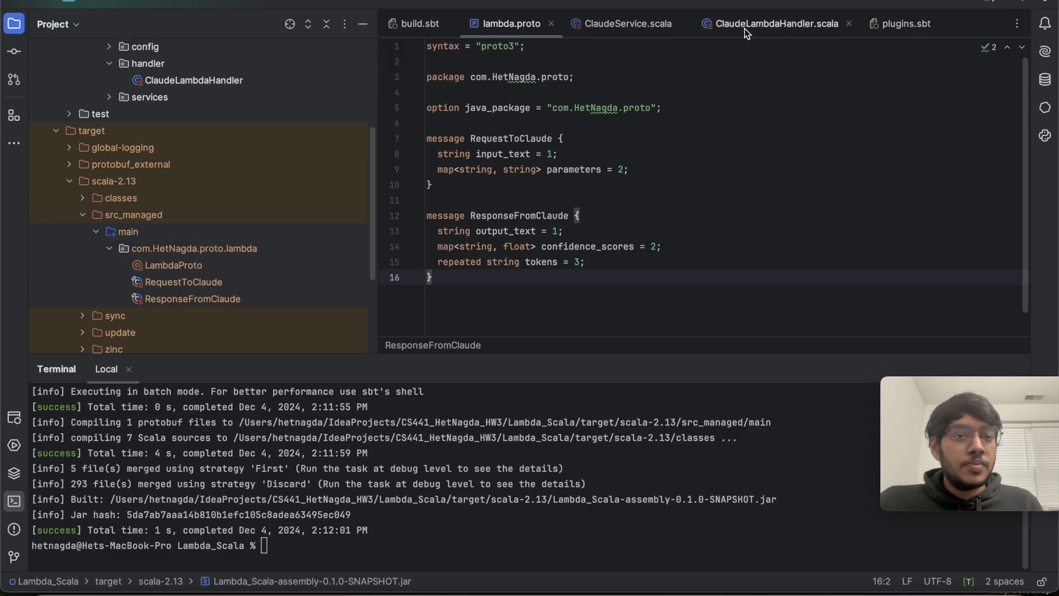
click(745, 29)
scroll(482, 65, up, 2)
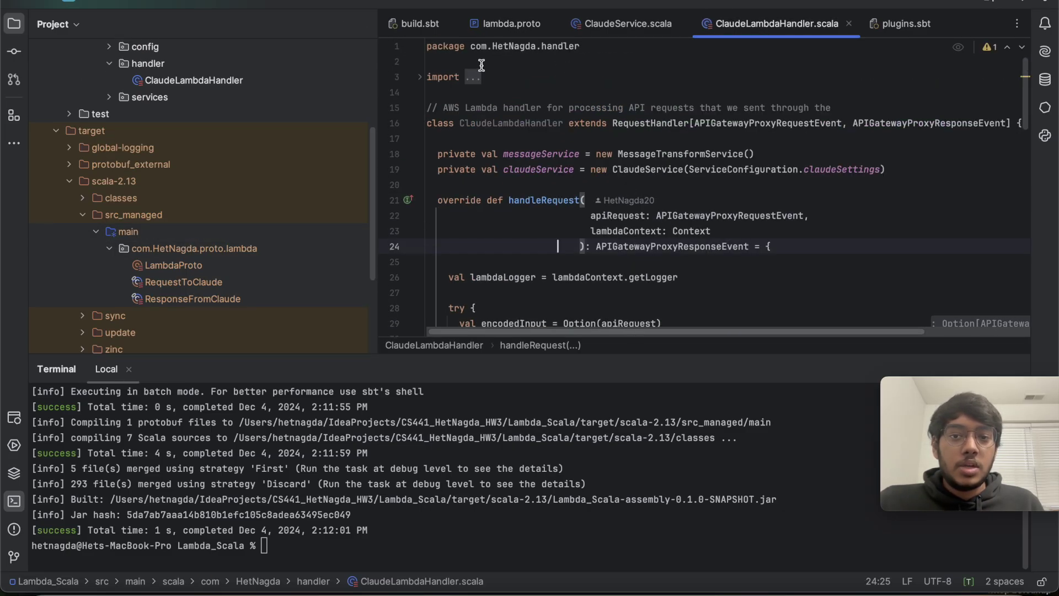
drag(467, 46, 582, 46)
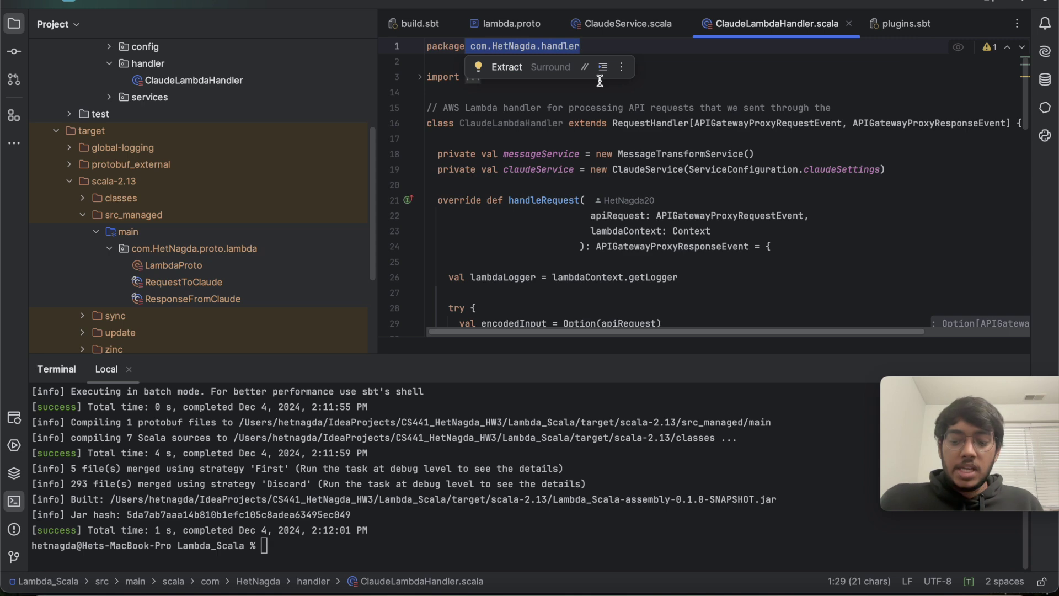
Switch back to Safari, return to Lambda_Prompt_gen, and examine the query string in the saved test event test2.
key(super+Tab)
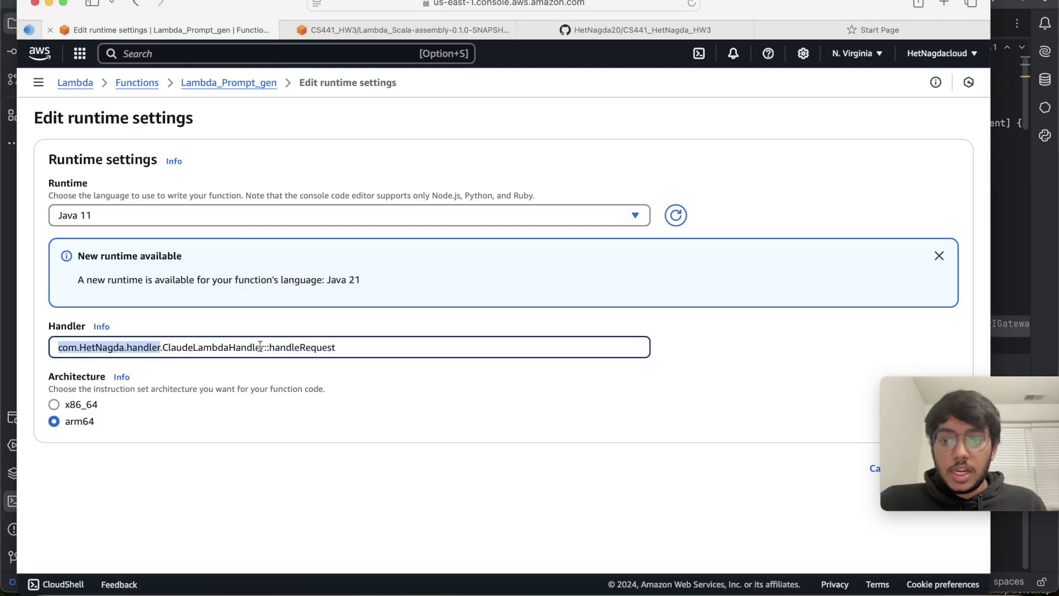
click(224, 83)
scroll(401, 351, down, 5)
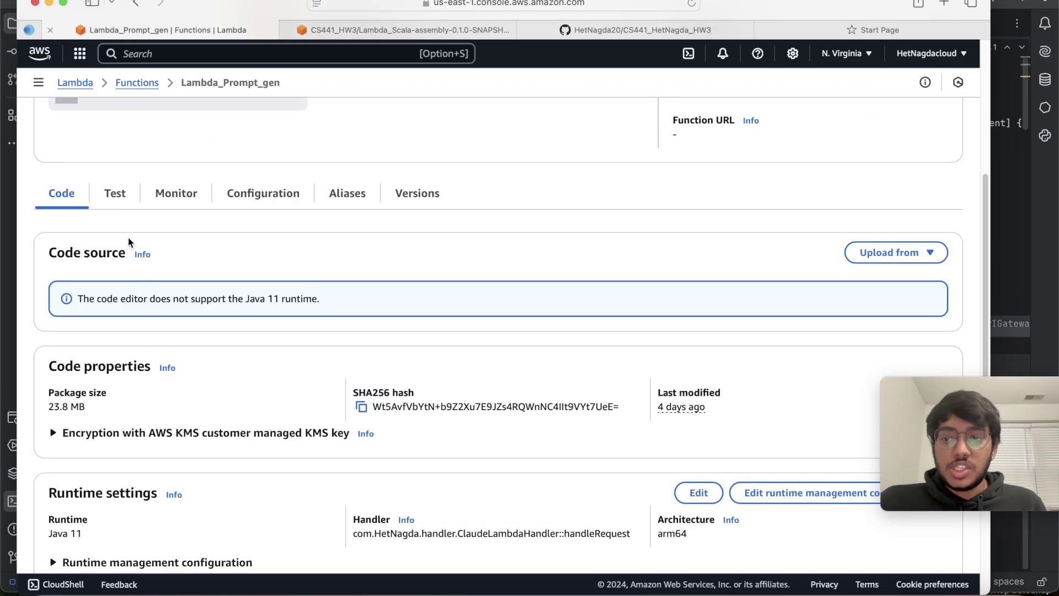
click(115, 193)
scroll(479, 374, down, 3)
scroll(416, 452, down, 5)
scroll(414, 447, up, 2)
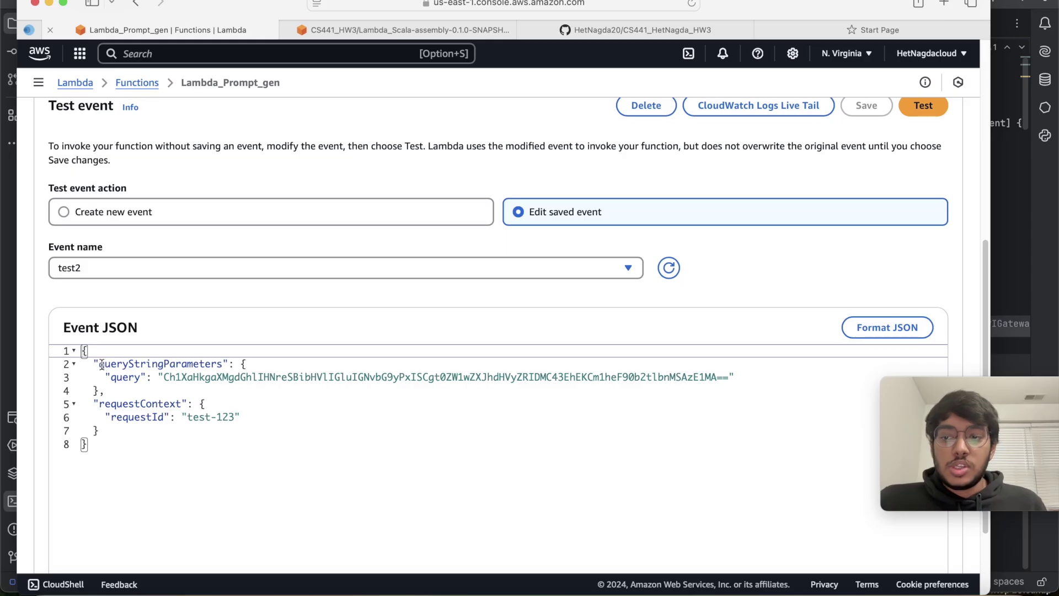
drag(166, 375, 729, 378)
Run the Lambda_Prompt_gen function with the saved test event test2.
scroll(700, 463, up, 6)
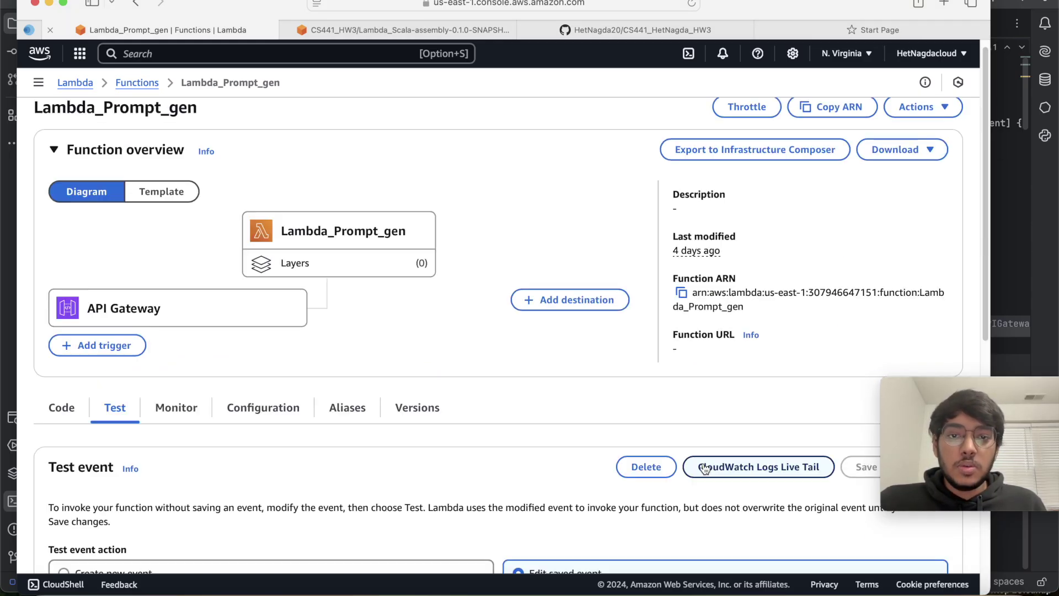
scroll(793, 421, down, 2)
scroll(809, 396, down, 1)
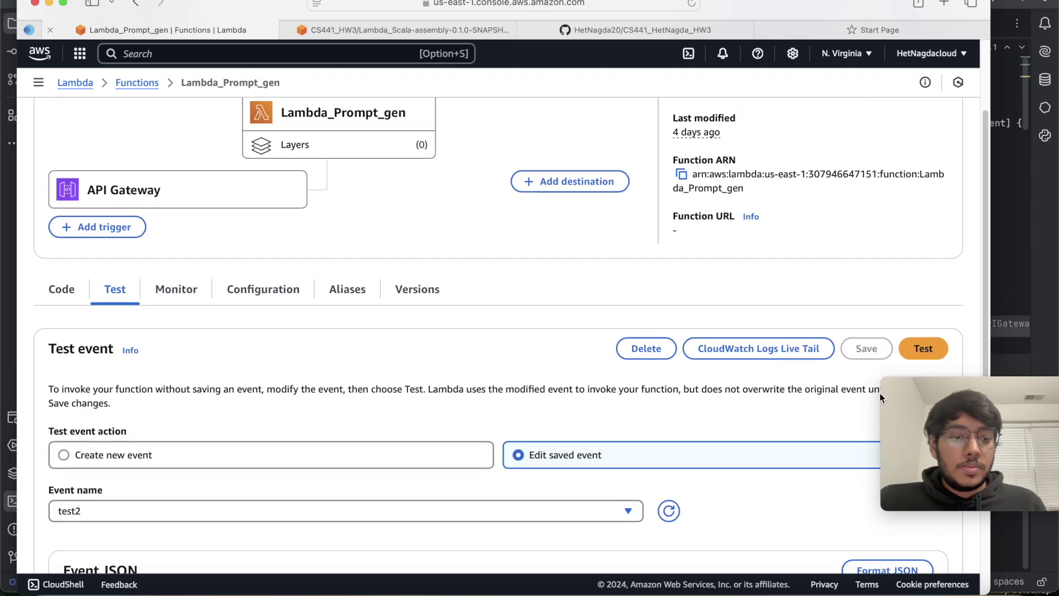
click(927, 346)
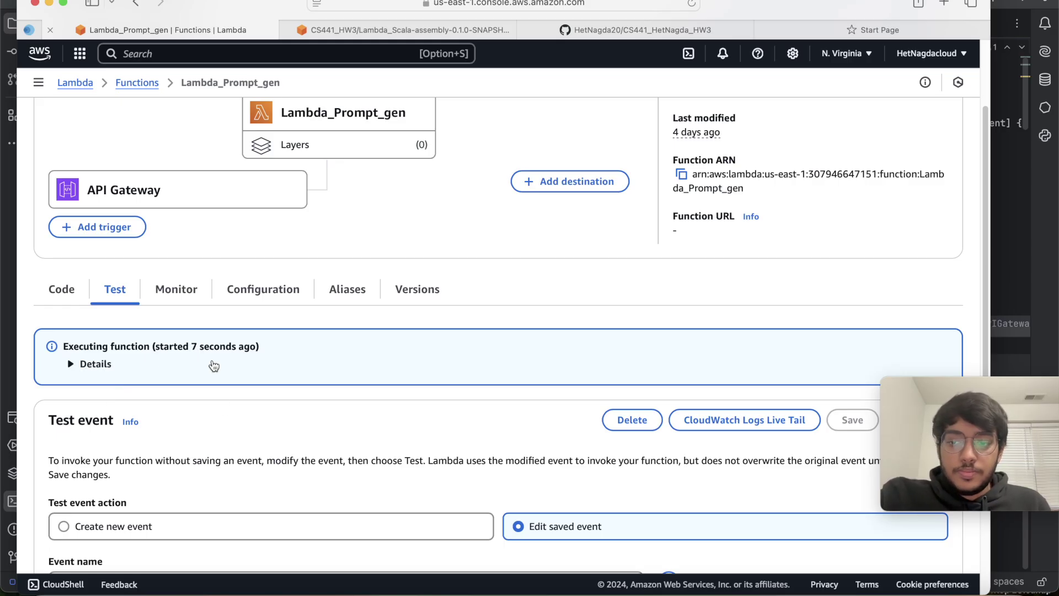
Expand the execution details of the test run and highlight the encoded body value in the function's response.
click(95, 365)
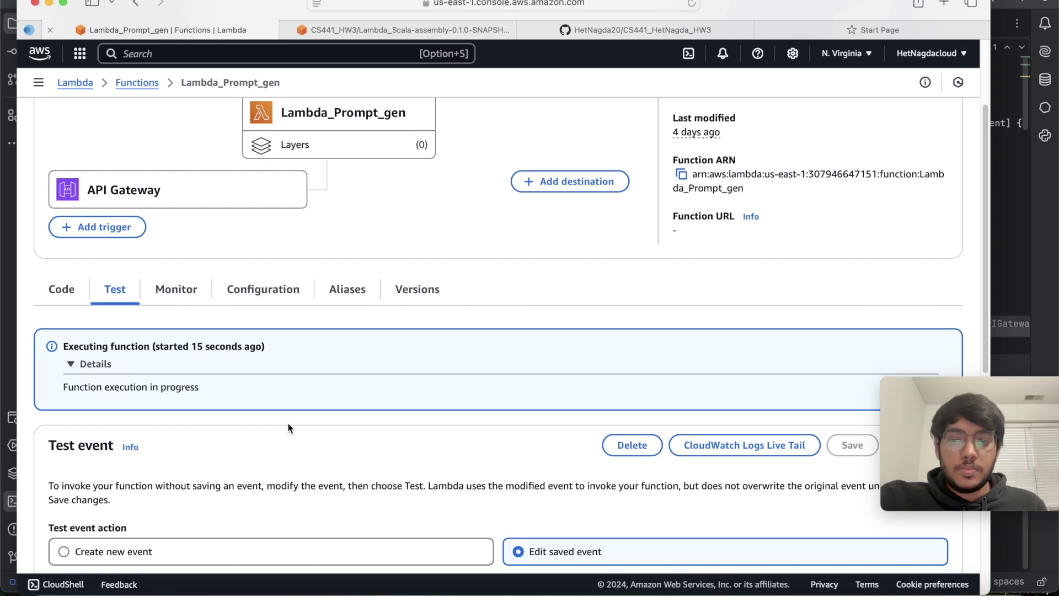
scroll(362, 397, down, 3)
scroll(363, 396, up, 2)
scroll(468, 293, down, 2)
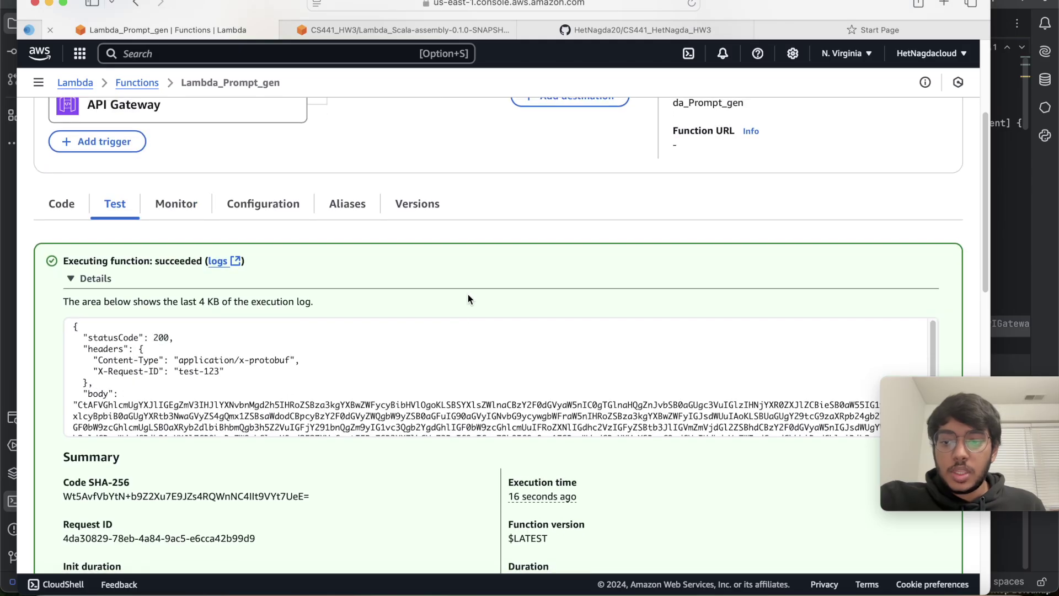
scroll(444, 394, down, 2)
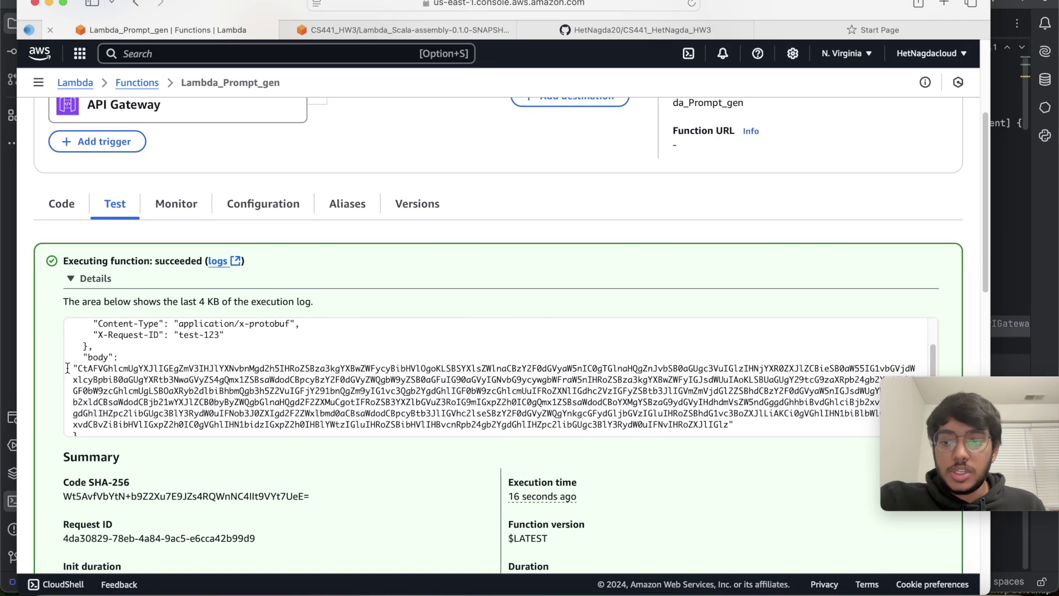
drag(78, 368, 374, 440)
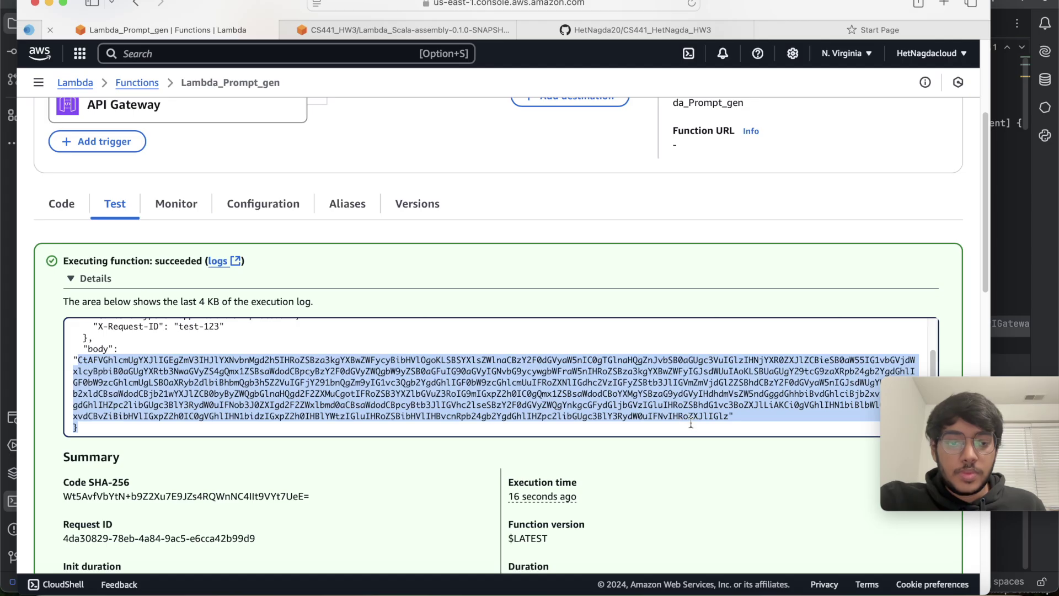
drag(688, 423, 730, 419)
Examine the run's log output, highlighting the start of Claude's completion and the question in the prompt sent to Claude.
scroll(690, 432, down, 7)
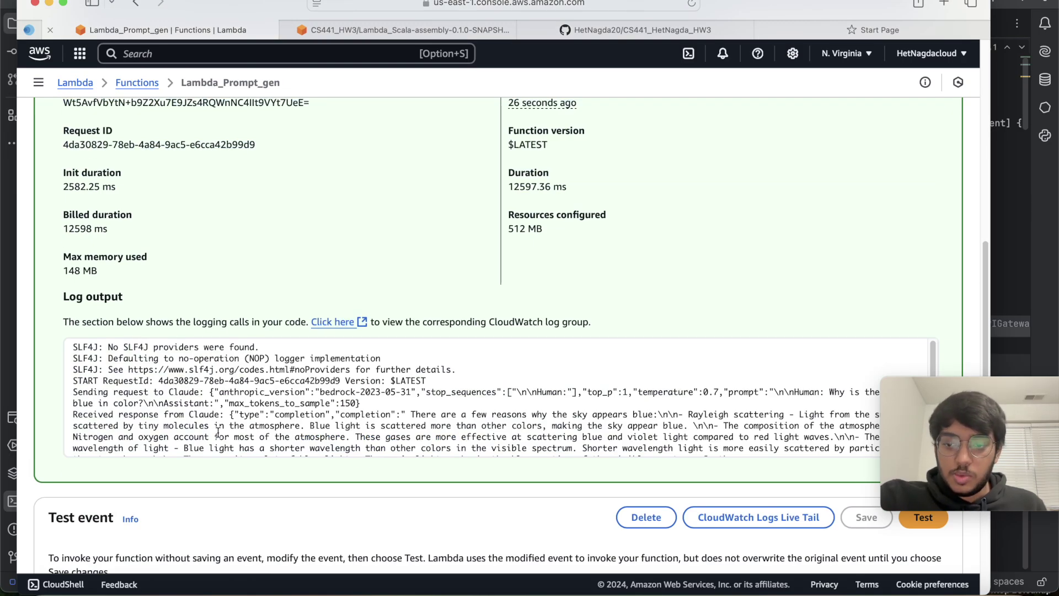
click(275, 417)
drag(410, 415, 718, 397)
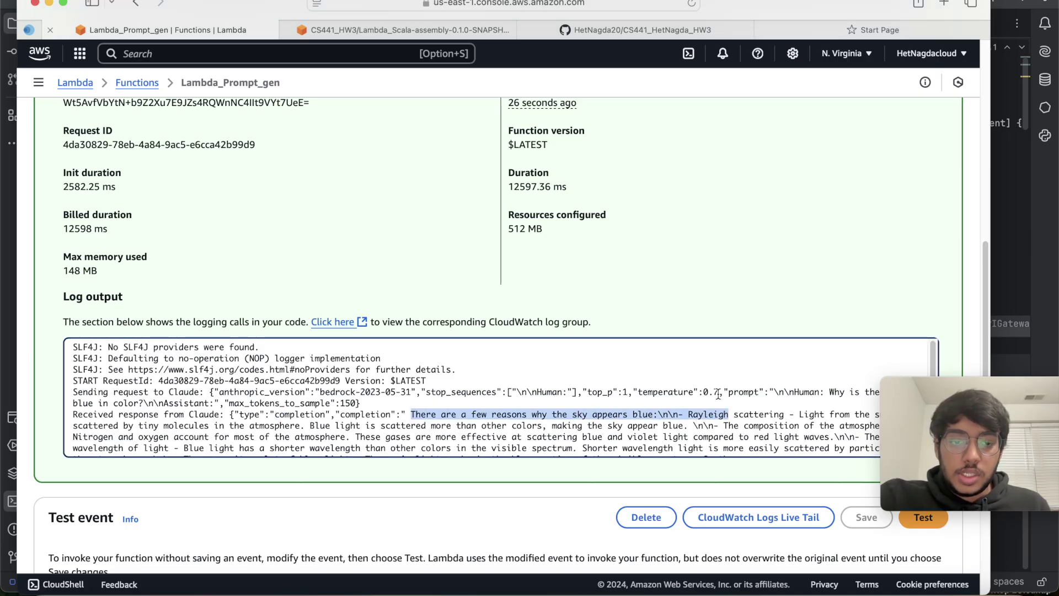
drag(829, 392, 151, 403)
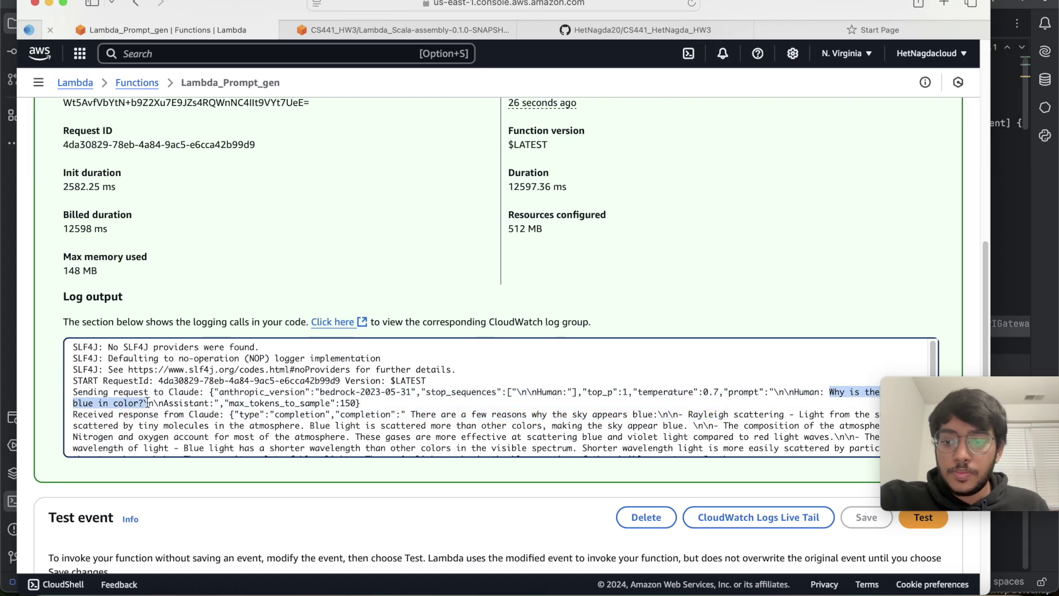
scroll(574, 437, down, 3)
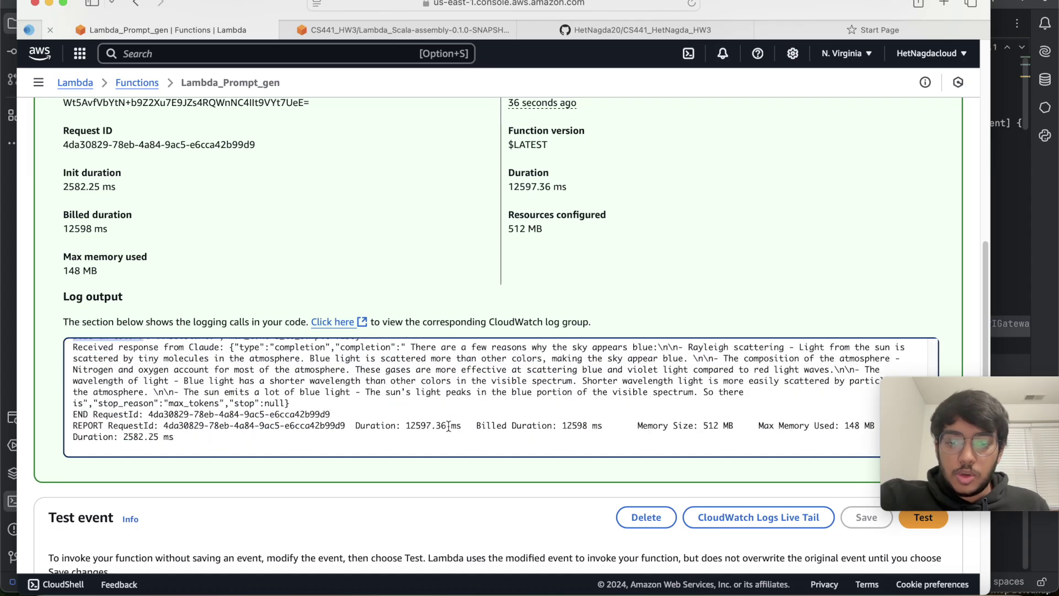
scroll(463, 281, up, 10)
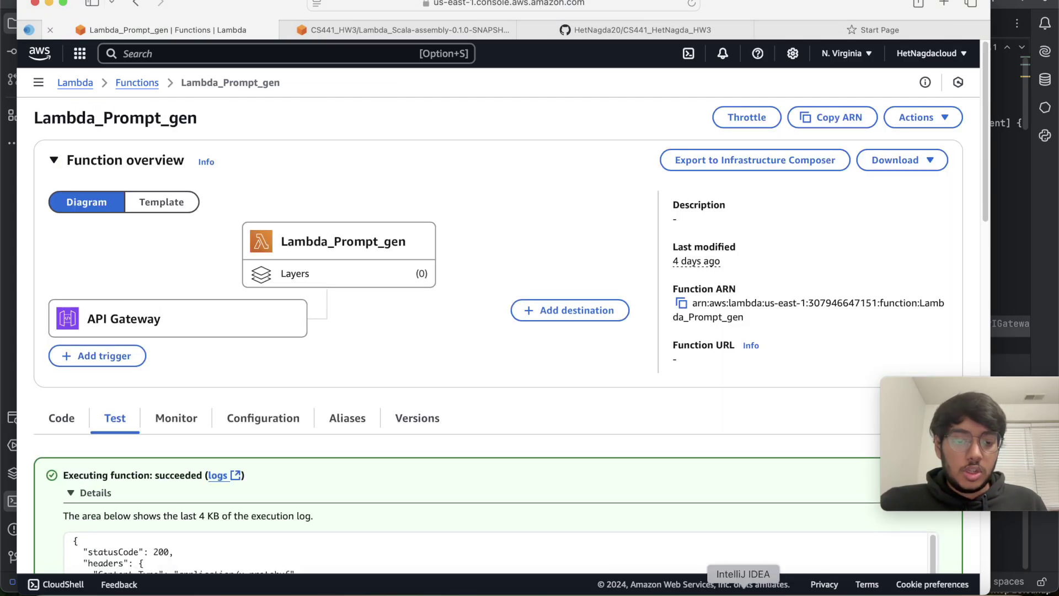
Switch to IntelliJ IDEA and bring up the EC2_Server project window with ClaudeService.scala in the editor.
click(743, 586)
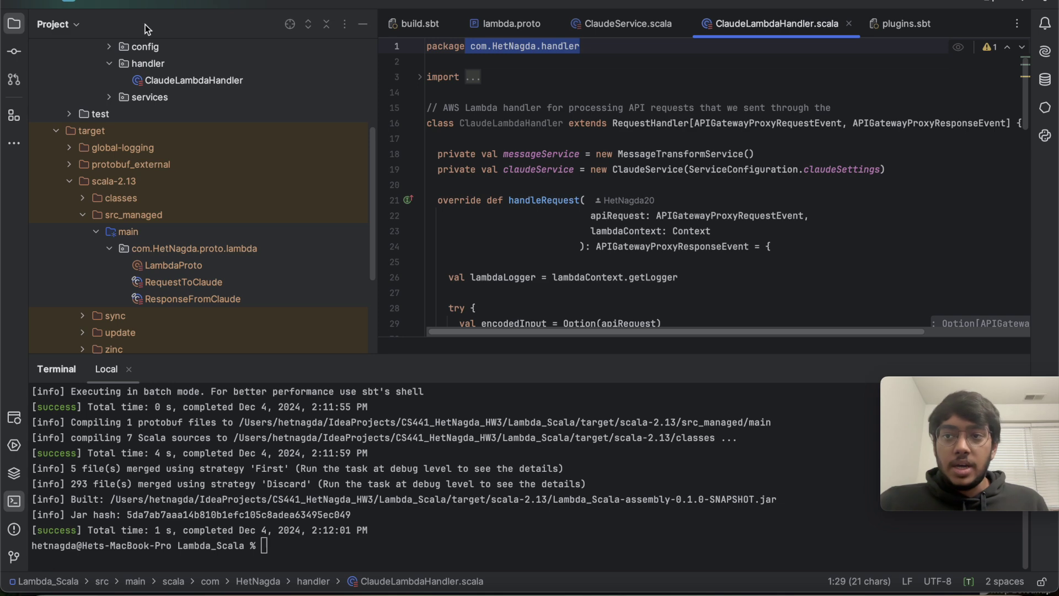
click(85, 2)
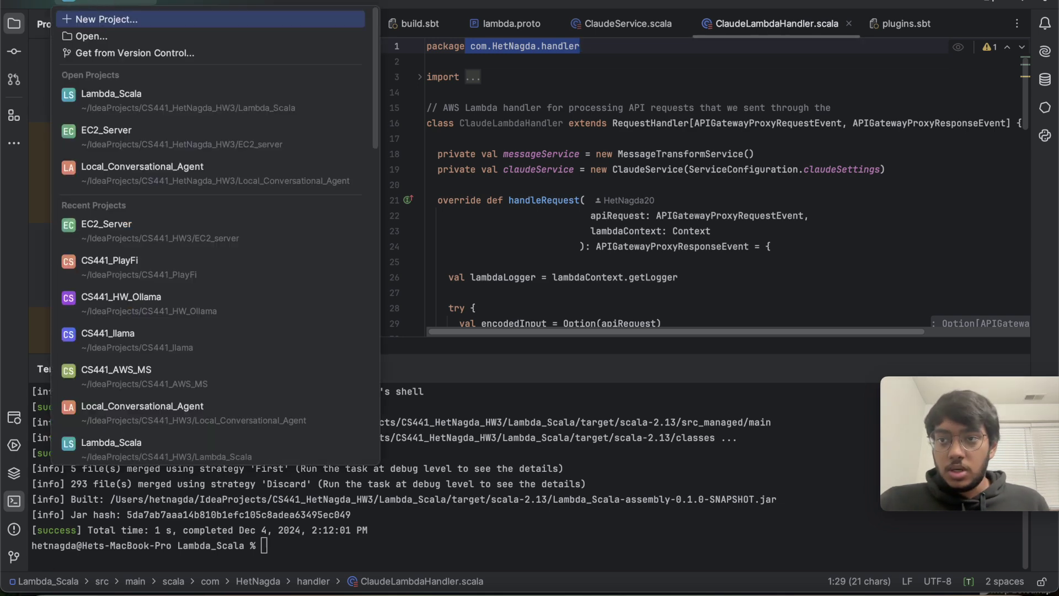
click(86, 2)
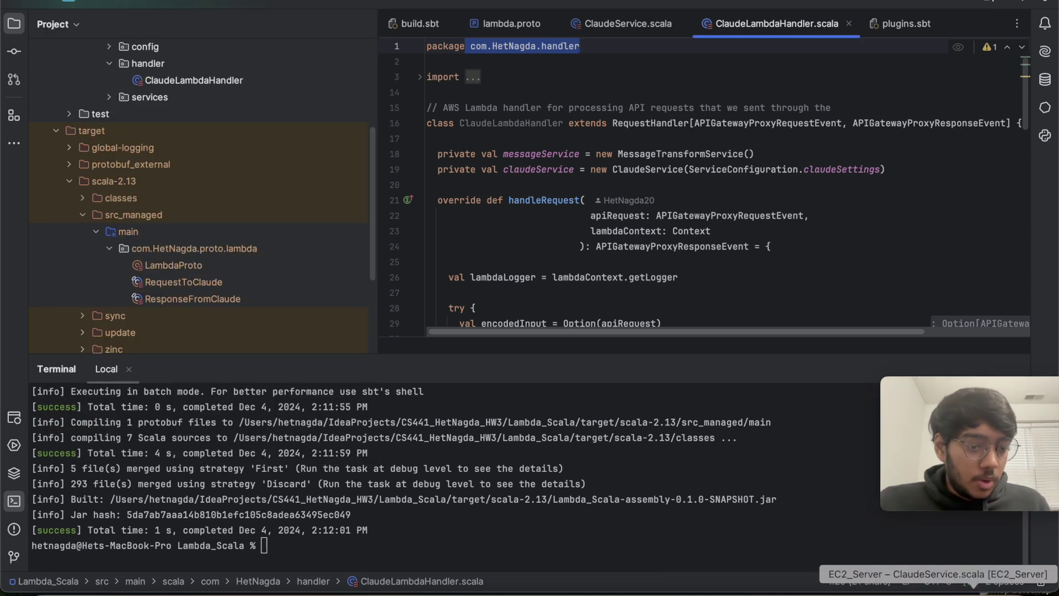
click(938, 591)
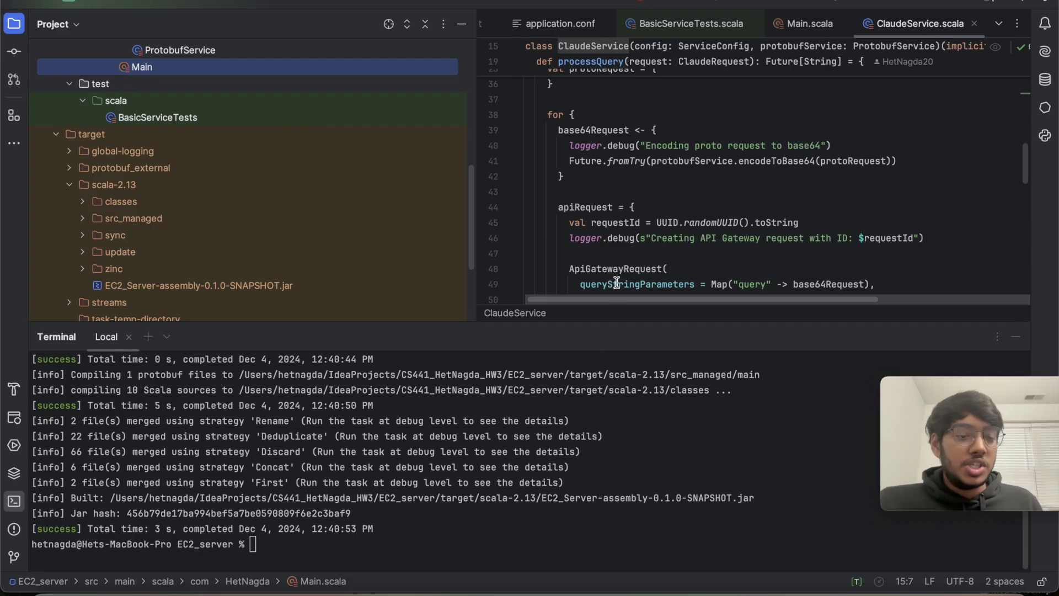
mouse_move(625, 262)
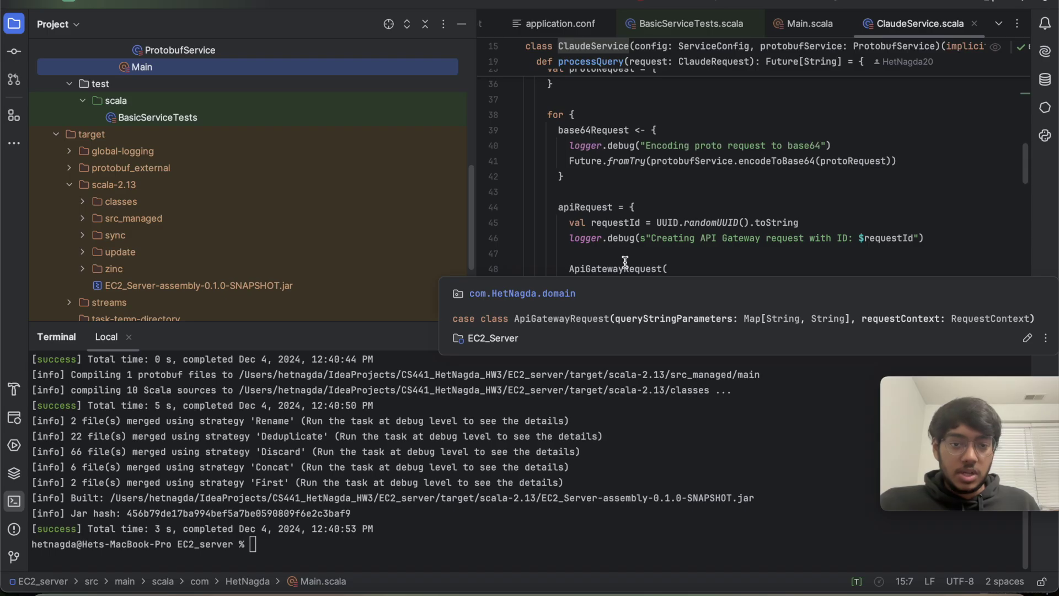
click(658, 253)
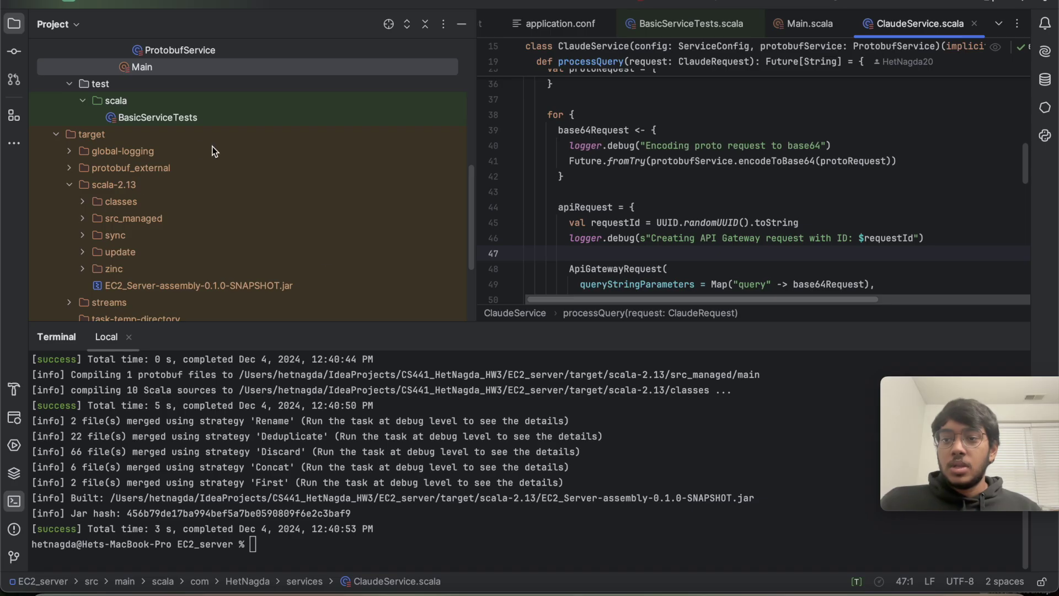
Clear the output in the EC2_server project's terminal with the clear command.
scroll(345, 504, up, 3)
text(clear)
key(BackSpace)
key(BackSpace)
key(BackSpace)
key(BackSpace)
key(BackSpace)
click(285, 548)
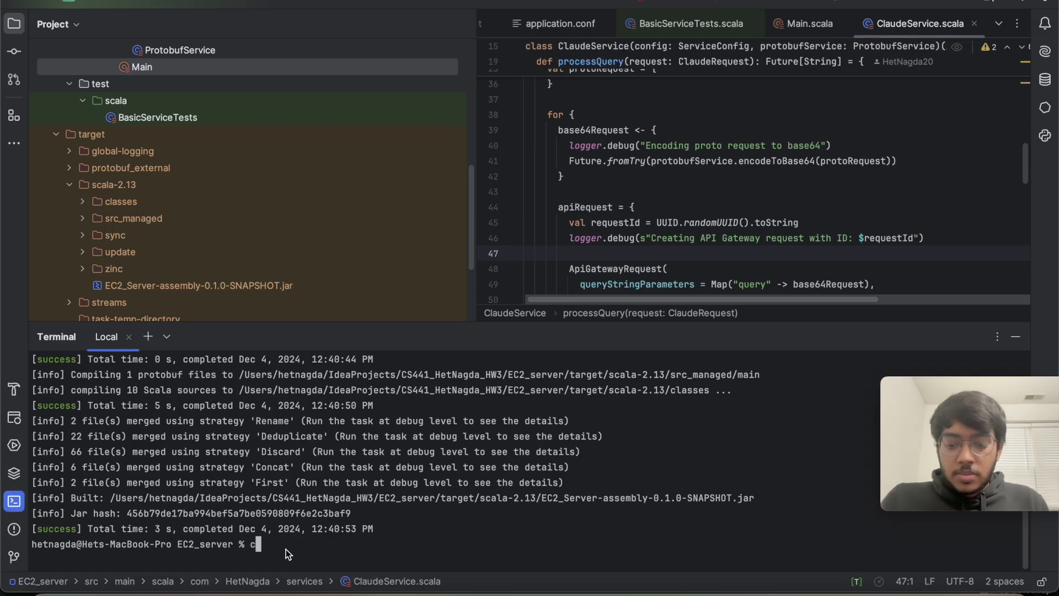
text(clear)
key(Return)
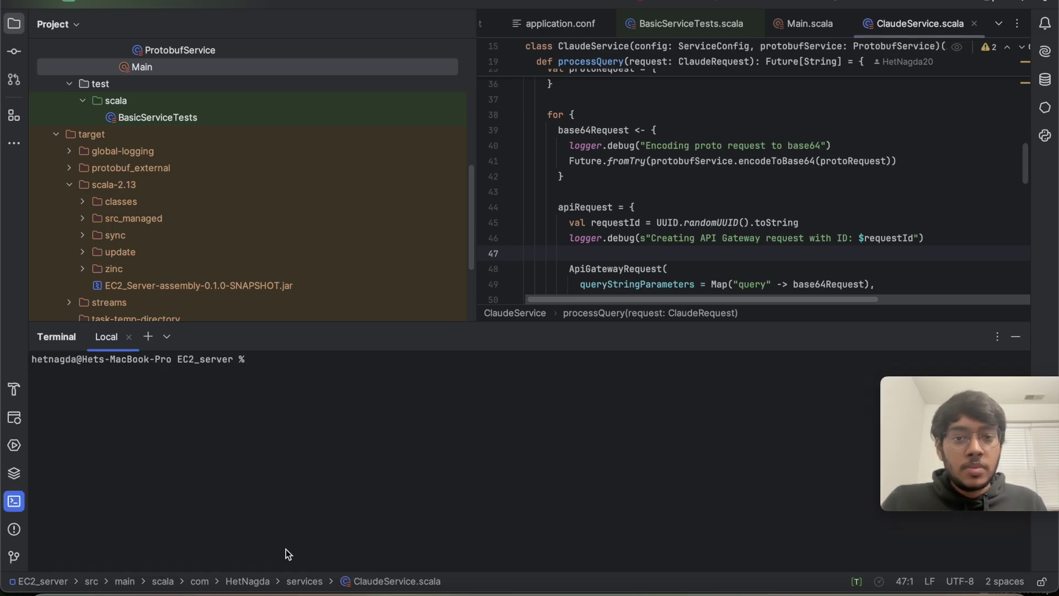
Run sbt clean compile assembly in the EC2_server terminal to build the project's jar.
key(Up)
key(Up)
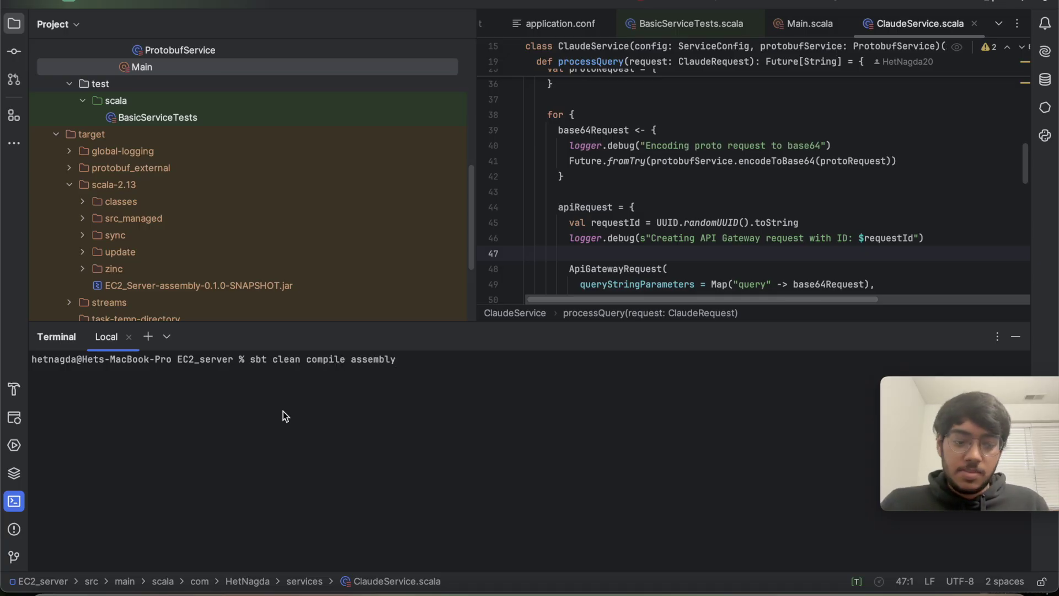
key(Return)
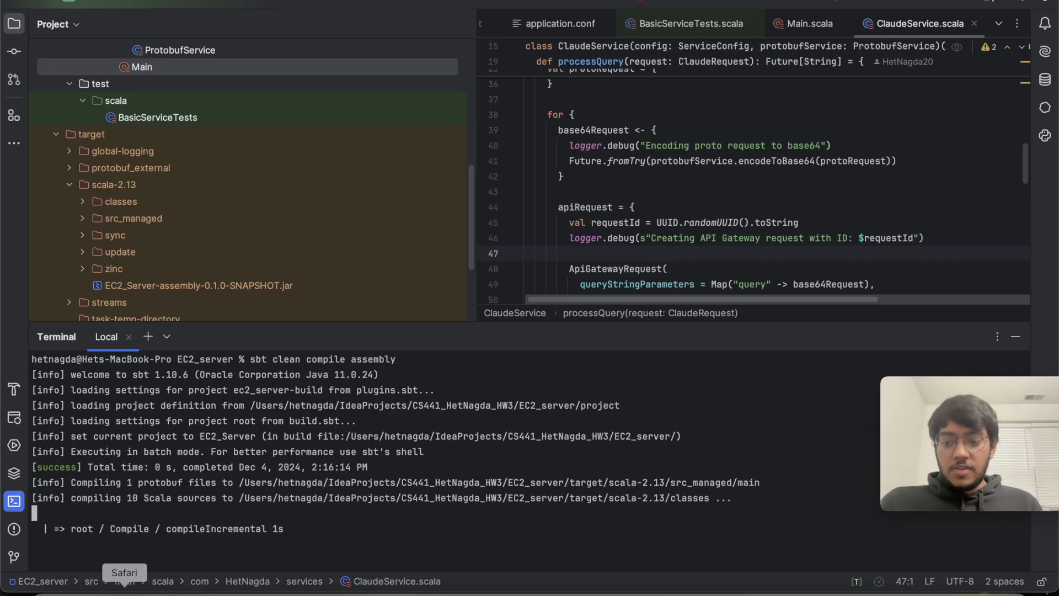
Switch to Safari, go to the AWS Console Home, and open the API Gateway service.
click(124, 584)
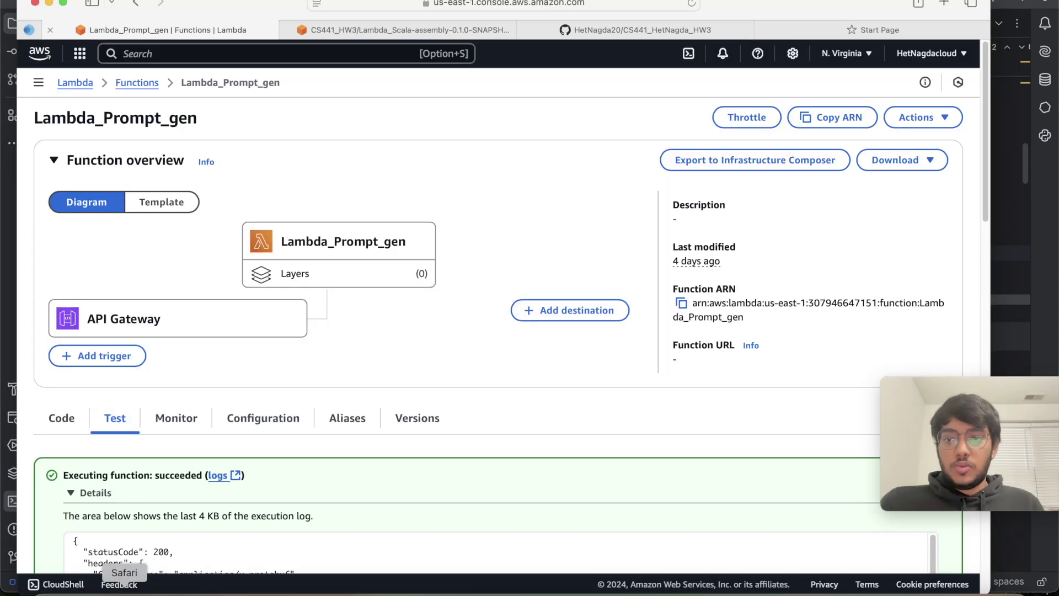
click(79, 53)
click(28, 94)
click(45, 55)
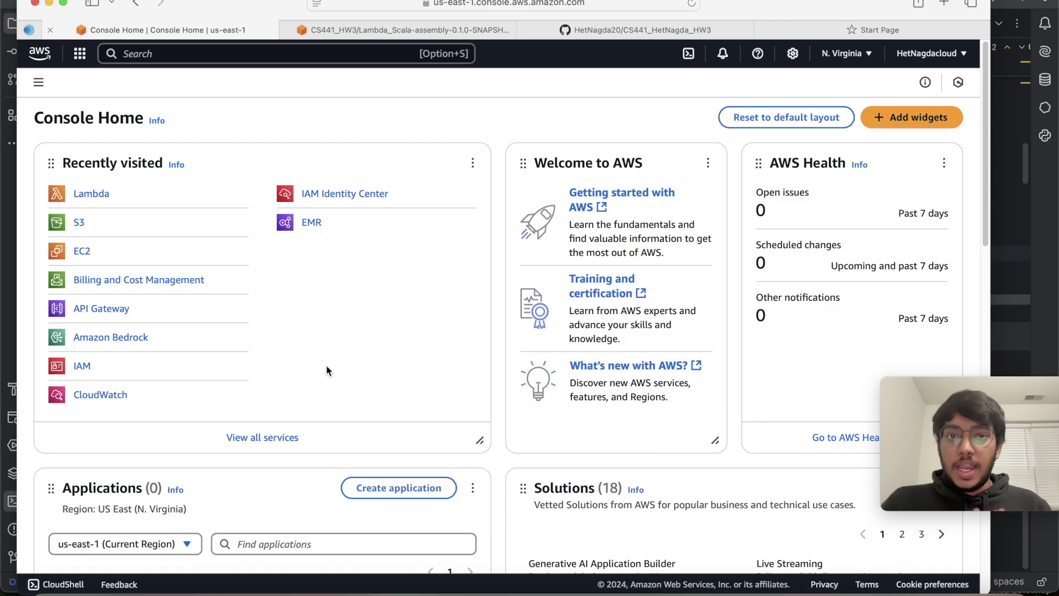
click(106, 309)
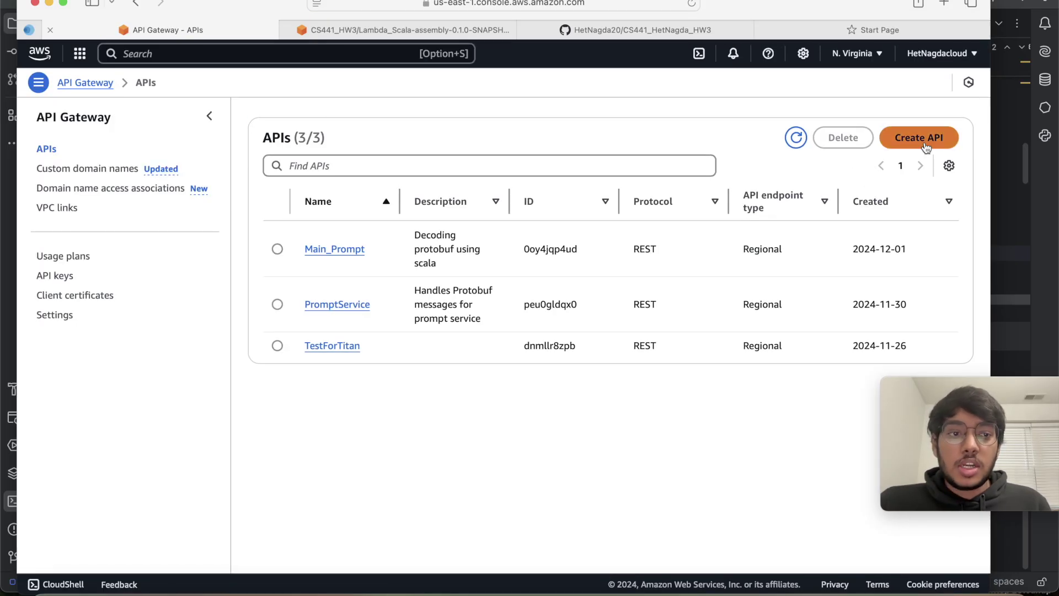
click(926, 147)
scroll(390, 399, down, 5)
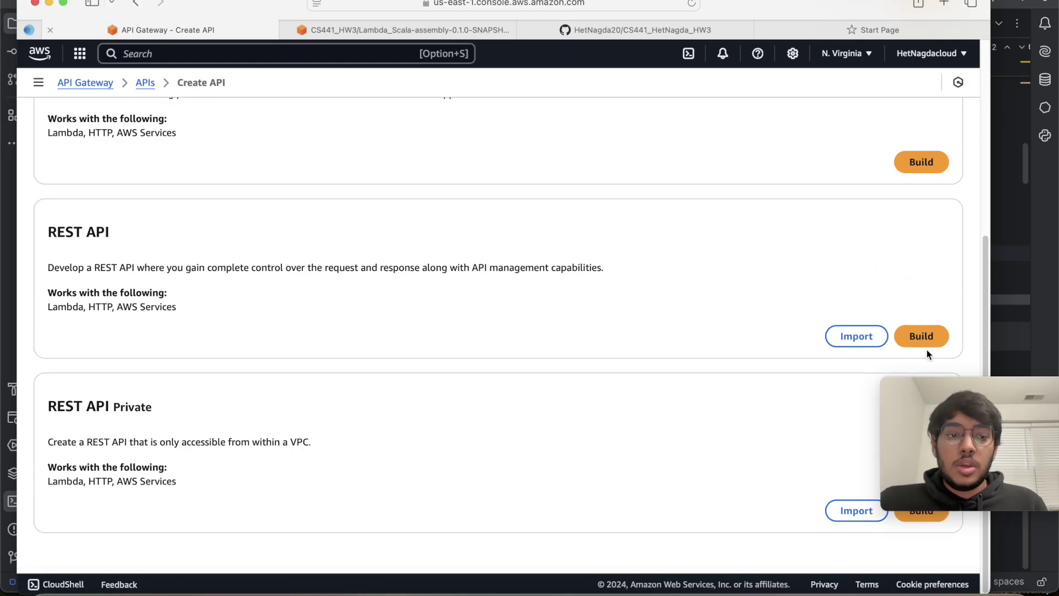
click(928, 334)
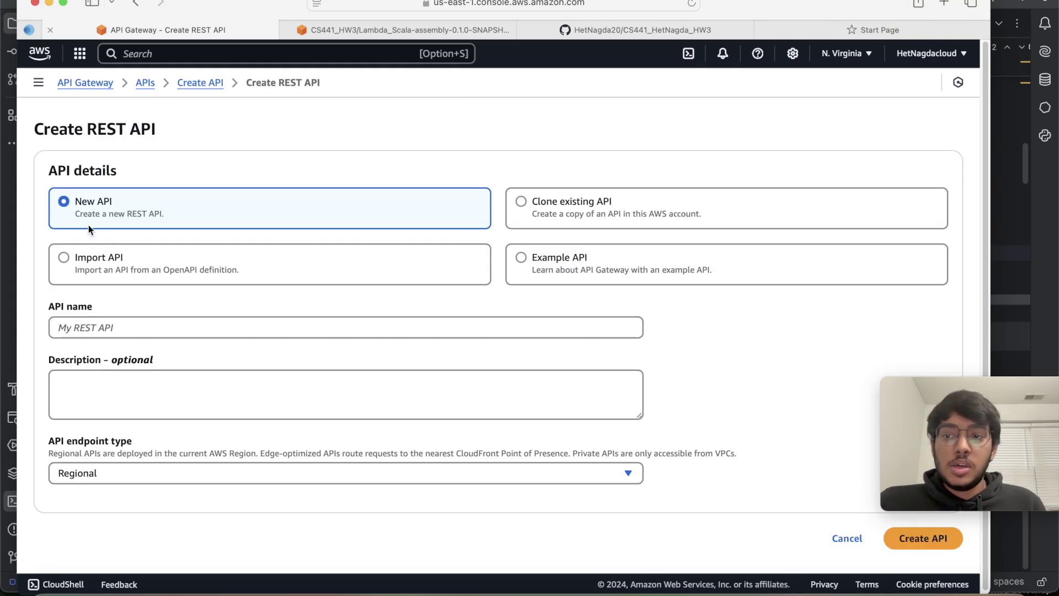
click(95, 323)
text(CS$44)
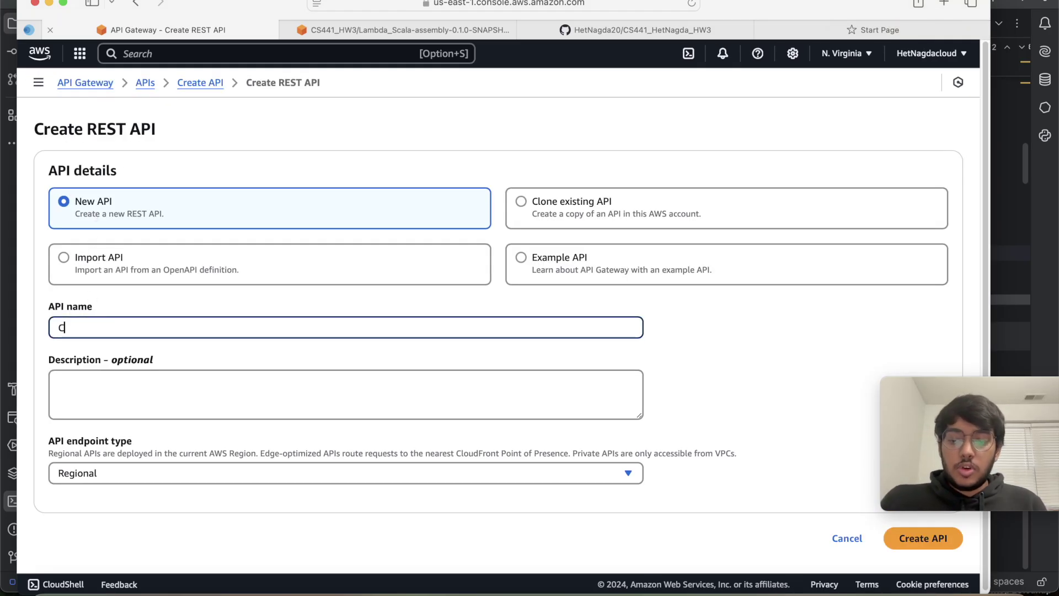
key(BackSpace)
key(BackSpace)
key(BackSpace)
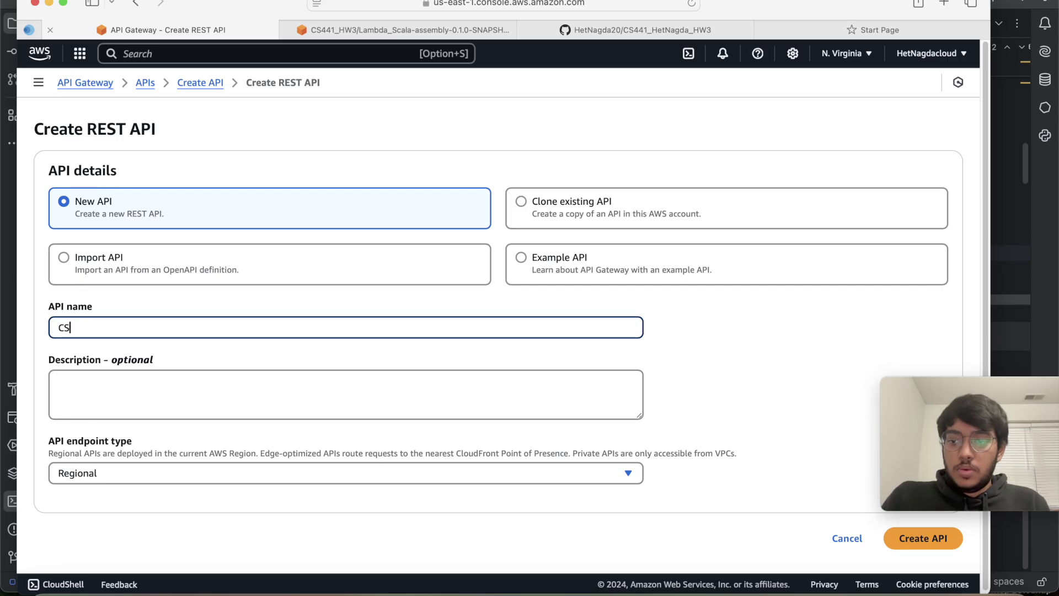
text(441_test)
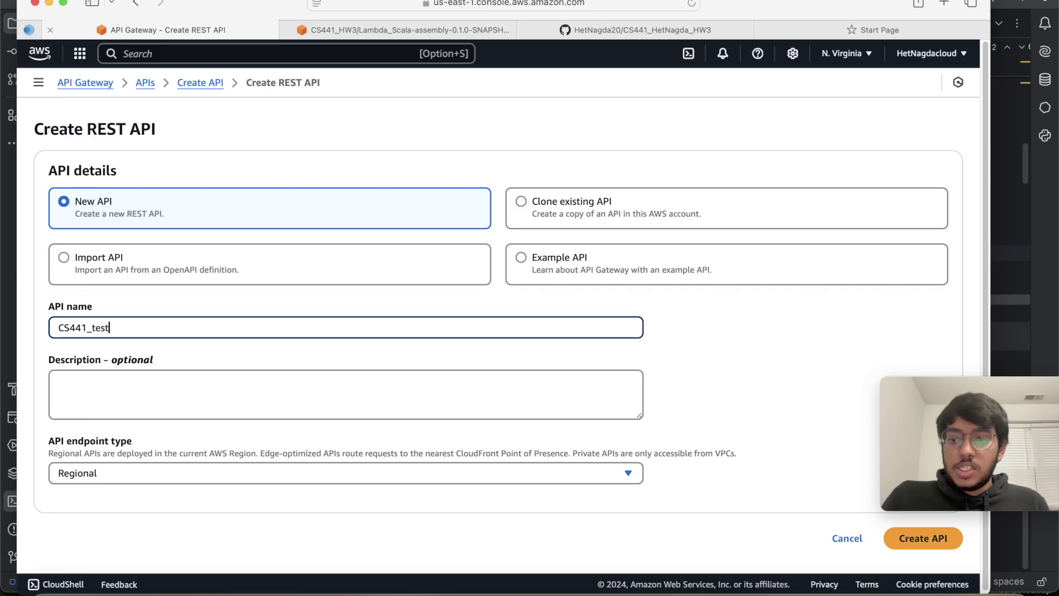
scroll(778, 444, down, 1)
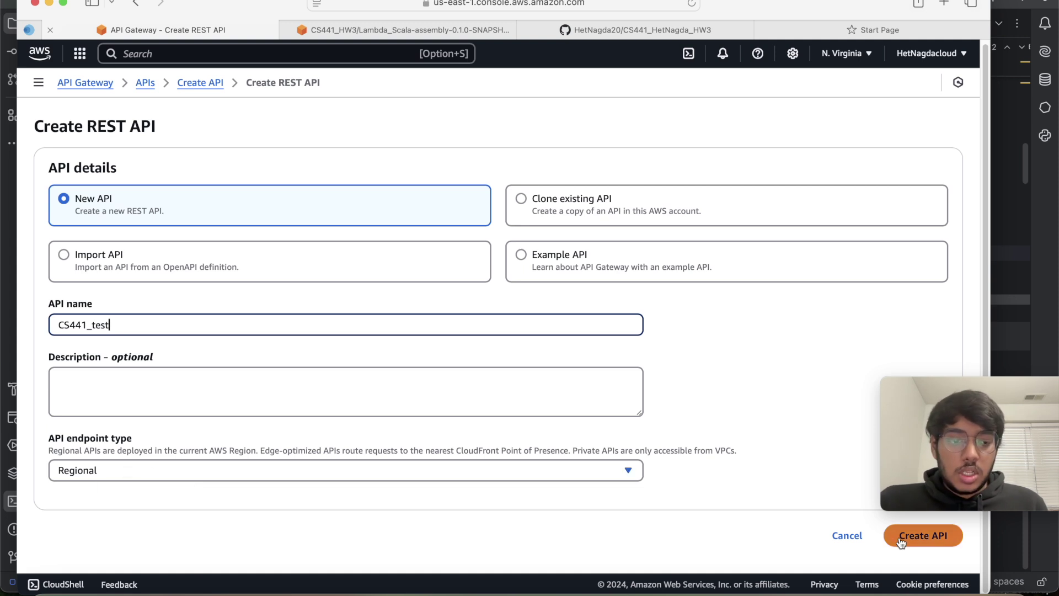
click(847, 536)
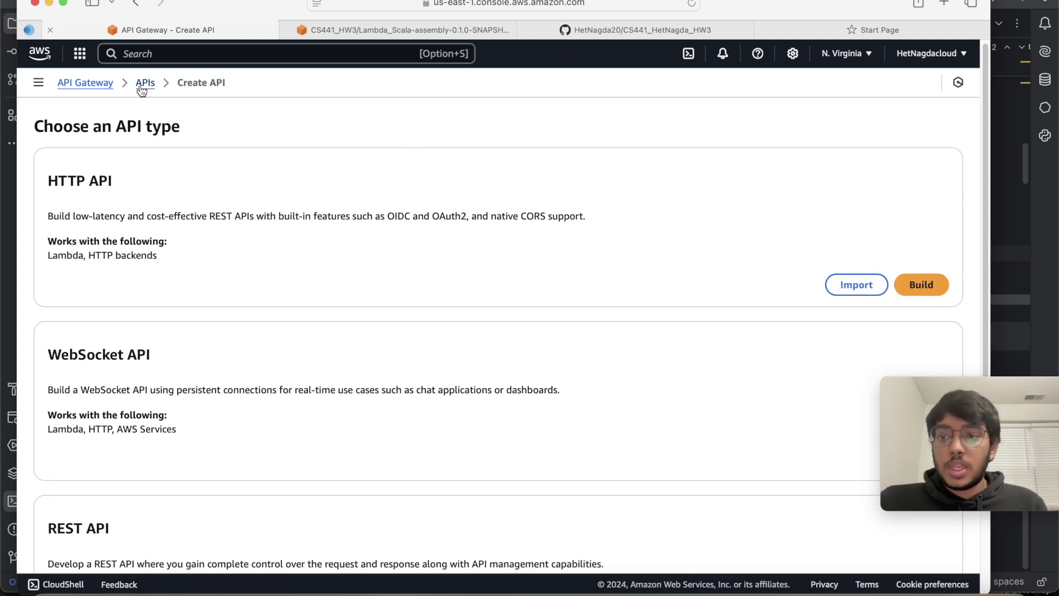
scroll(193, 245, down, 5)
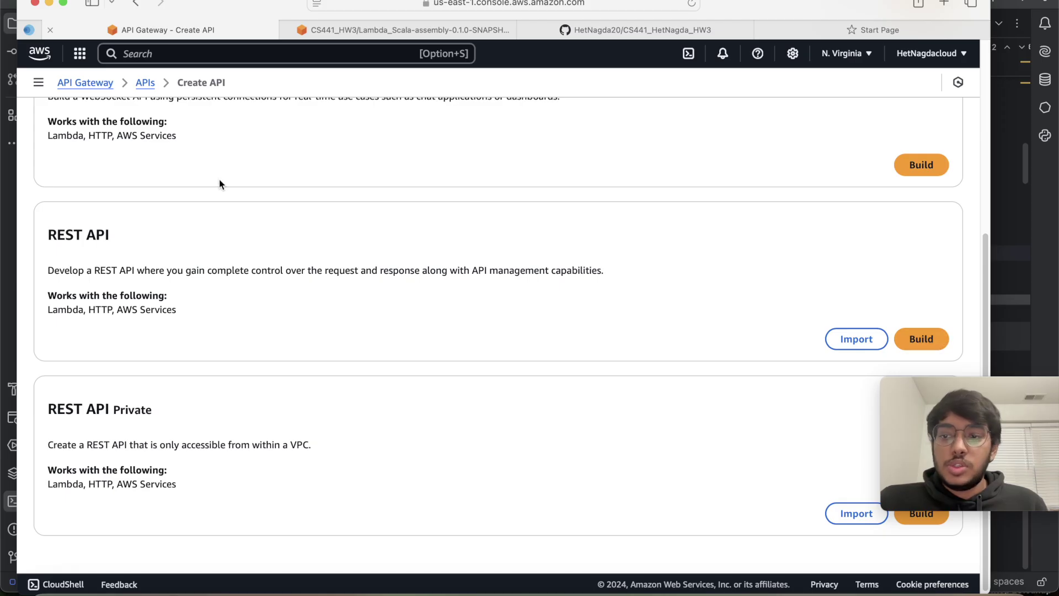
scroll(183, 102, down, 1)
click(143, 87)
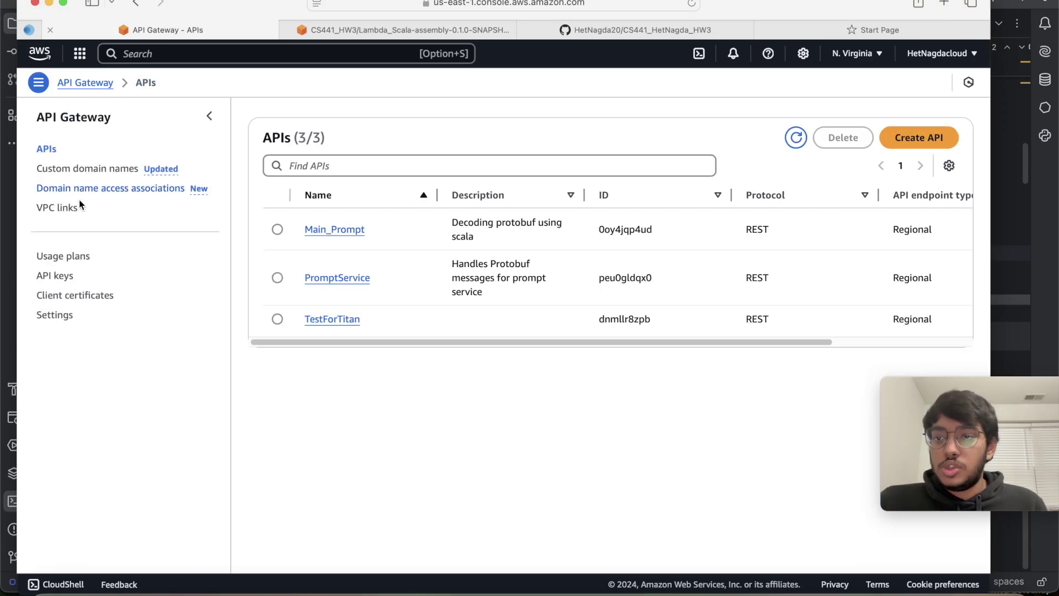
Open the Main_Prompt API and examine its POST method and the /prompt resource.
click(335, 231)
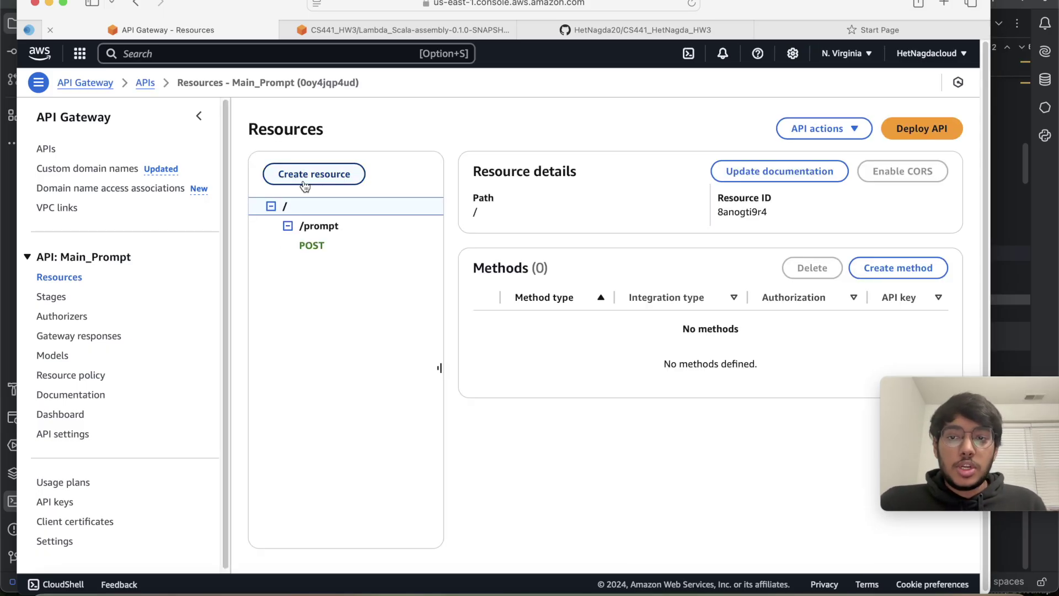
click(313, 248)
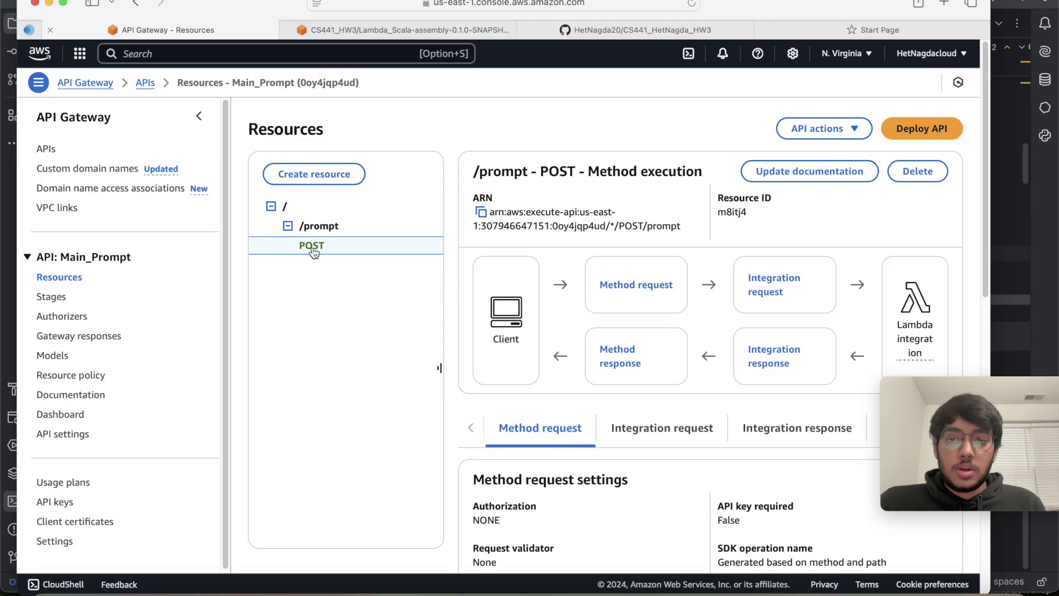
click(302, 230)
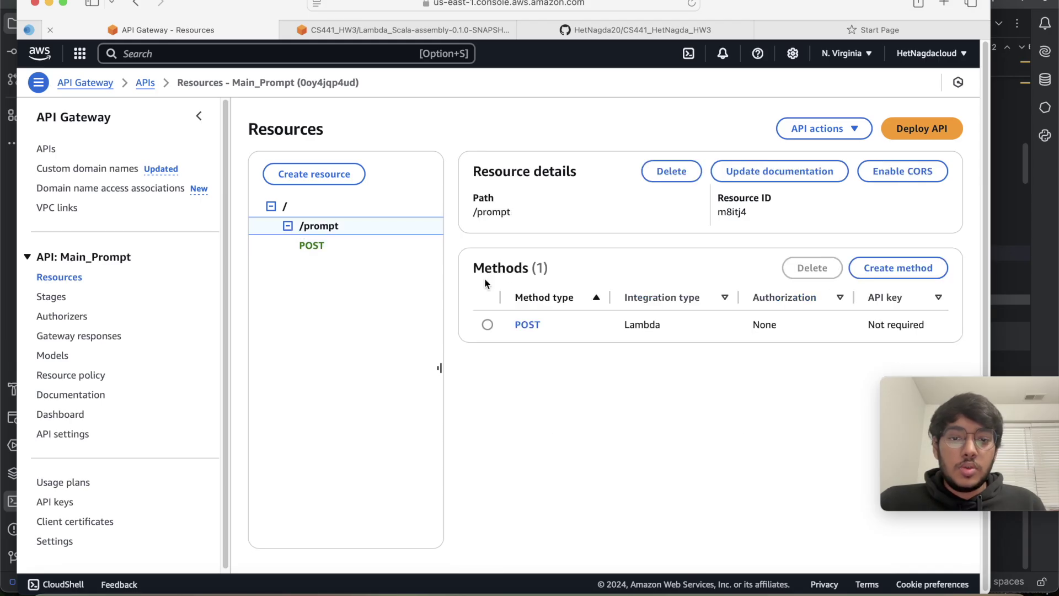
Examine the options for creating a new method on /prompt, including method types, integration types and available Lambda functions, without creating it.
click(931, 269)
click(215, 213)
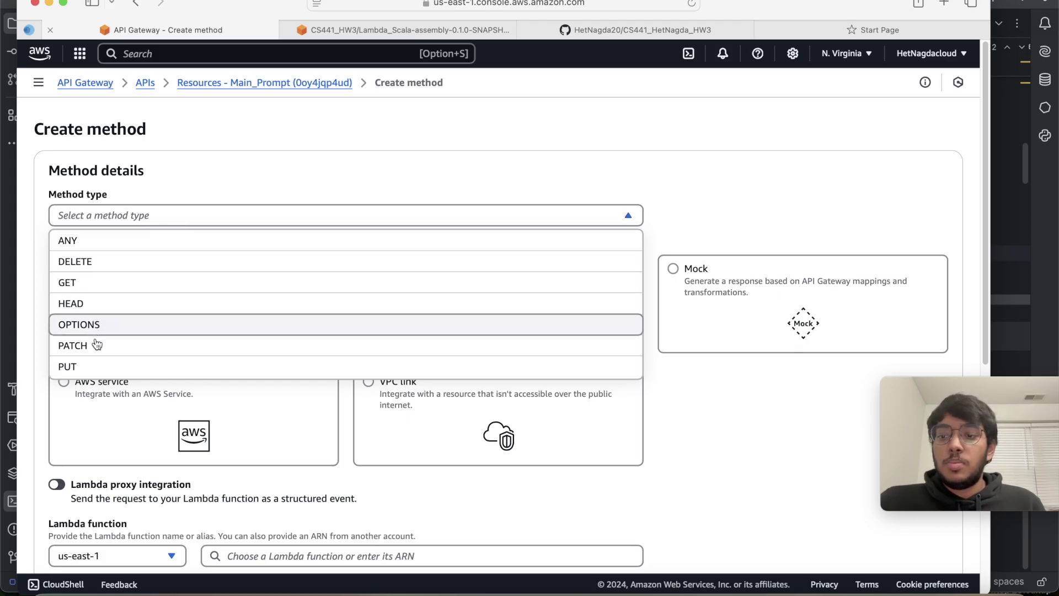
scroll(97, 356, down, 3)
scroll(137, 272, up, 2)
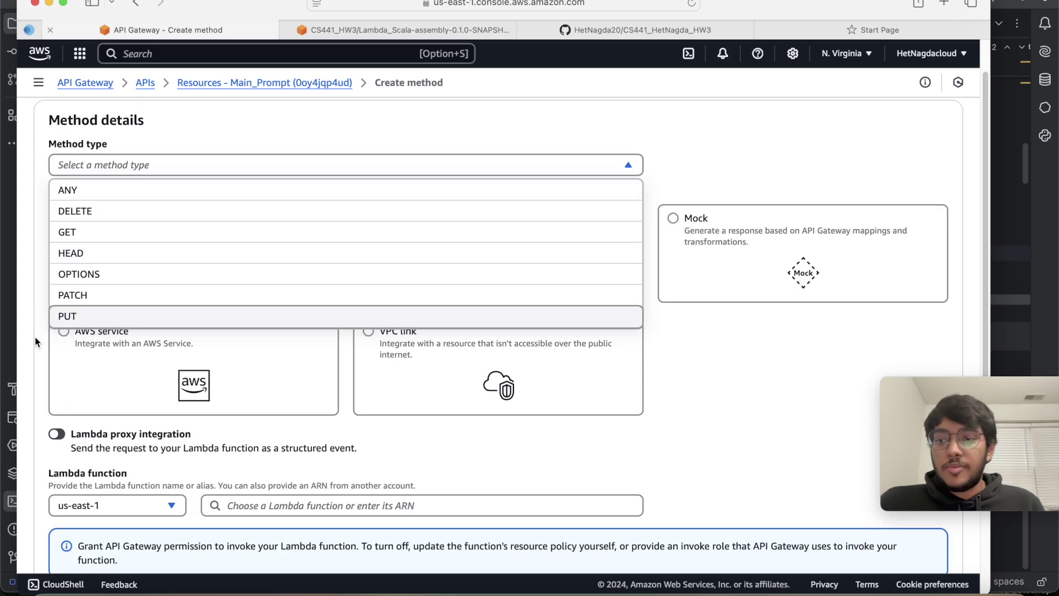
click(37, 342)
scroll(182, 254, down, 5)
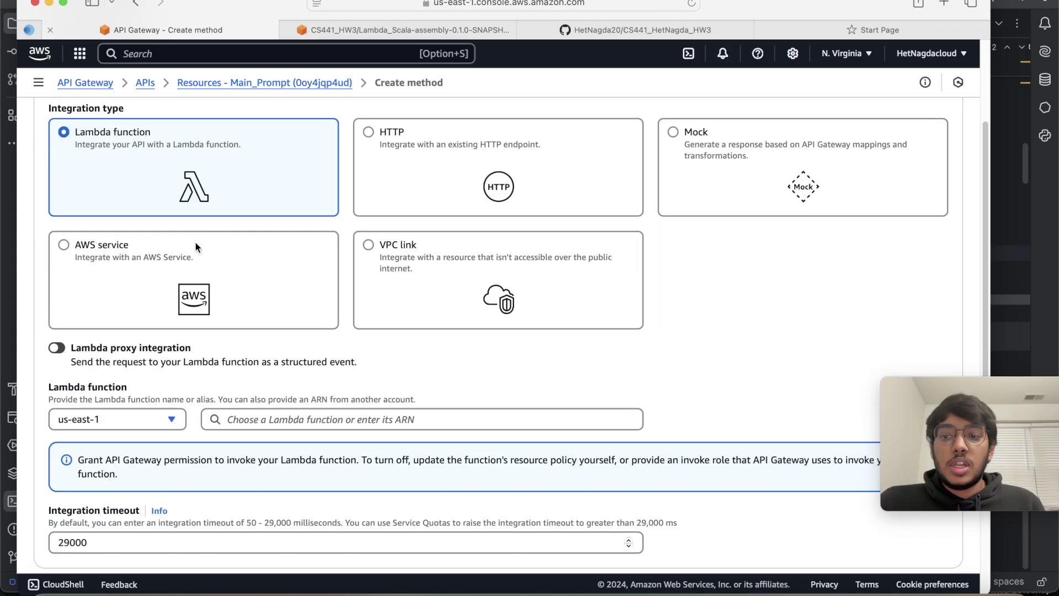
click(301, 282)
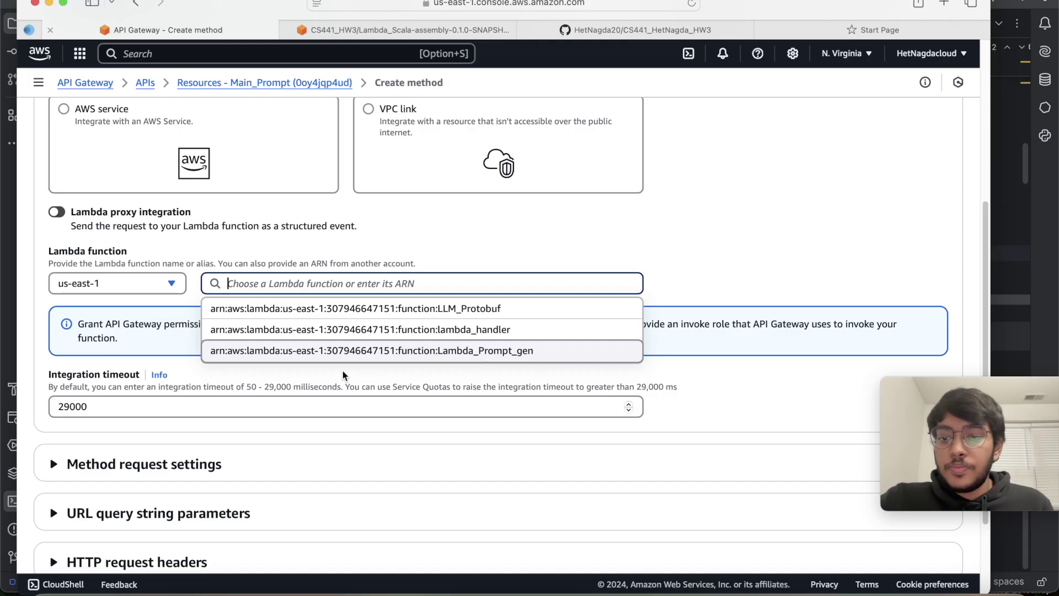
click(251, 391)
scroll(211, 407, down, 3)
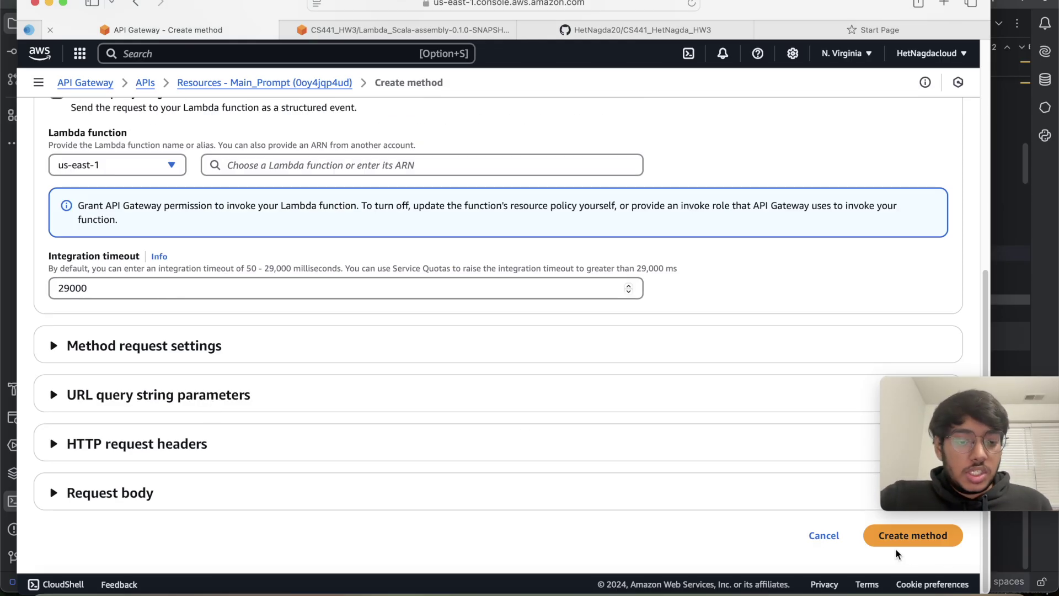
click(824, 535)
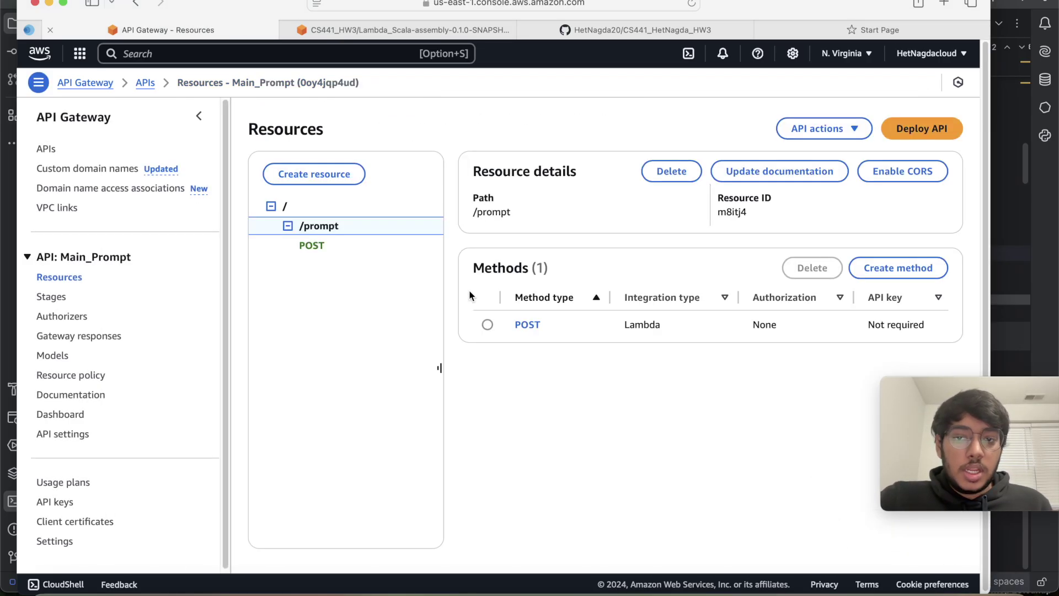
Review the /prompt POST method execution details and the Main_Prompt API's stages.
click(528, 326)
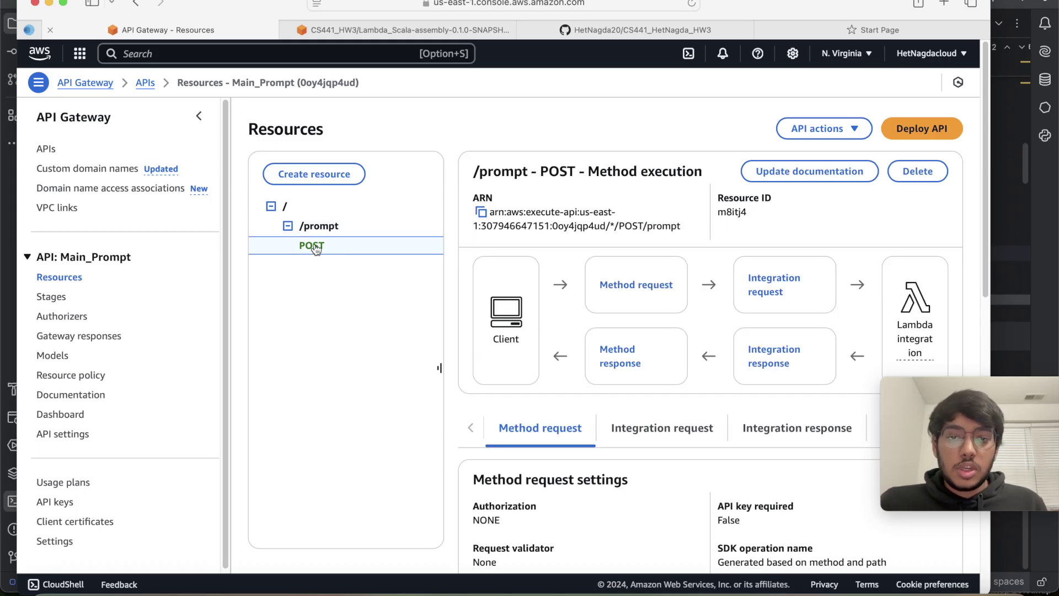
scroll(426, 256, down, 3)
scroll(382, 264, up, 2)
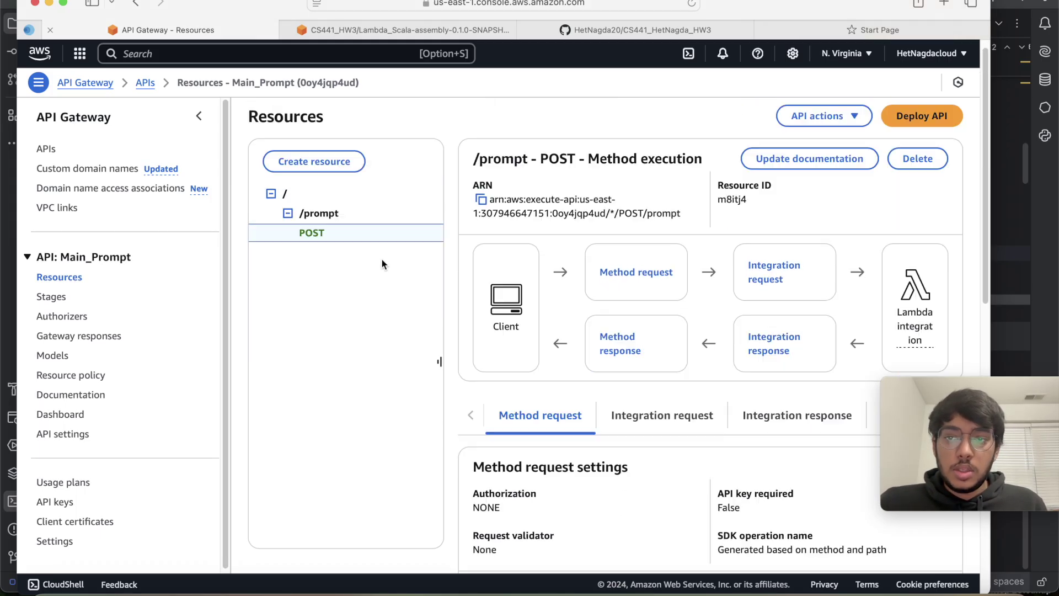
click(320, 212)
click(51, 296)
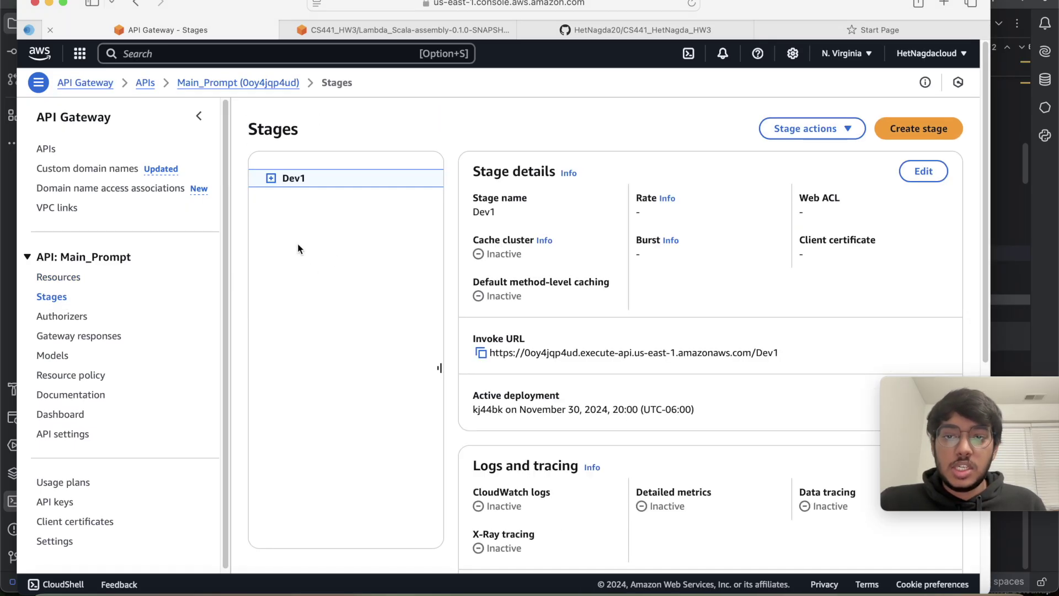
click(55, 278)
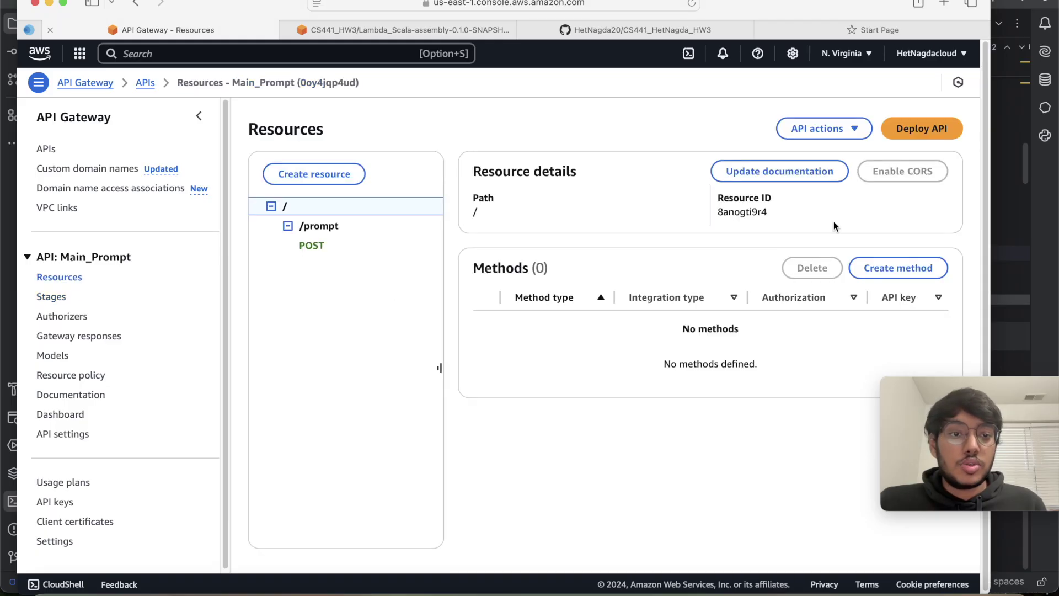
click(940, 132)
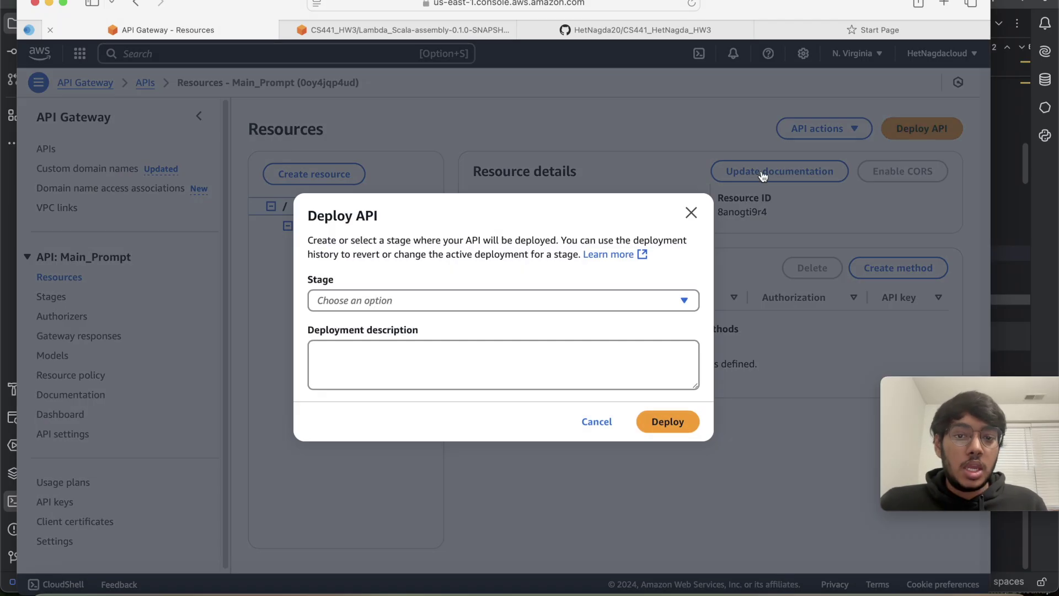
click(421, 300)
click(352, 372)
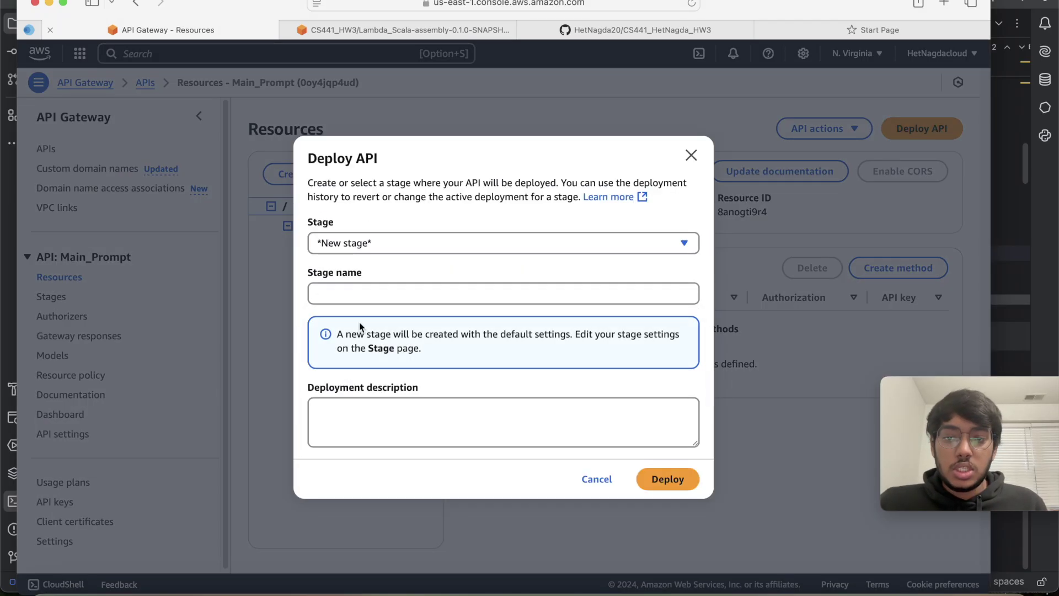
click(355, 296)
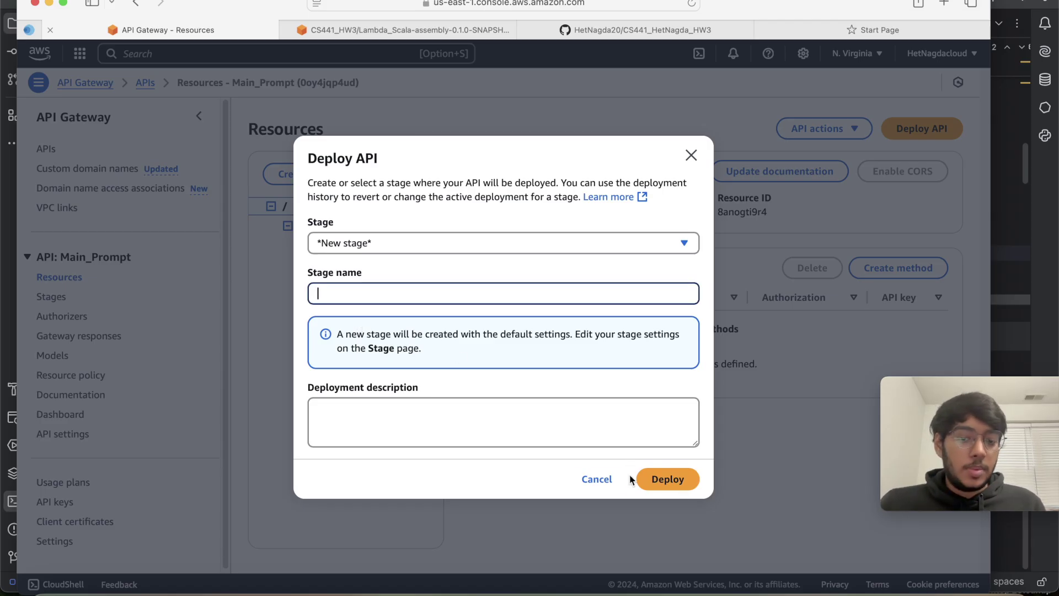
click(598, 480)
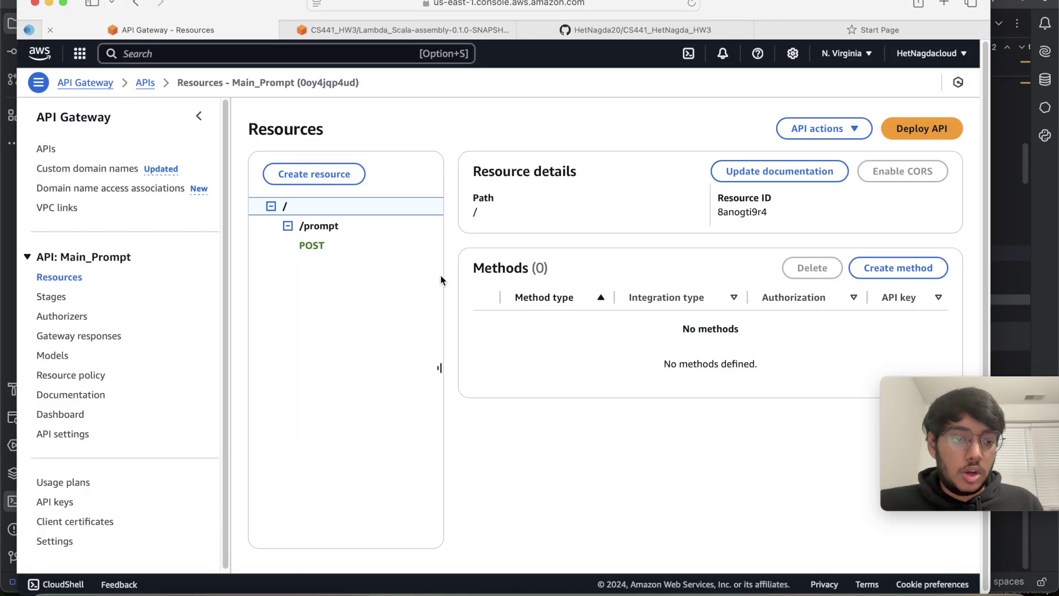
Inspect the Dev1 stage's resource tree down to the methods under /prompt.
click(42, 297)
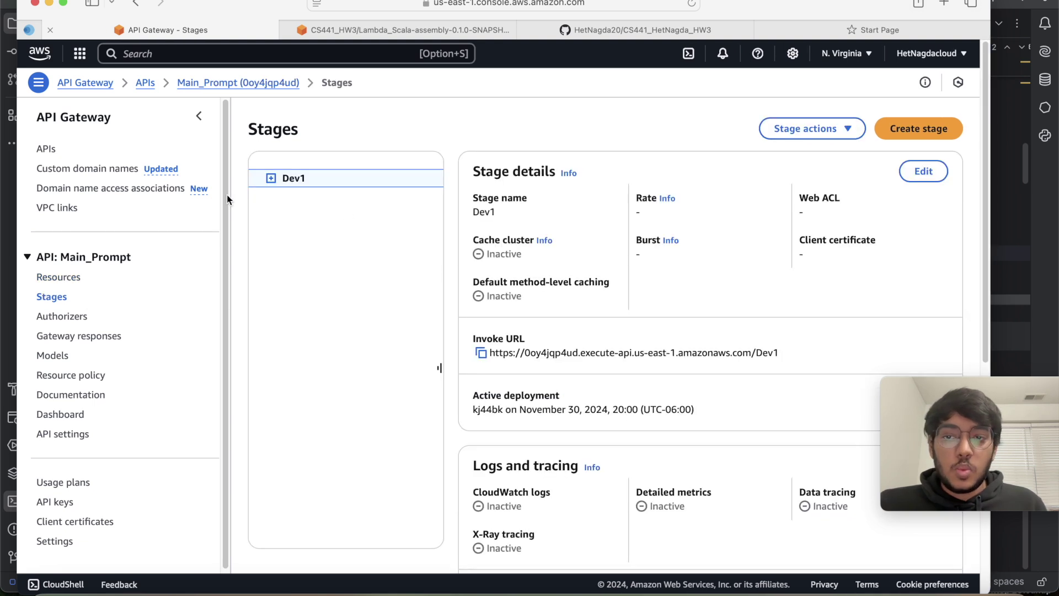
click(271, 177)
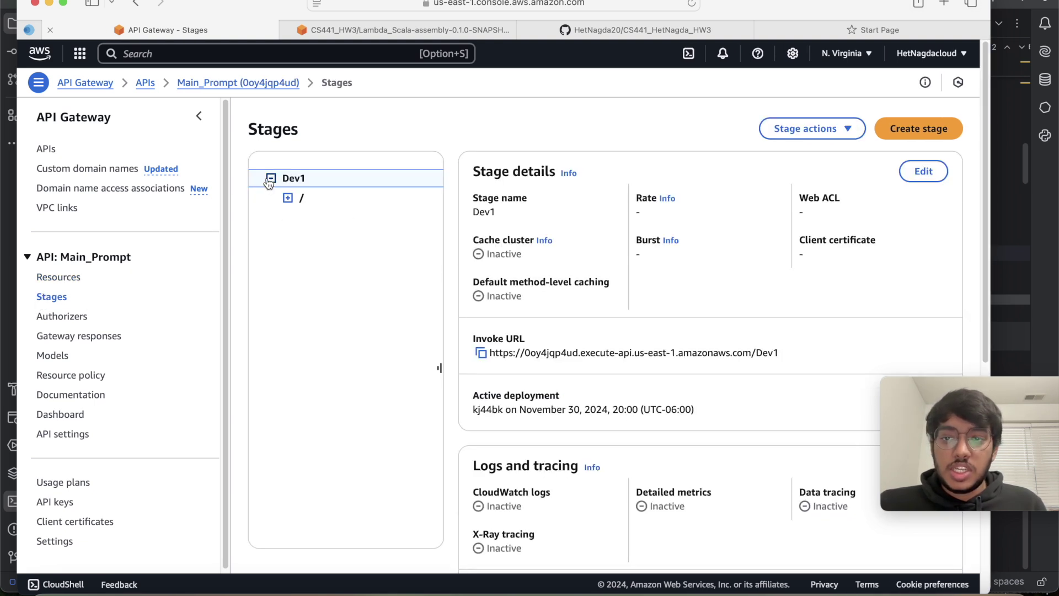
click(288, 198)
click(331, 218)
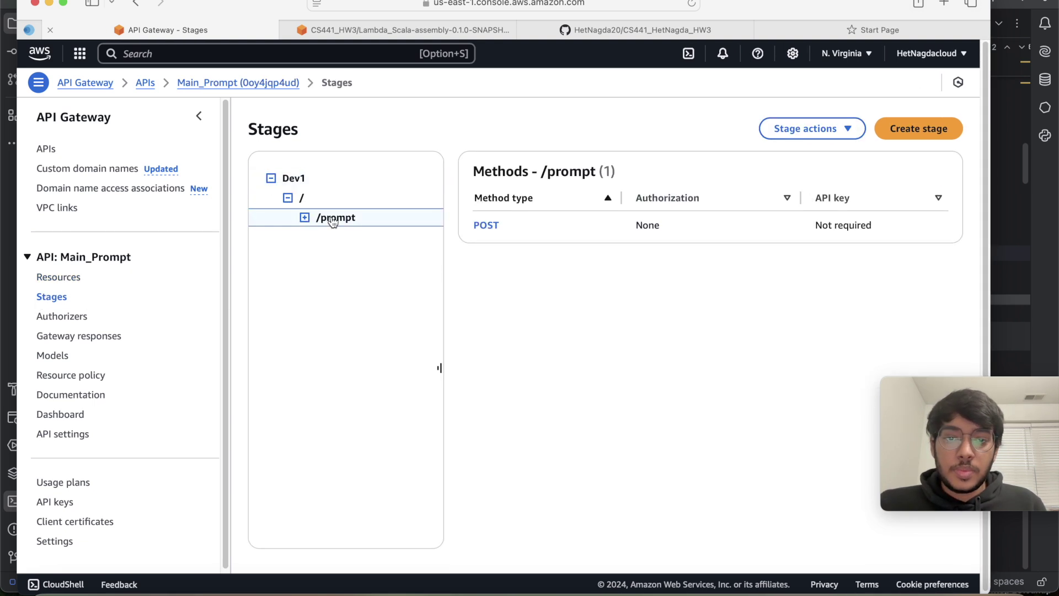
Collapse the Dev1 stage tree and copy the invoke URL from its stage details.
click(271, 178)
click(289, 180)
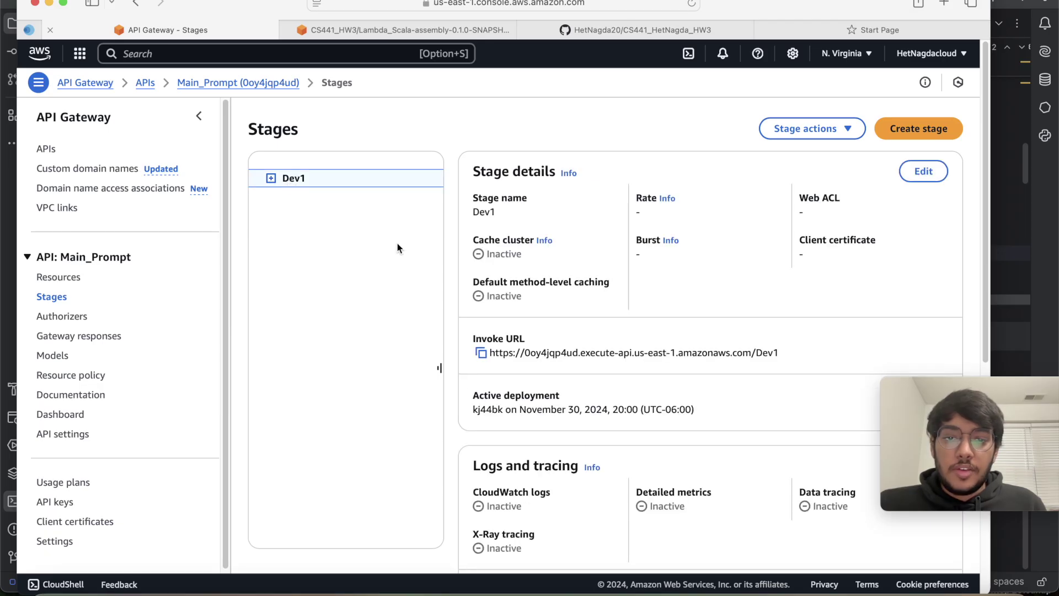
drag(780, 353, 481, 358)
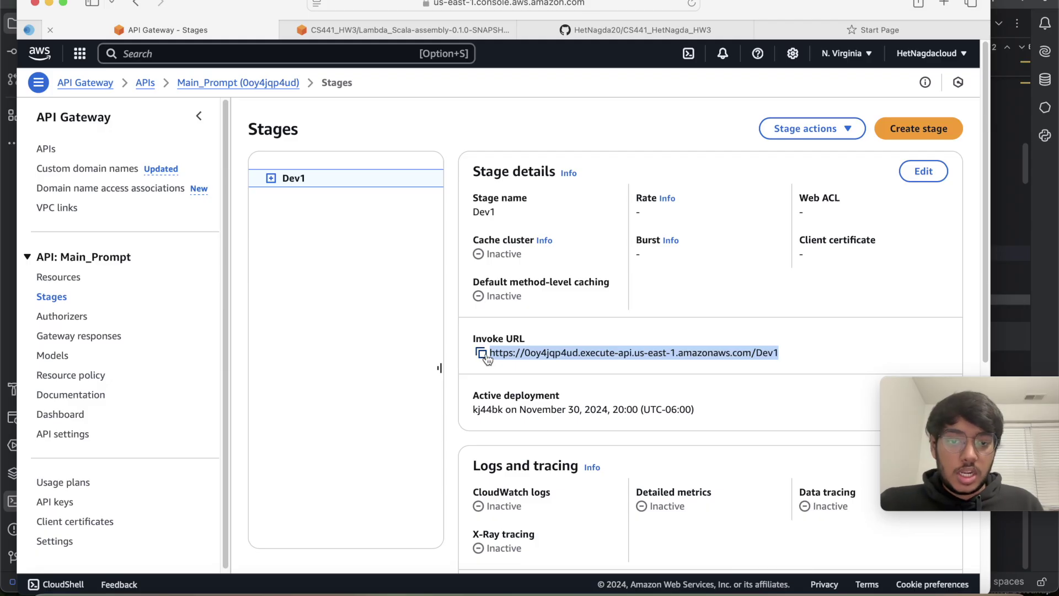
key(super+c)
Switch to IntelliJ IDEA, open application.conf in the EC2_server resources, and highlight the api-gateway-url value in the service configuration.
key(super+Tab)
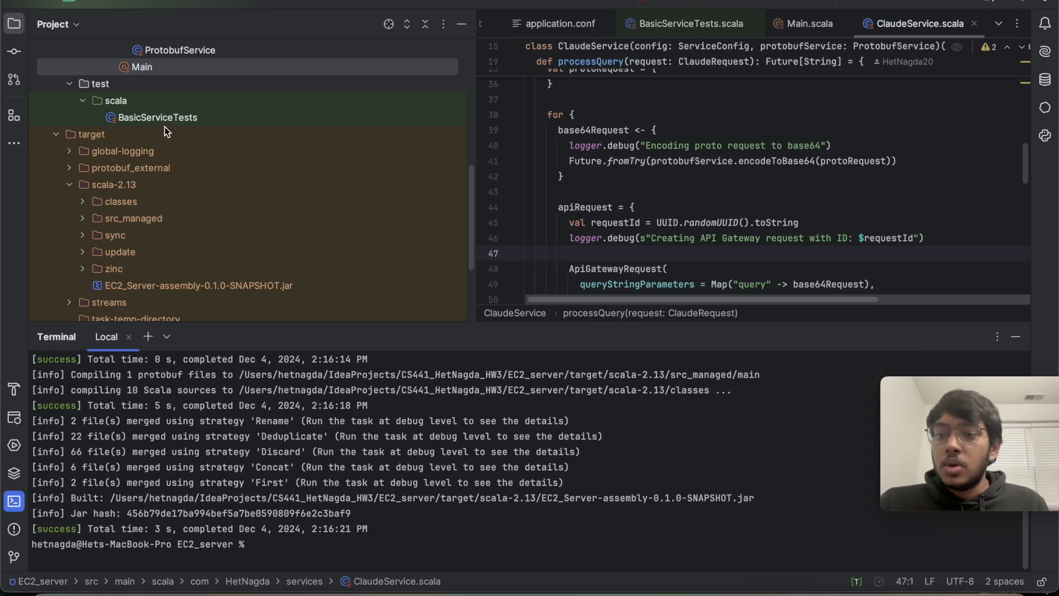
scroll(176, 160, up, 3)
scroll(176, 160, up, 10)
double_click(148, 220)
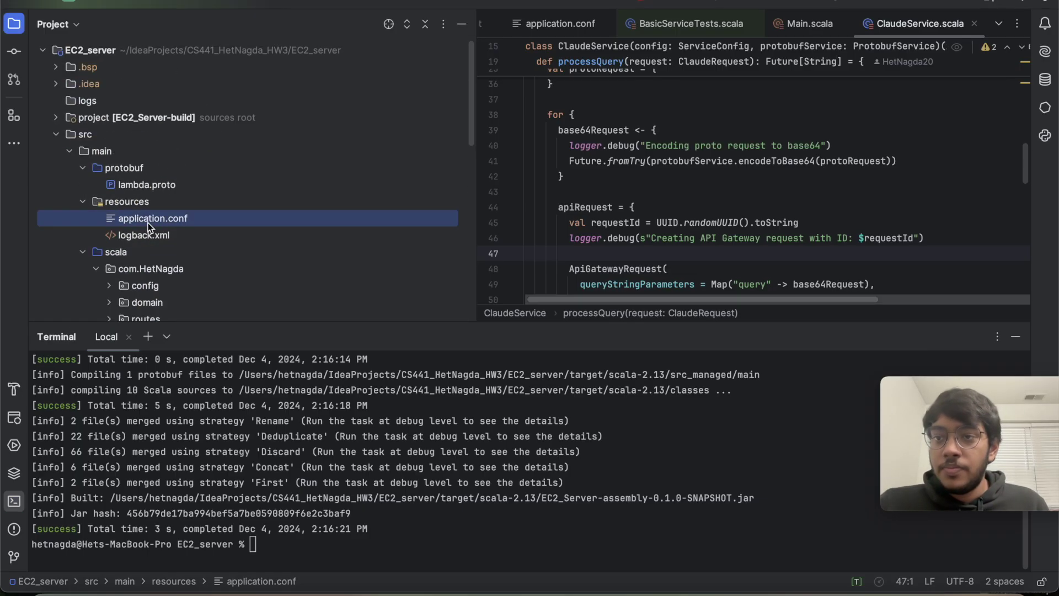
scroll(709, 184, down, 1)
scroll(695, 226, up, 5)
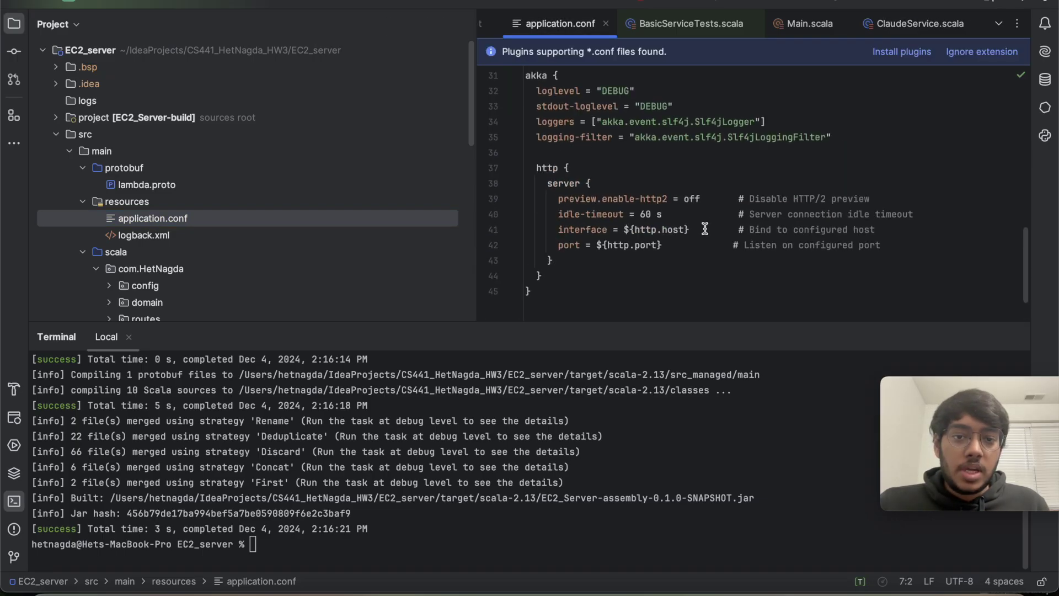
scroll(705, 229, up, 2)
drag(640, 188, 1001, 189)
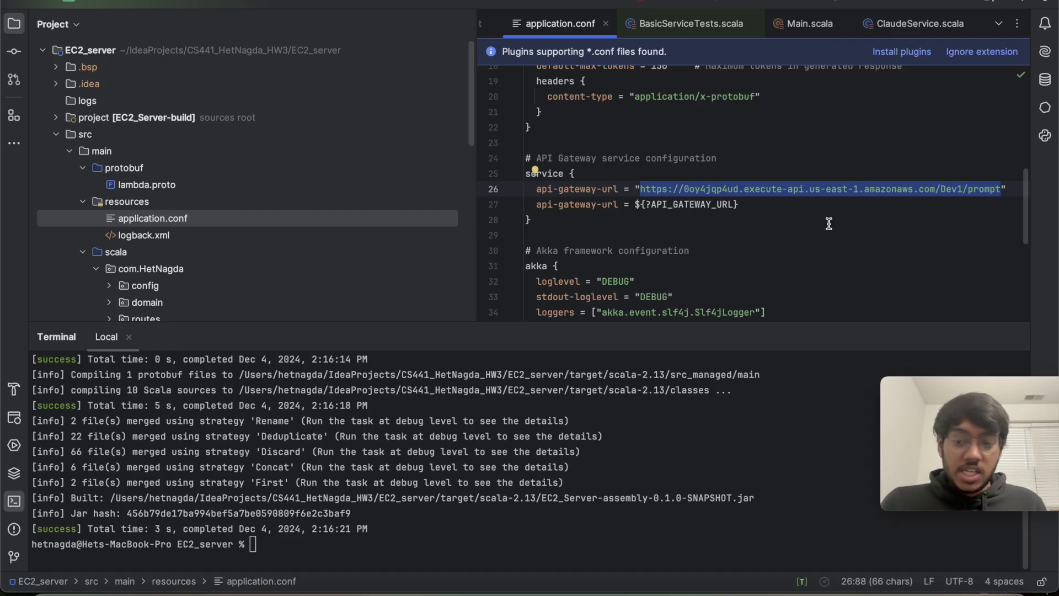
Switch to Safari, go from the S3 page to the EC2 service through Console Home, and begin launching a new instance.
click(123, 583)
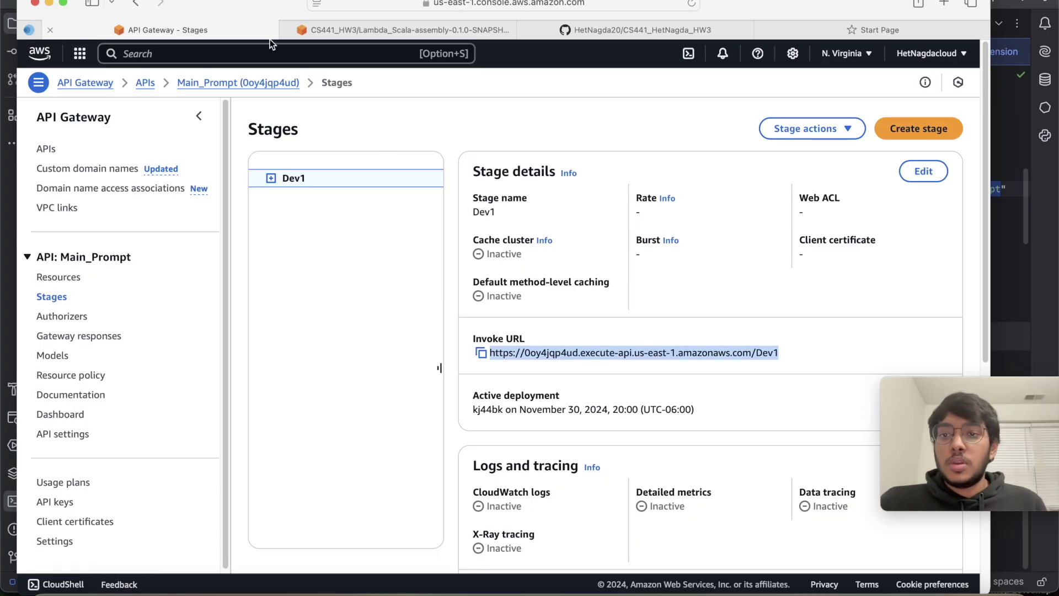
click(362, 32)
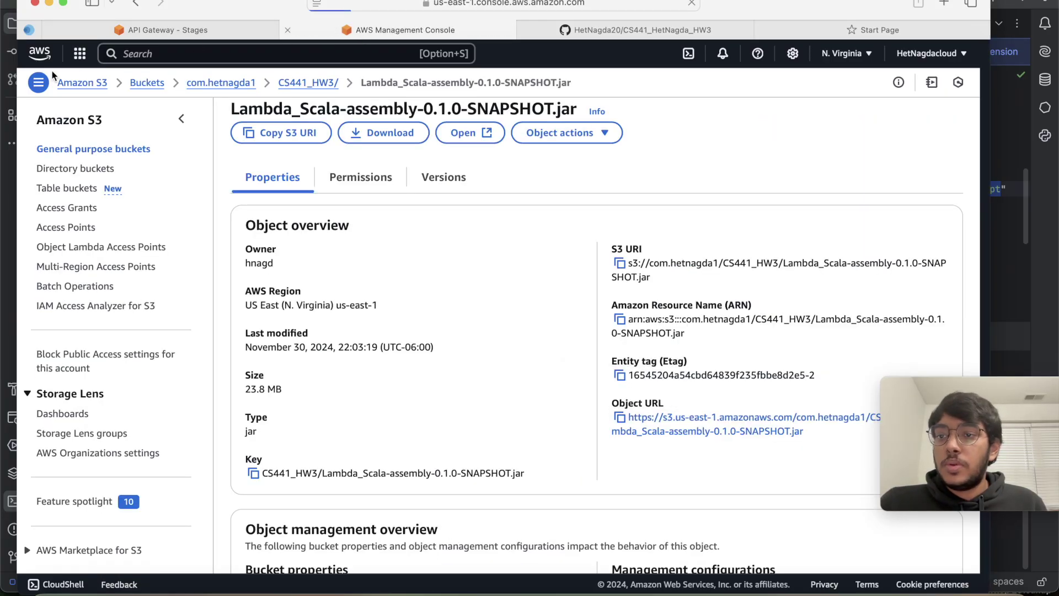
click(38, 58)
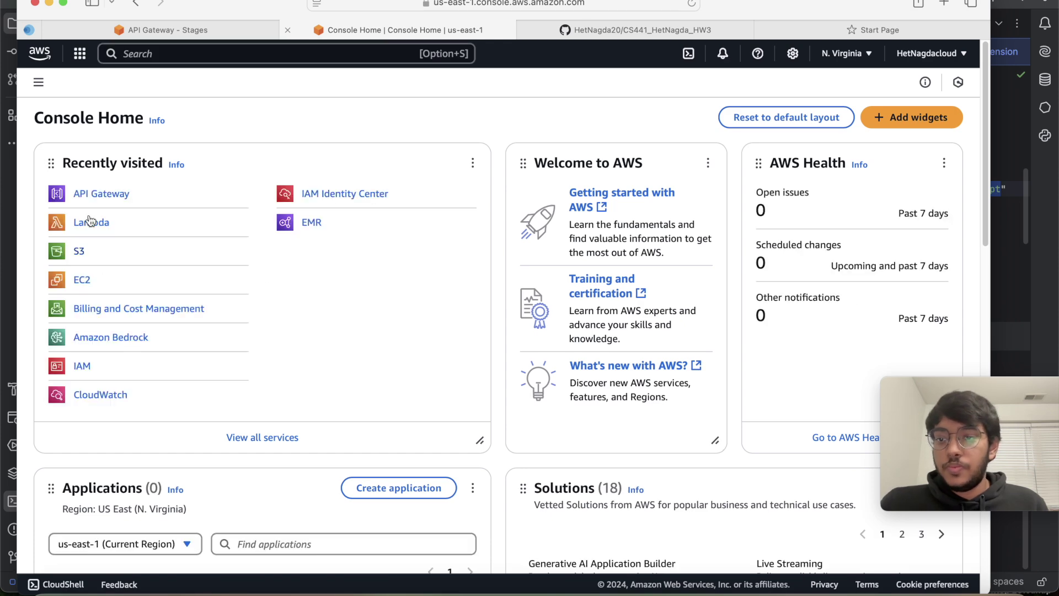
click(80, 281)
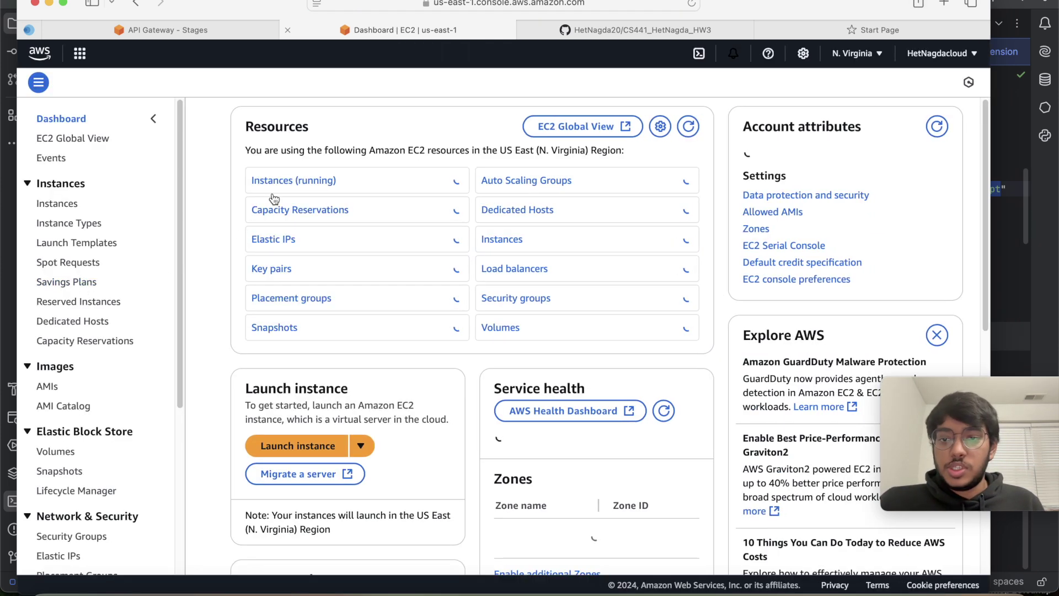
click(298, 445)
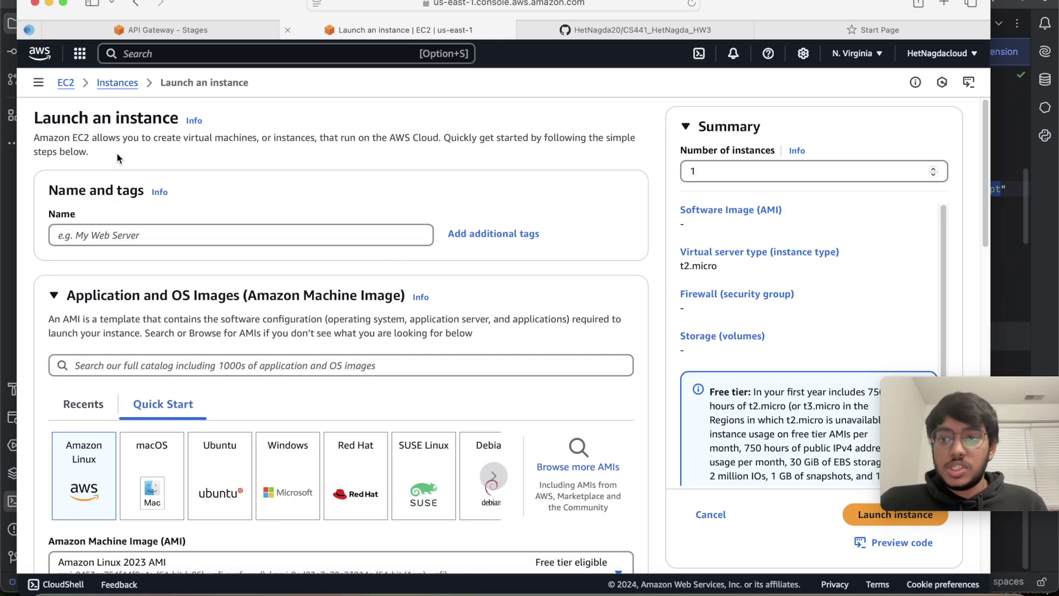
Name the new EC2 instance CS441_EC2_TestServer.
click(97, 235)
text(c)
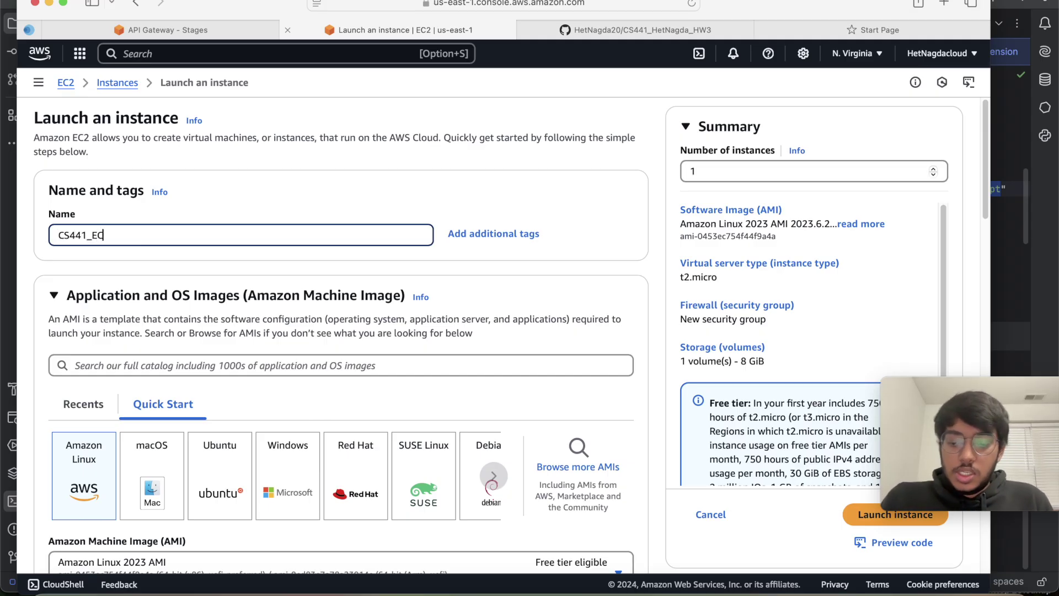
text(S441_EC2_TestServer)
Set the new instance's gp3 root volume size to 20 GiB, keeping the Amazon Linux 2023 AMI and t2.micro type.
scroll(122, 249, down, 5)
scroll(122, 249, up, 2)
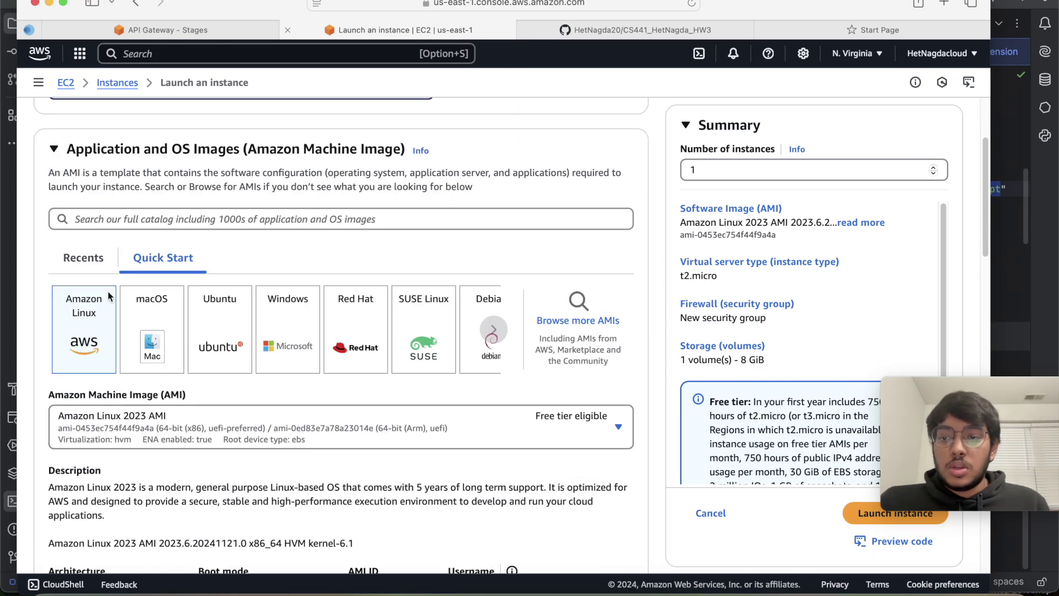
scroll(91, 338, down, 5)
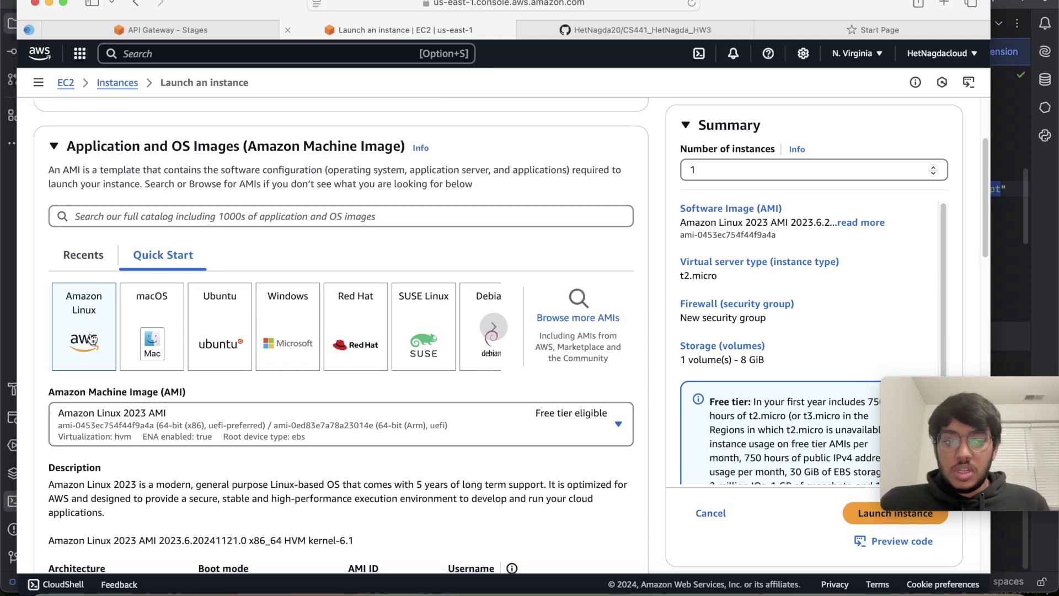
scroll(256, 354, down, 15)
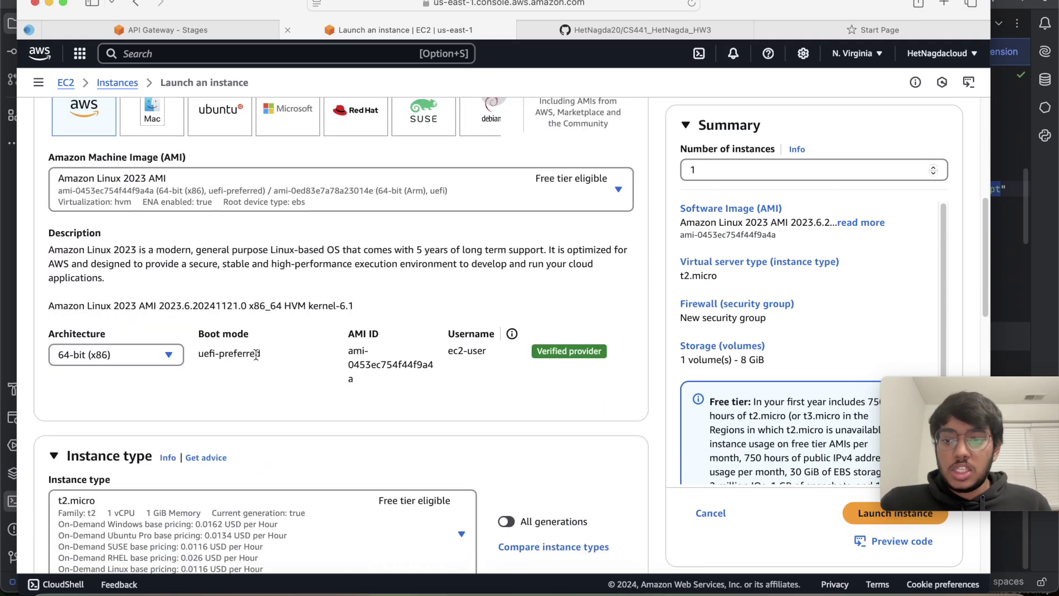
scroll(119, 410, down, 8)
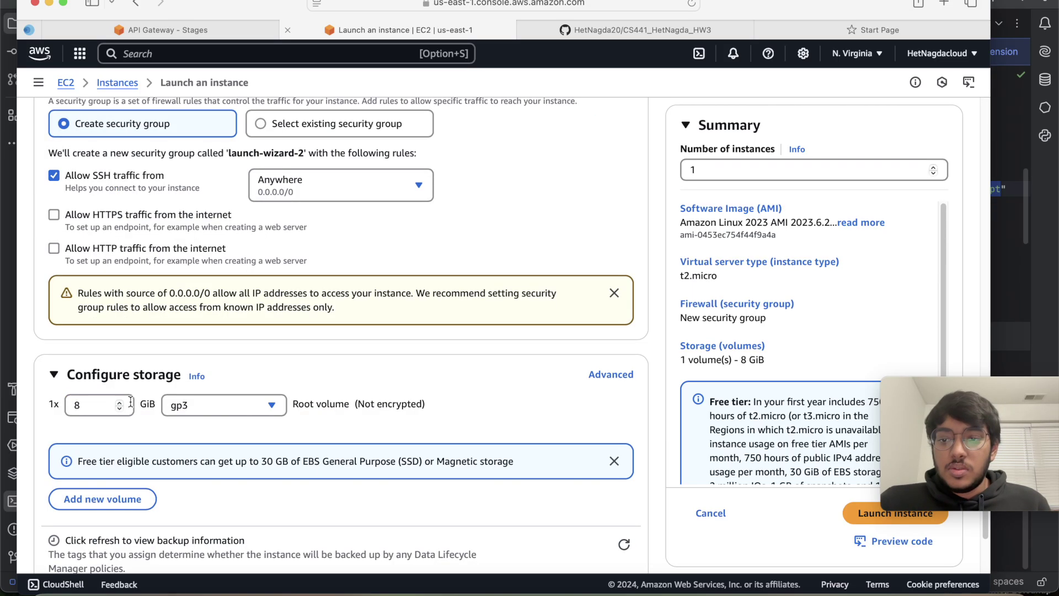
scroll(35, 342, up, 4)
scroll(136, 410, down, 7)
click(73, 318)
text(20)
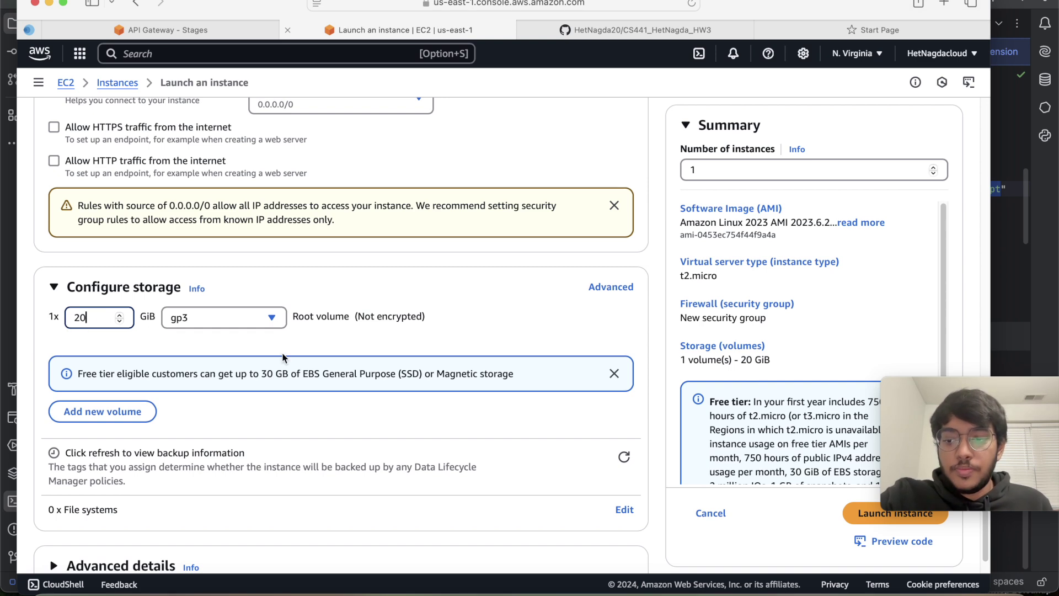
scroll(364, 369, down, 1)
scroll(237, 441, up, 8)
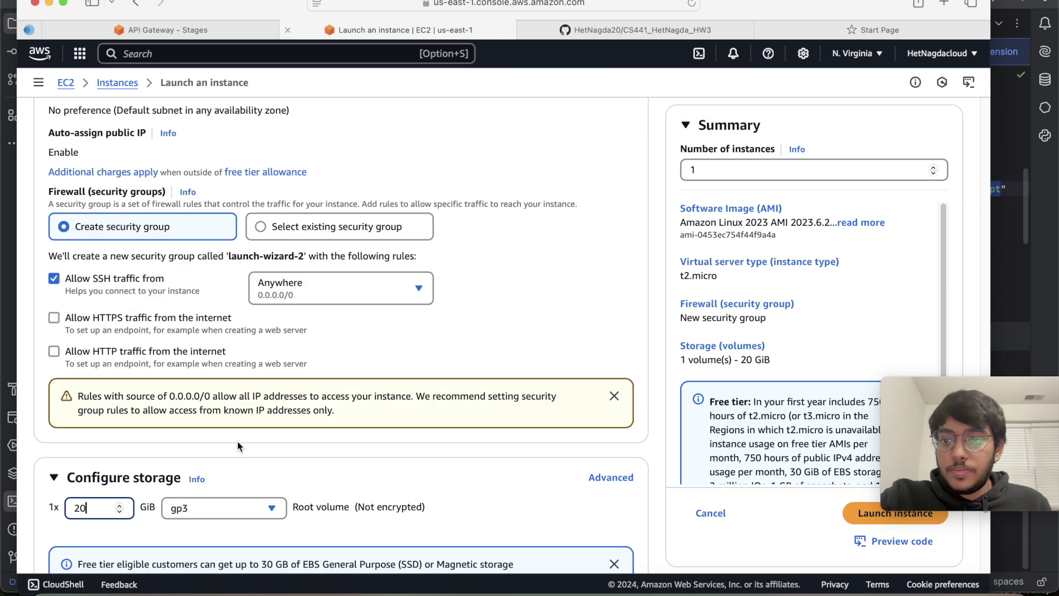
Examine the required key pair setting and the key pairs offered for the new instance, without choosing one.
scroll(217, 392, up, 5)
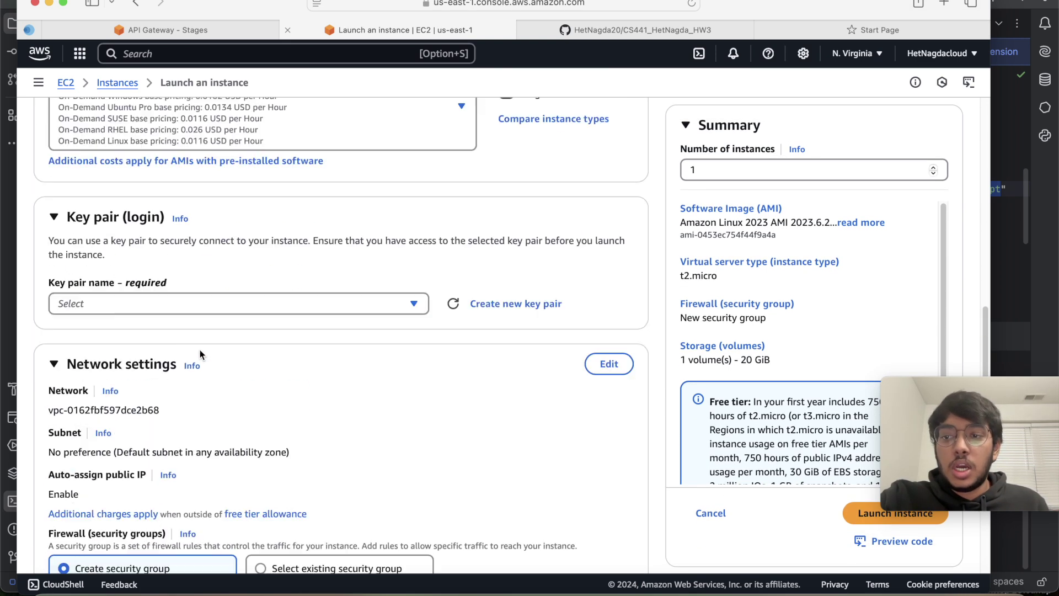
drag(49, 282, 173, 283)
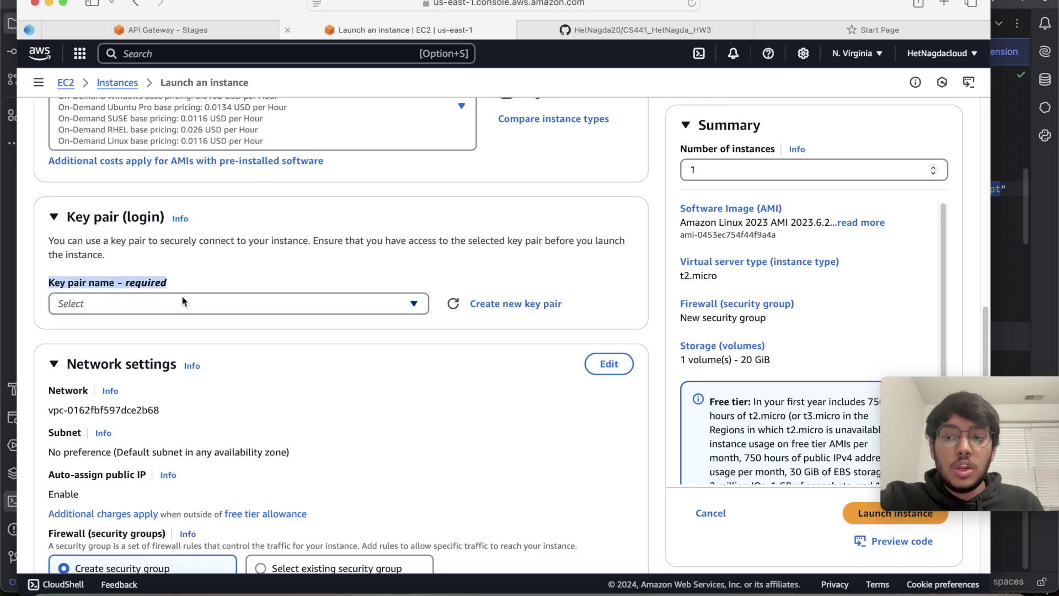
click(182, 297)
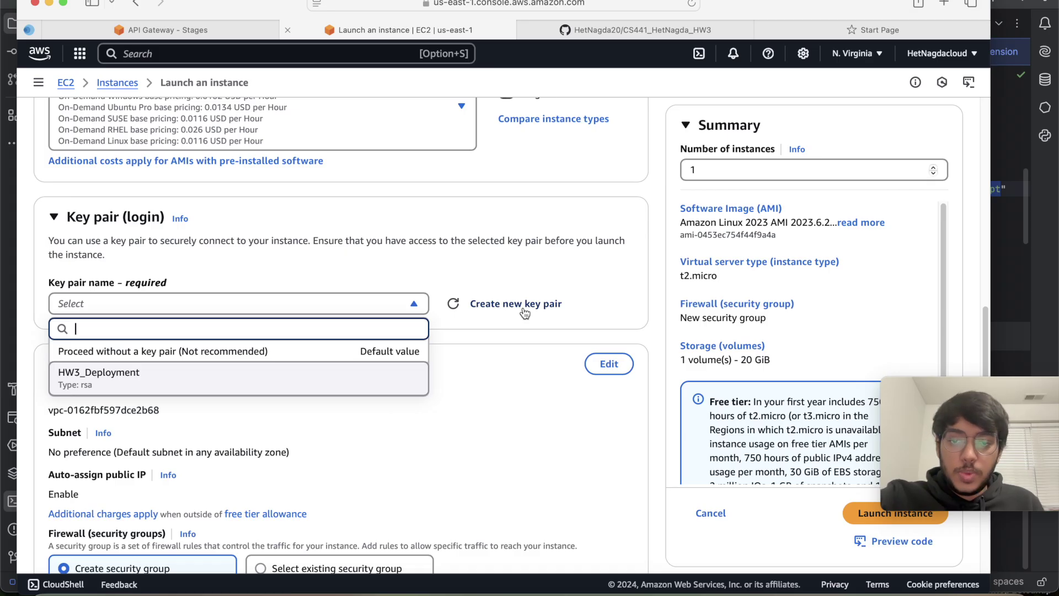
click(541, 452)
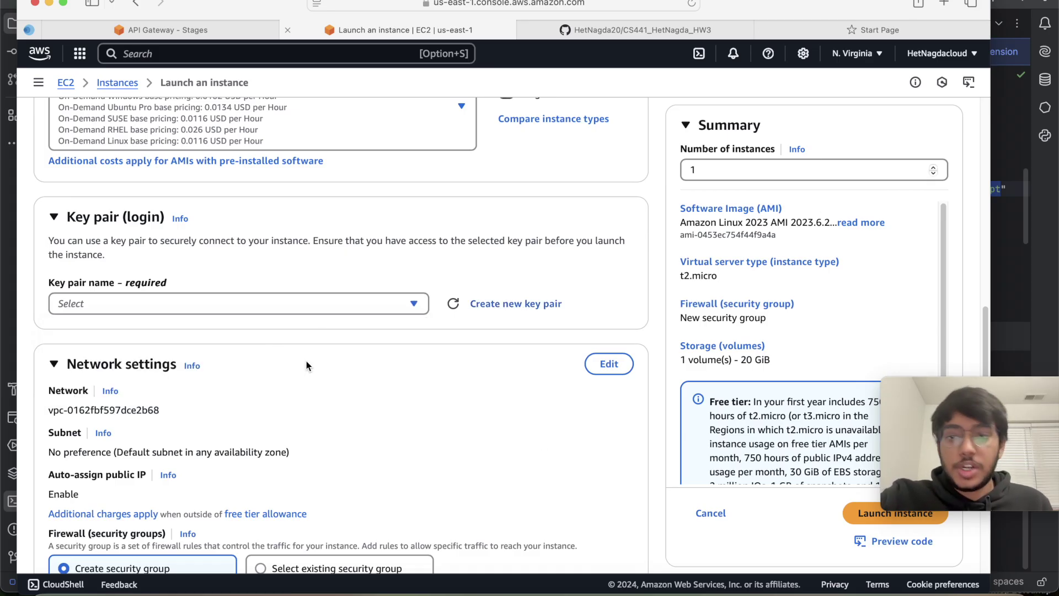
Leave the launch form for the Instances list, start the existing Test_For HW3 instance, and refresh the list.
scroll(334, 347, up, 7)
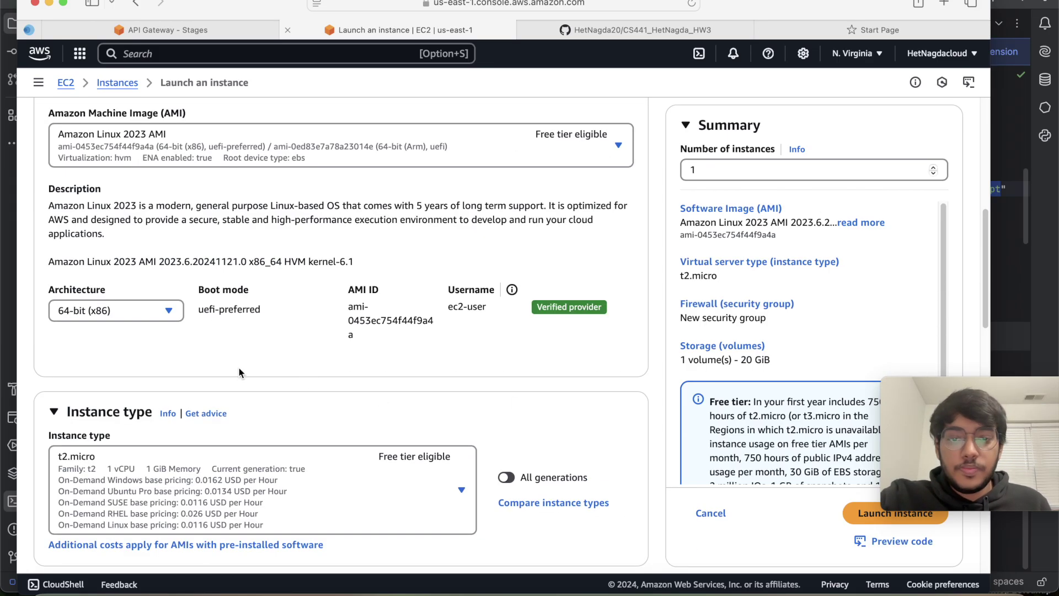
scroll(307, 389, up, 8)
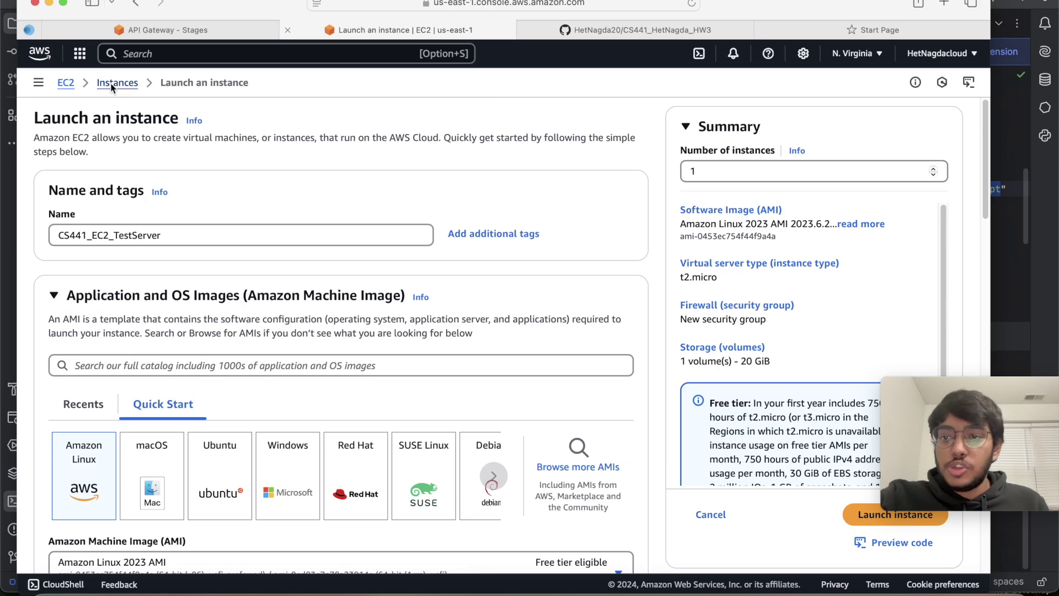
click(112, 88)
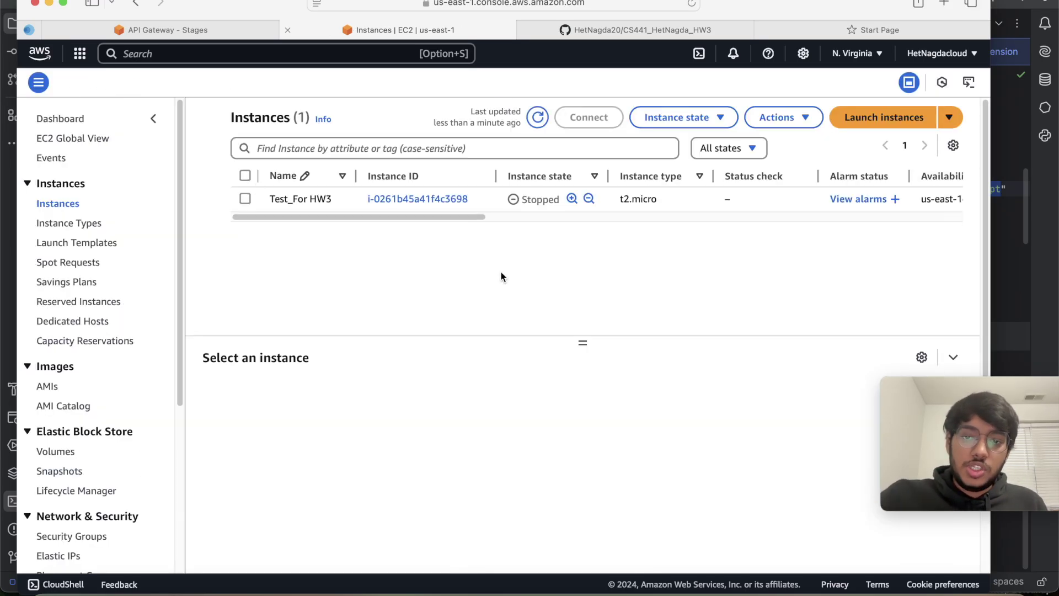
click(245, 198)
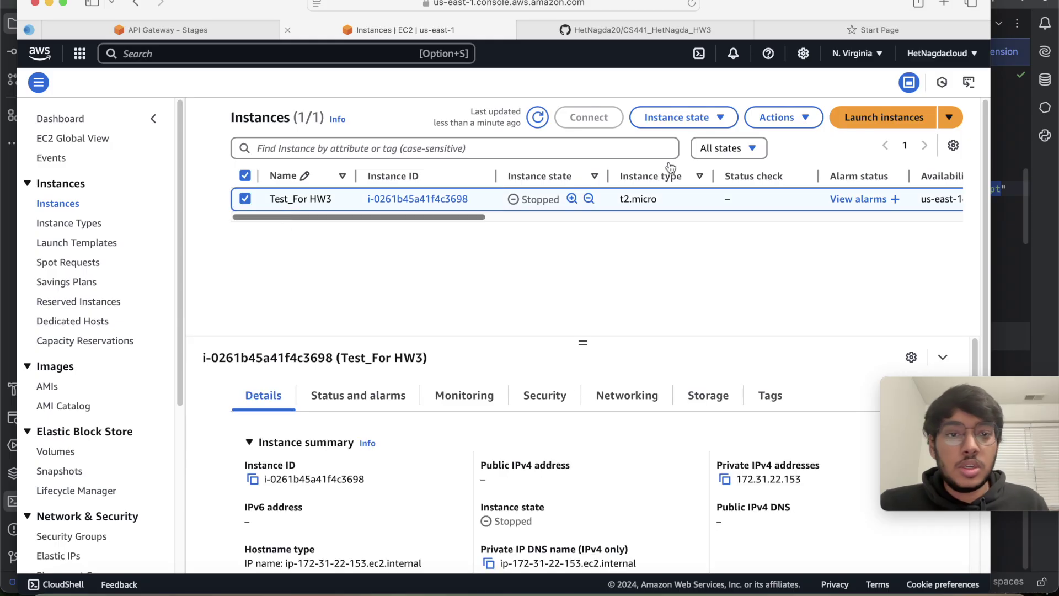
click(709, 117)
click(708, 255)
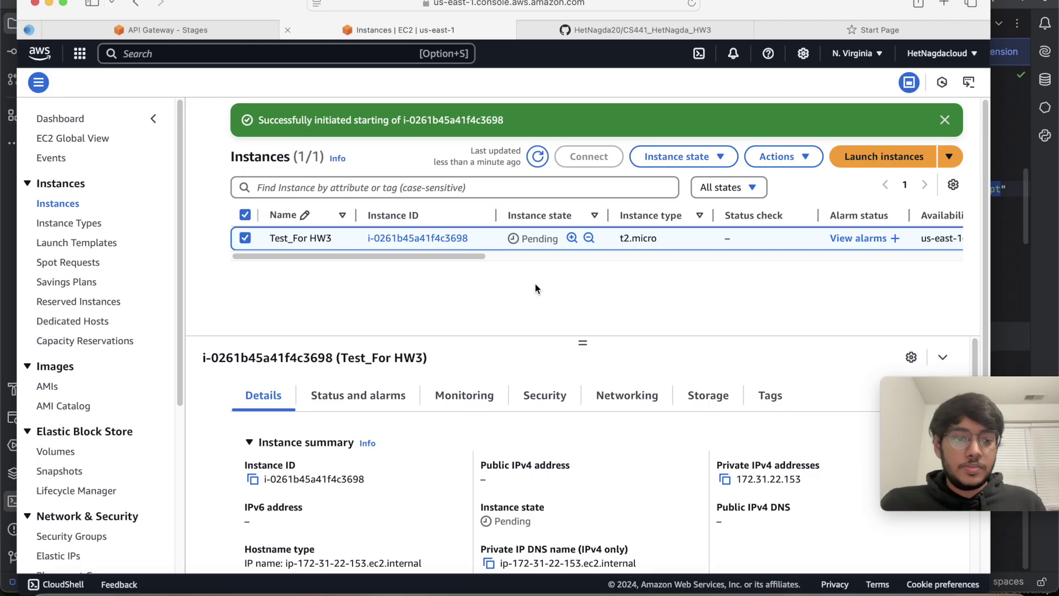
click(538, 158)
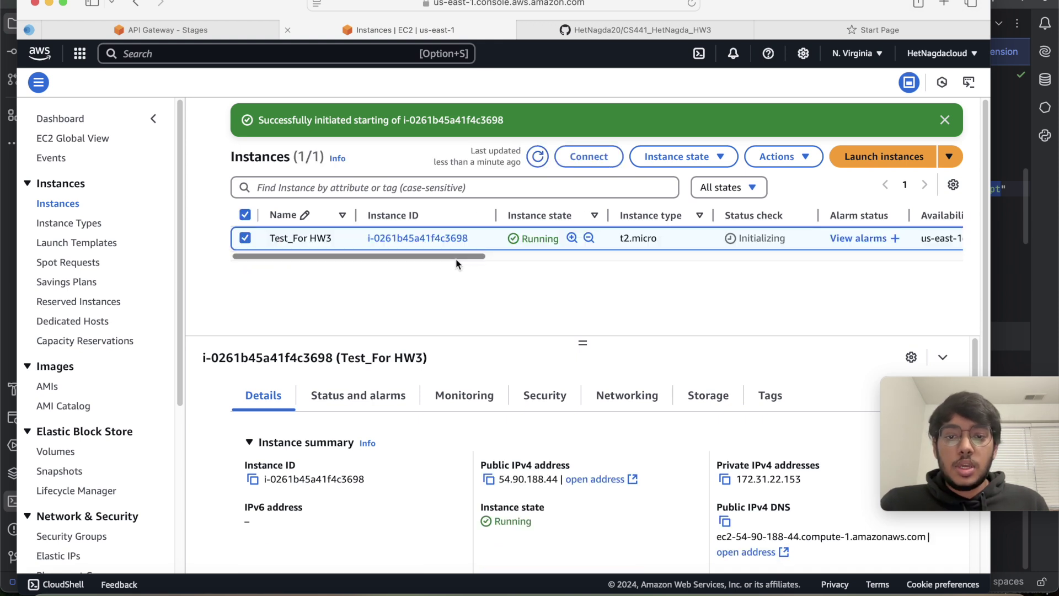
Copy the public IPv4 address of the Test_For HW3 instance from the instances table.
drag(466, 257, 651, 264)
double_click(653, 238)
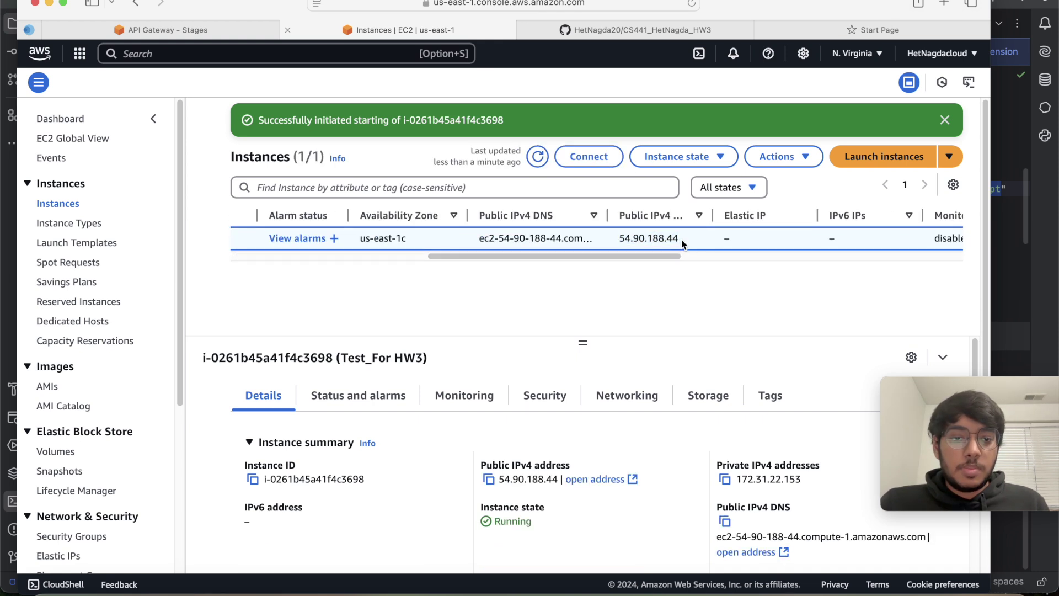
triple_click(653, 239)
double_click(624, 238)
key(super+c)
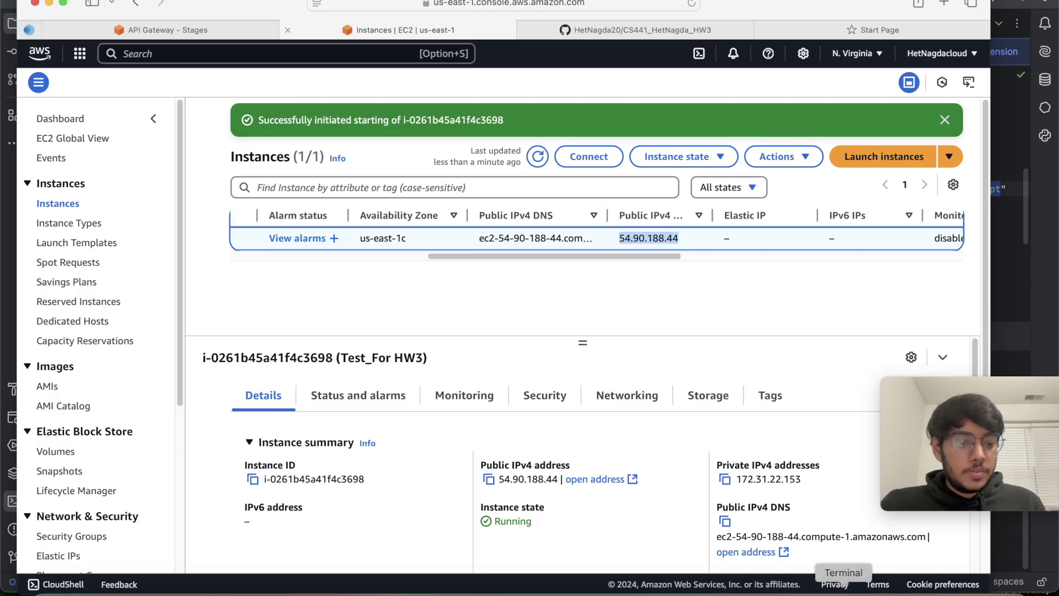
Switch to Terminal, return its window from full screen, and open a second shell window placed clear of the first.
click(804, 591)
click(362, 288)
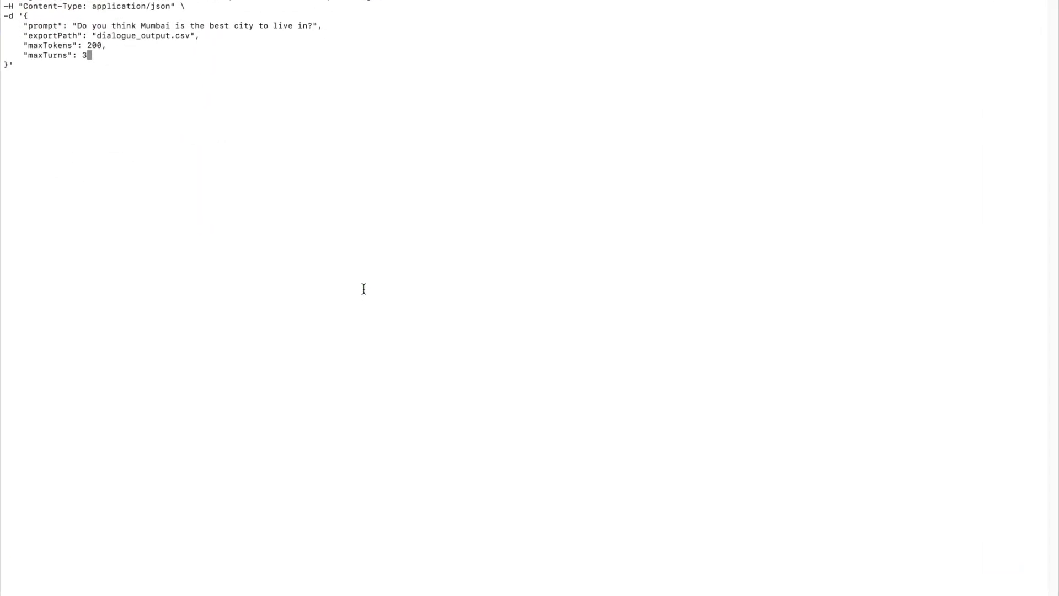
key(ctrl+super+f)
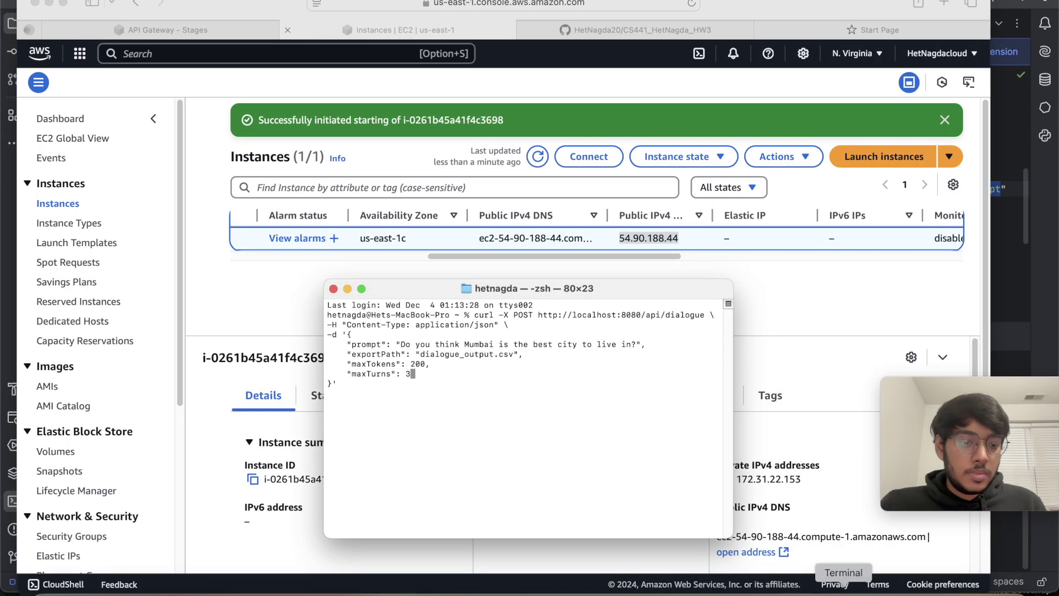
right_click(844, 587)
click(869, 444)
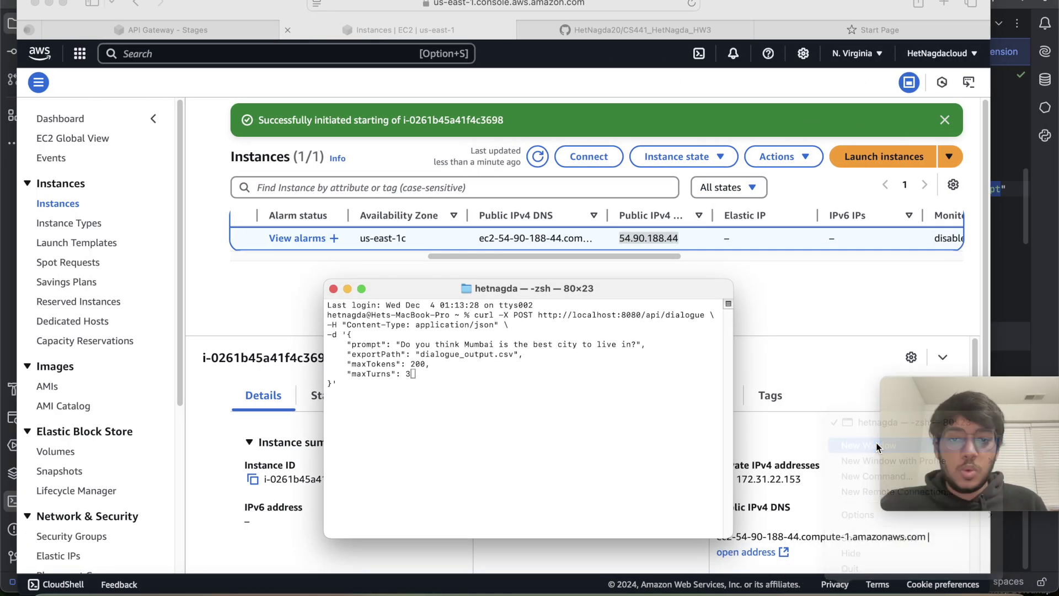
drag(524, 312, 372, 156)
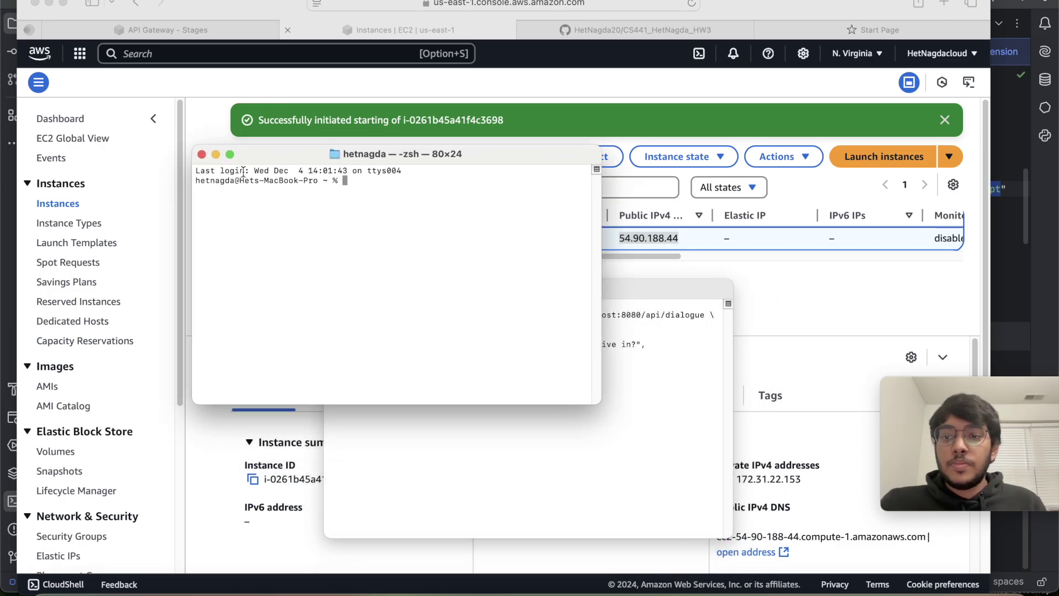
key(Up)
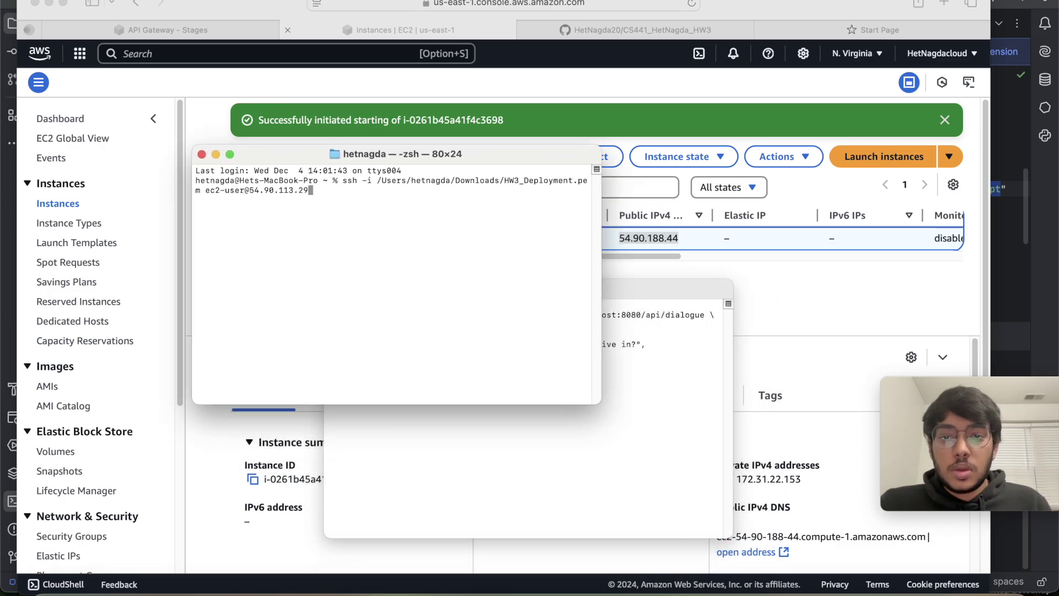
key(BackSpace)
key(BackSpace)
key(BackSpace)
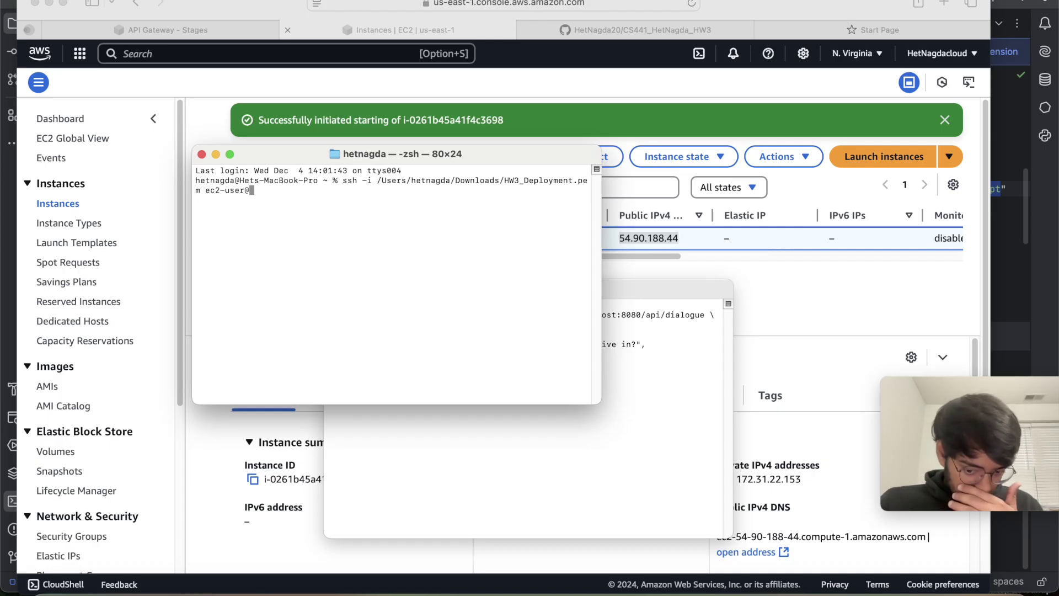
key(super+v)
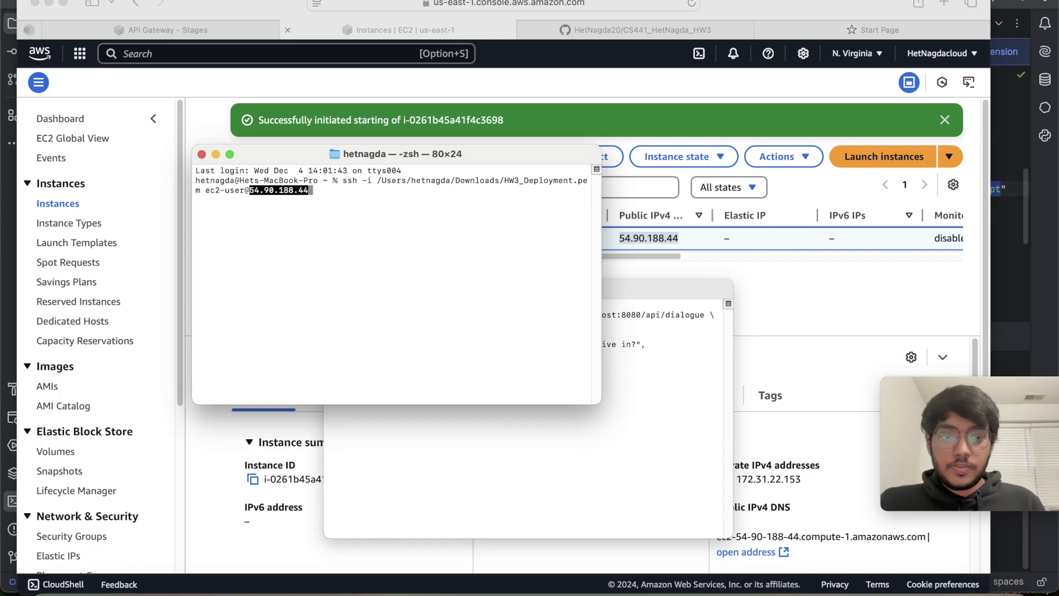
key(Return)
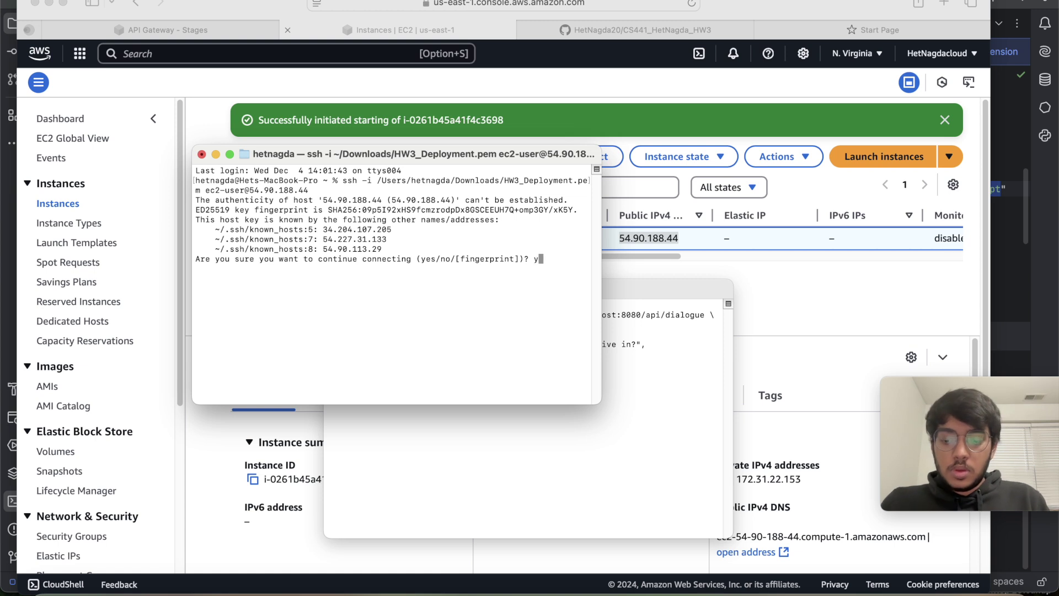
key(Return)
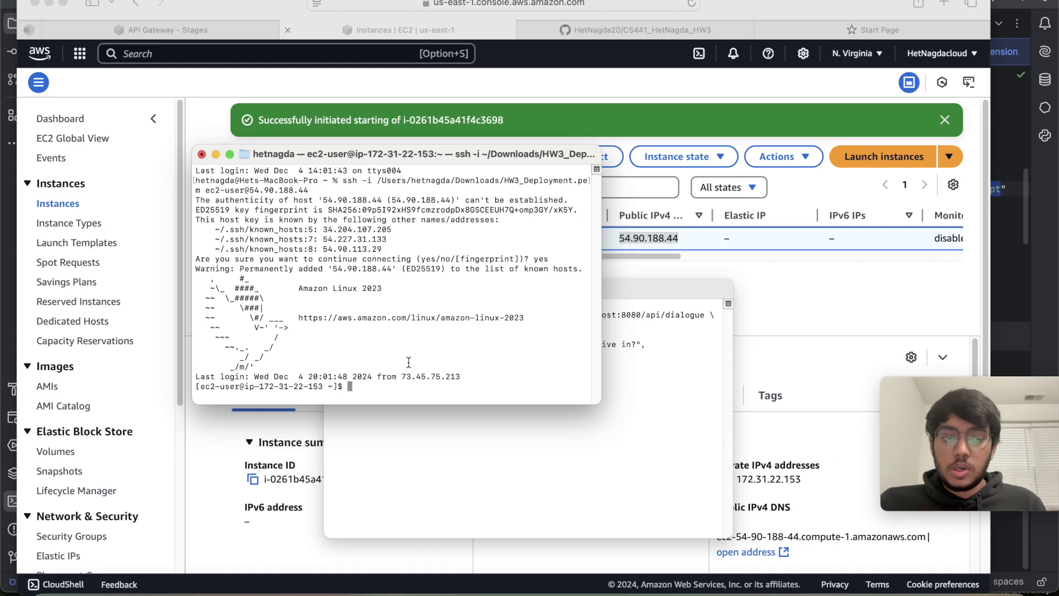
Check the Java version installed on the EC2 instance with java -version.
text(java )
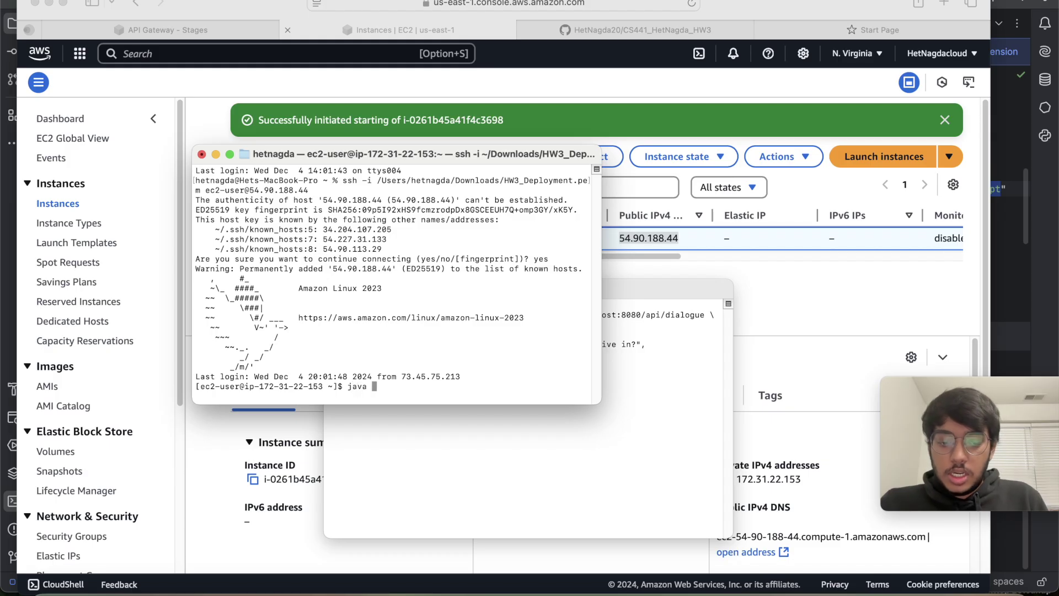
text(-version)
key(Return)
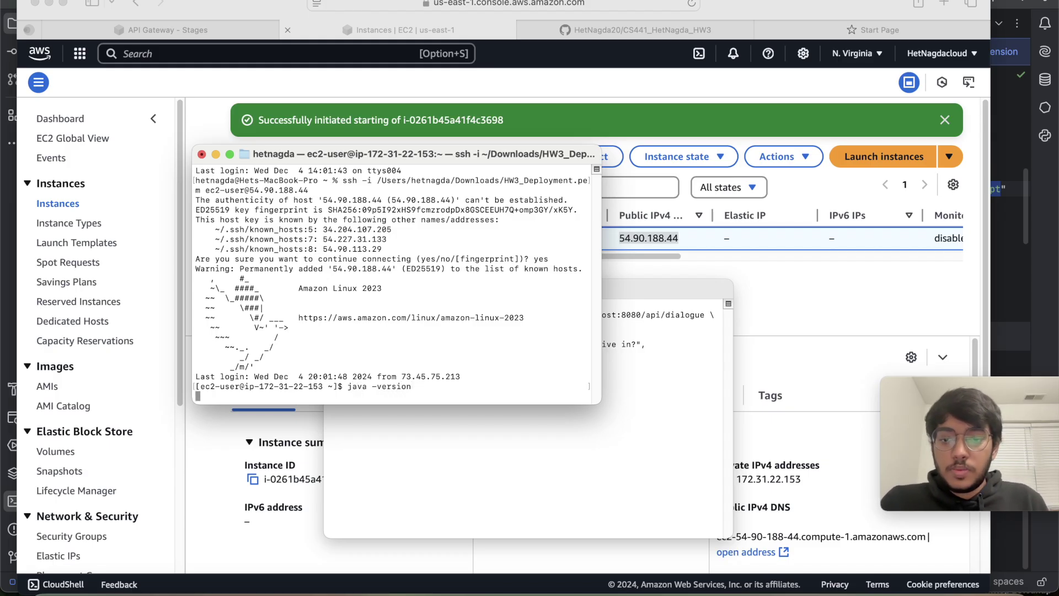
drag(283, 365, 307, 368)
click(388, 395)
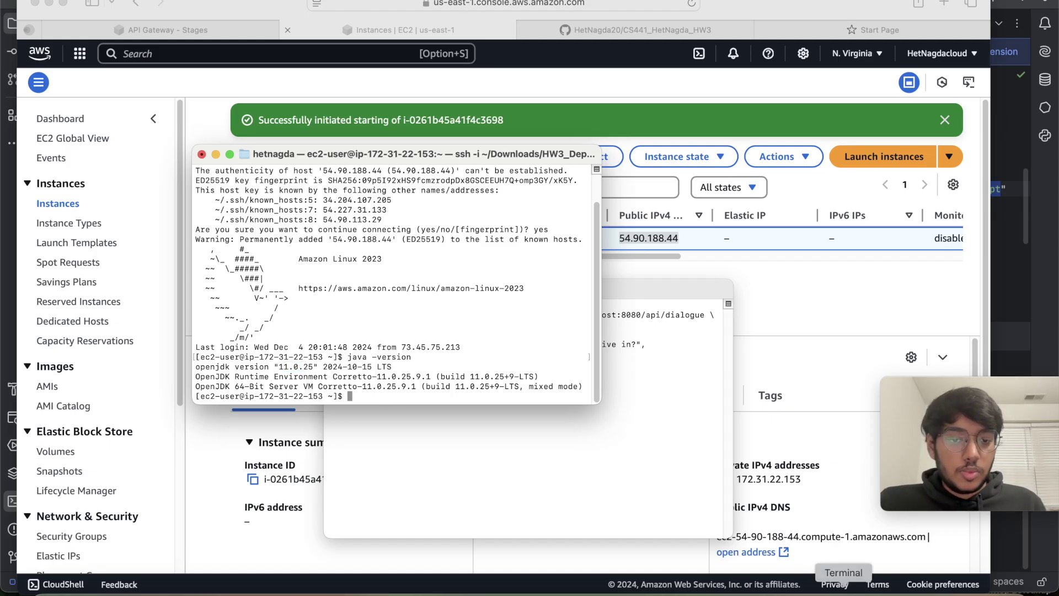
Bring the local zsh window forward, switch to Microsoft Word, and replace the host in the scp command with 54.90.188.44.
right_click(844, 591)
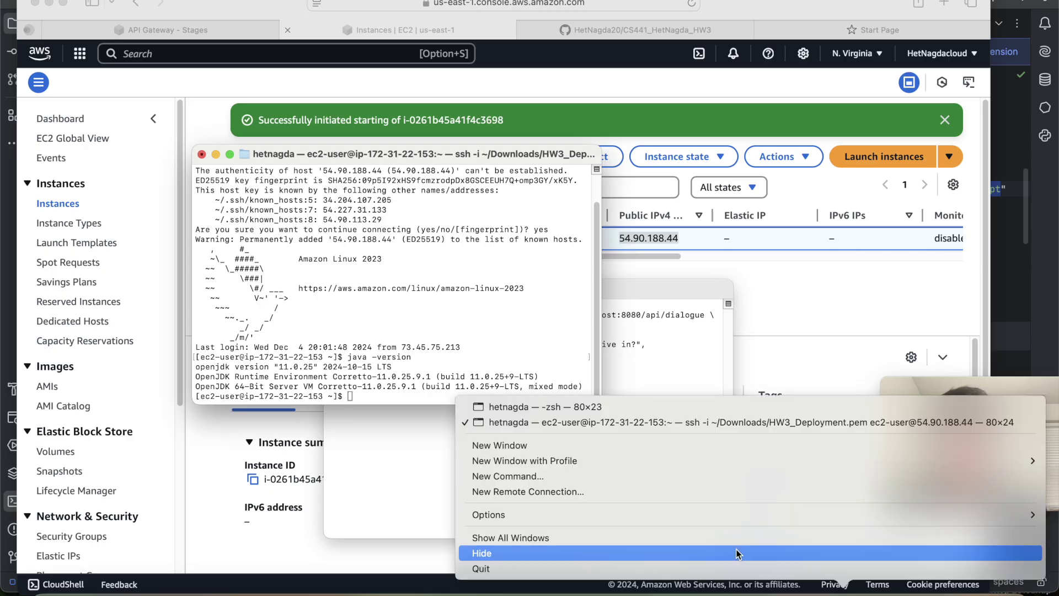
click(598, 409)
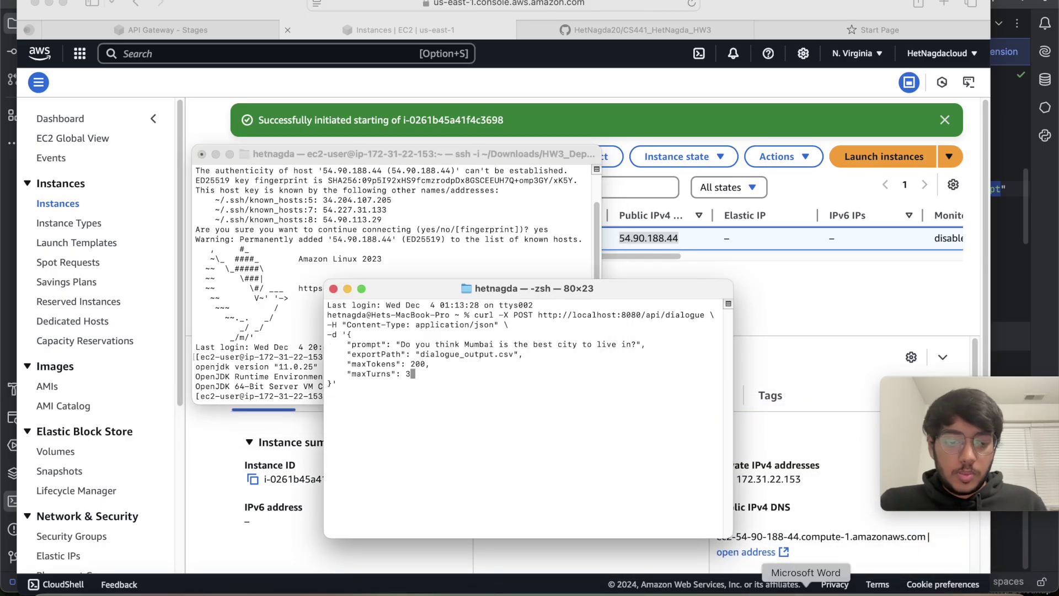
click(733, 590)
drag(342, 219, 423, 238)
click(465, 260)
drag(556, 244, 609, 243)
key(super+v)
click(532, 276)
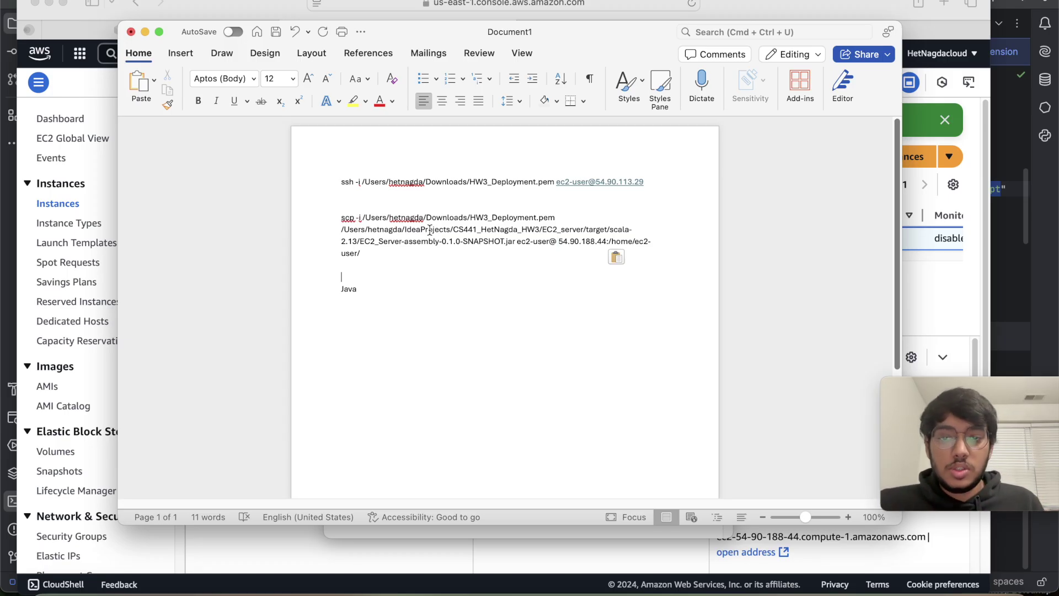
Highlight the scp command's key file, server jar path and EC2 destination, and minimize the document to return to Terminal.
drag(360, 216, 557, 218)
drag(351, 230, 472, 250)
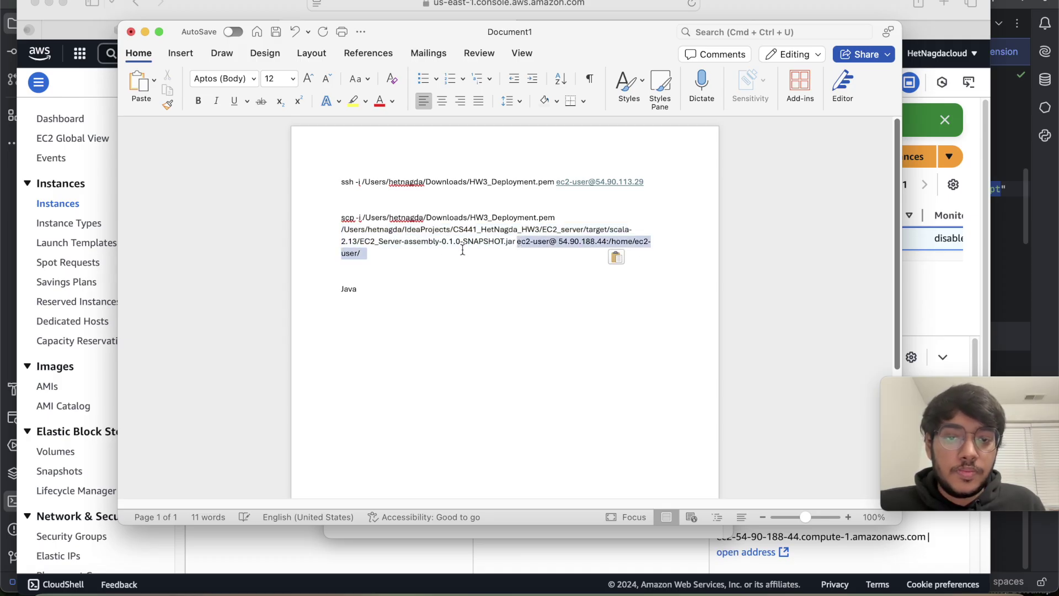
drag(386, 251, 337, 225)
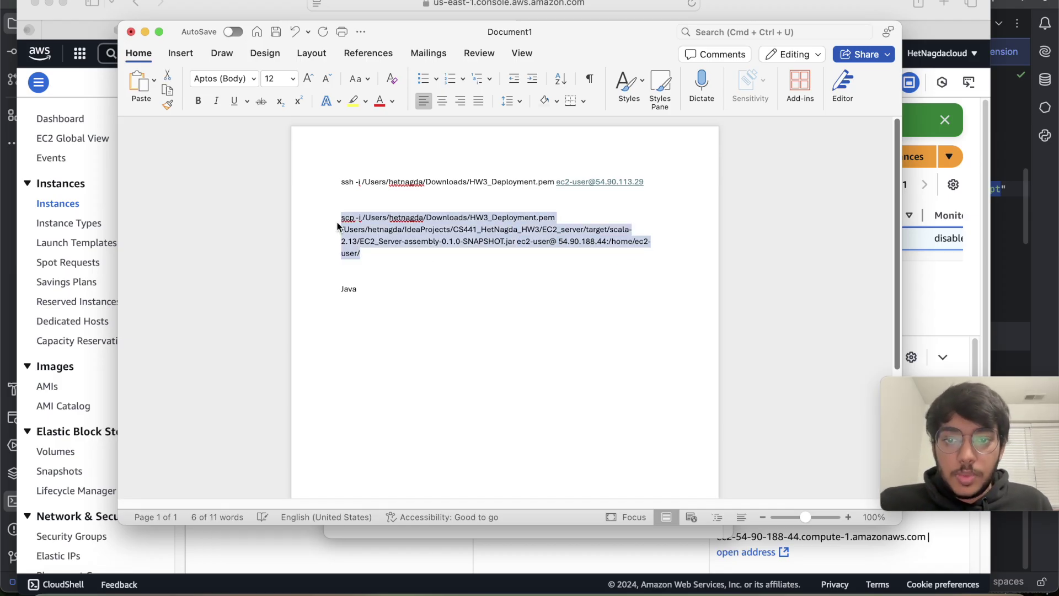
click(488, 306)
click(145, 32)
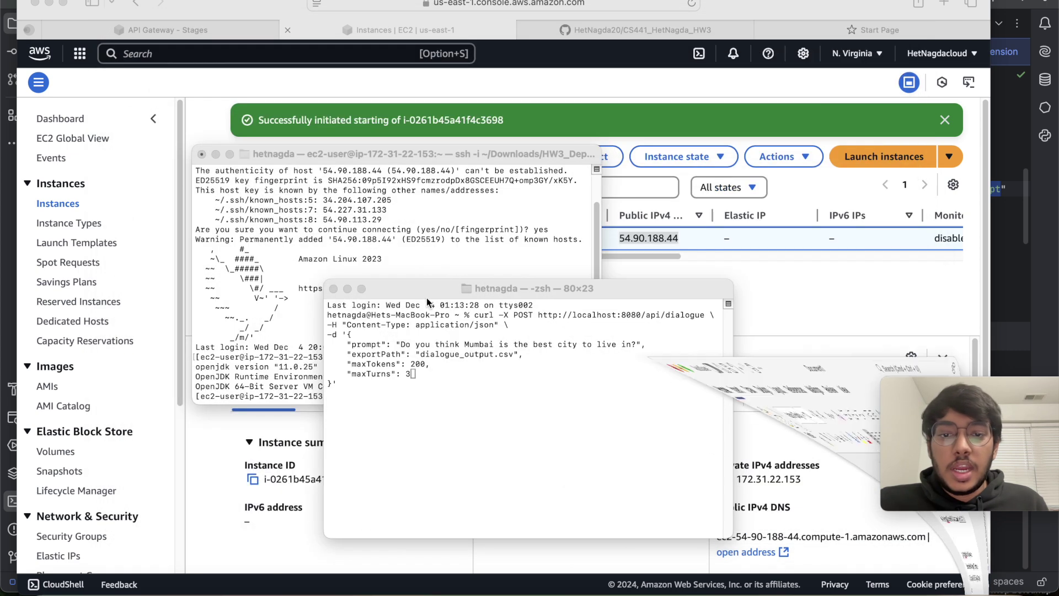
click(531, 406)
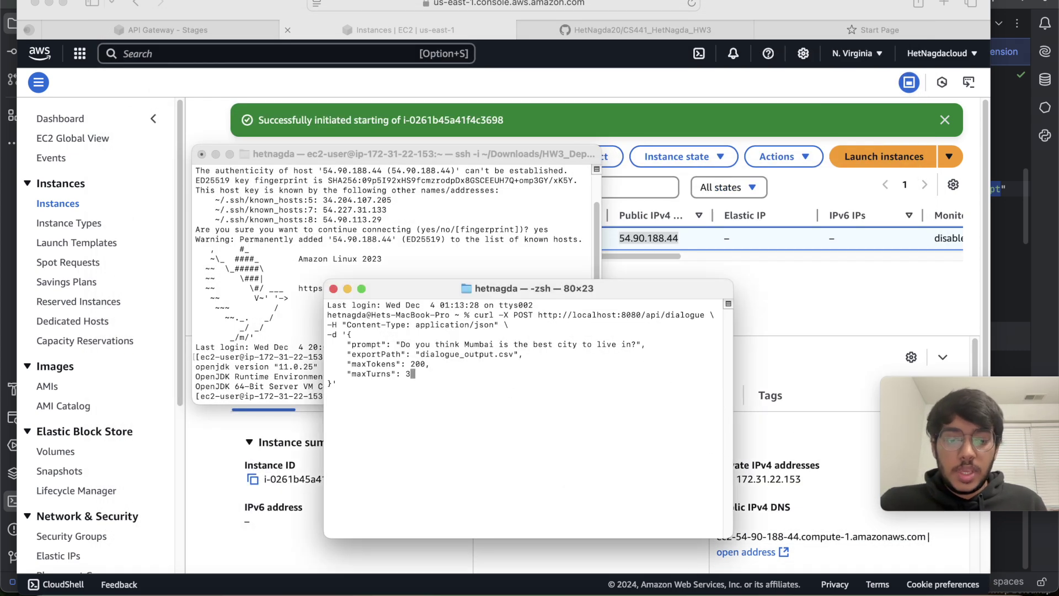
List the files in the EC2 user's home directory in the SSH session.
click(313, 270)
text(ls)
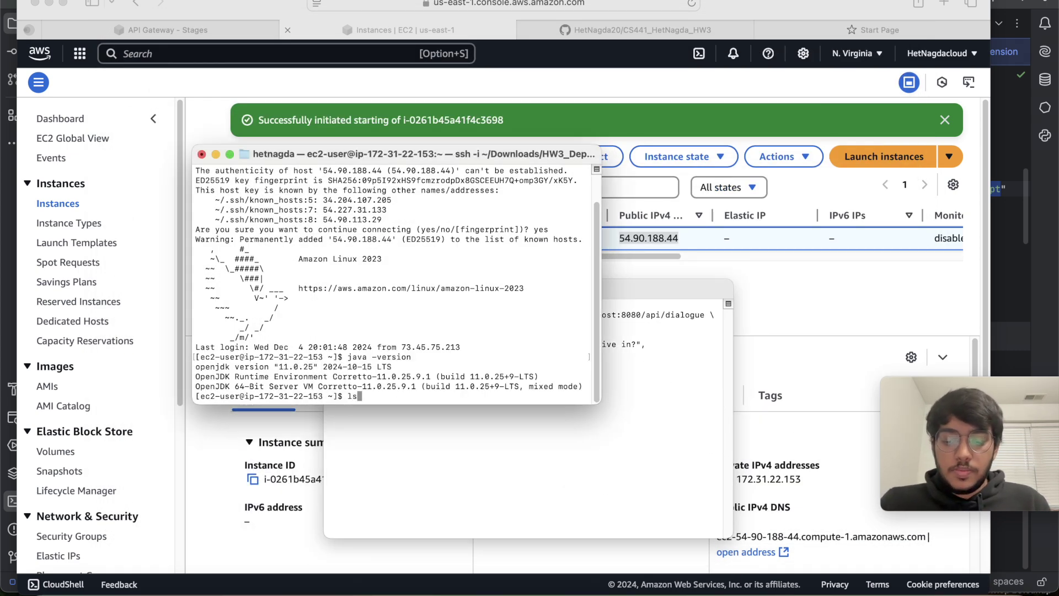
key(Return)
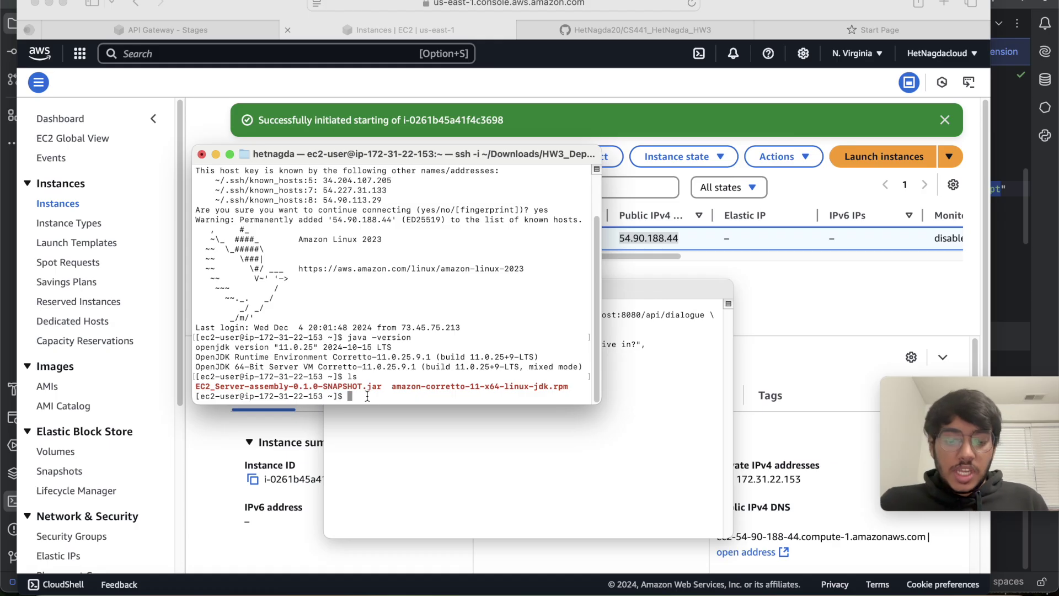
Start the server on the EC2 instance with java -jar /home/ec2-user/EC2_Server-assembly-0.1.0-SNAPSHOT.jar.
key(Up)
key(Up)
key(Up)
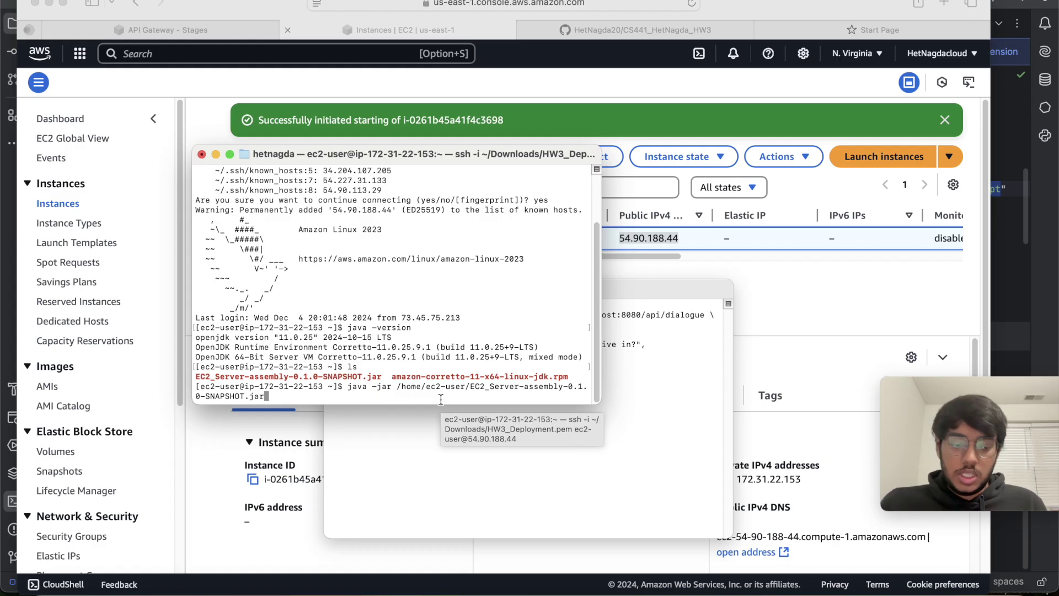
key(Return)
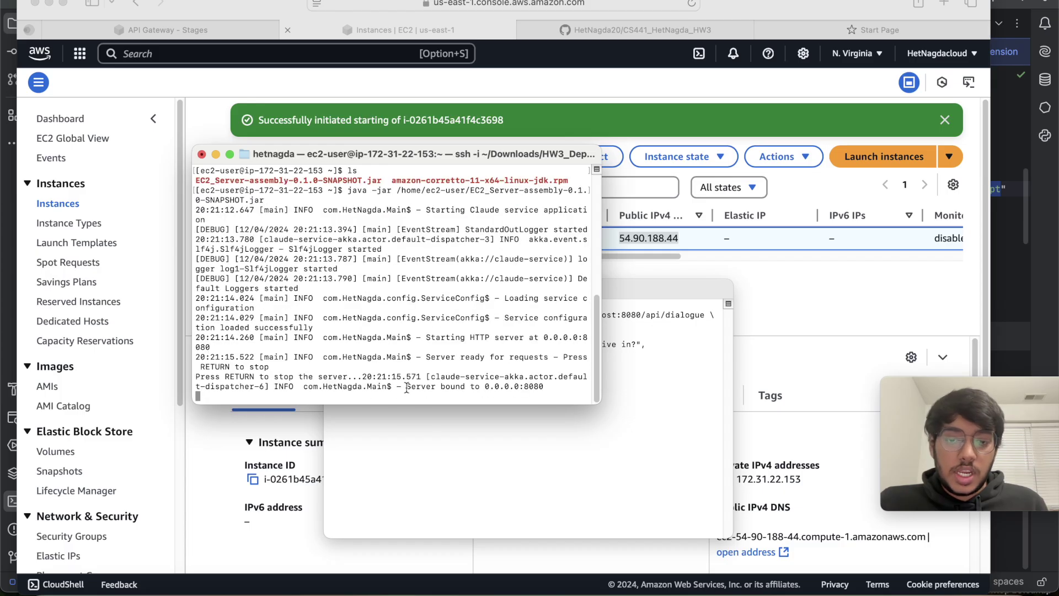
Enlarge the SSH session window so the server log lines fit, and minimize the local zsh window.
drag(639, 412, 771, 434)
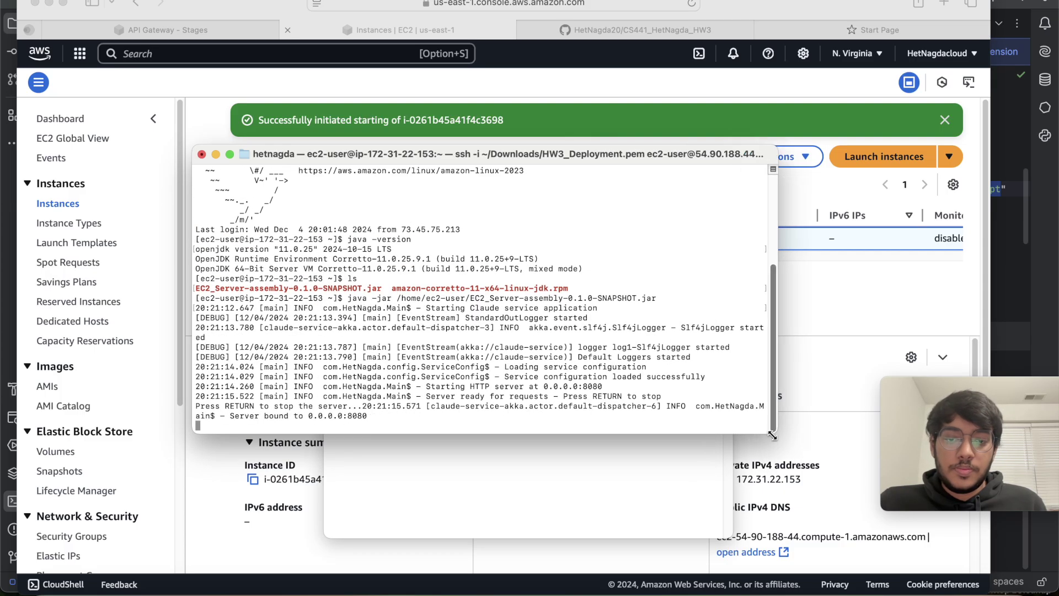
click(508, 490)
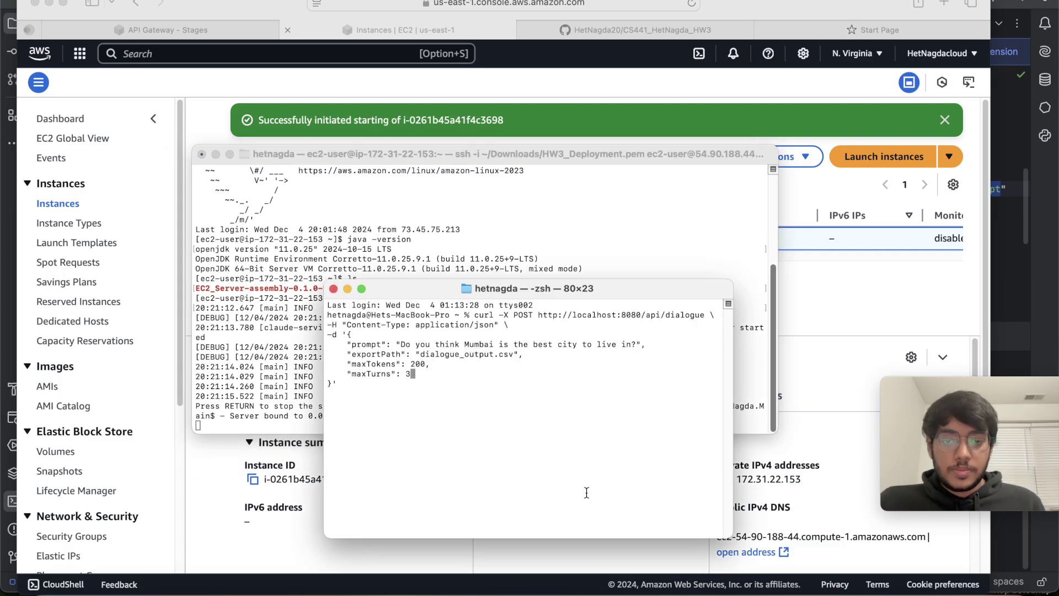
click(347, 289)
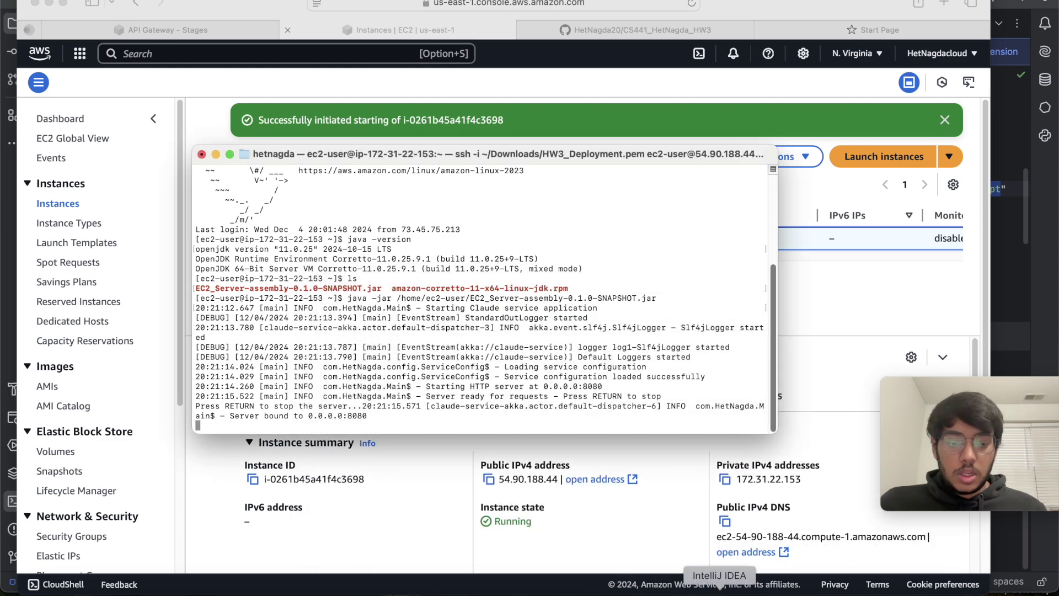
Switch to IntelliJ IDEA and open application.conf from the resources folder of the Local_Conversational_Agent project.
click(719, 589)
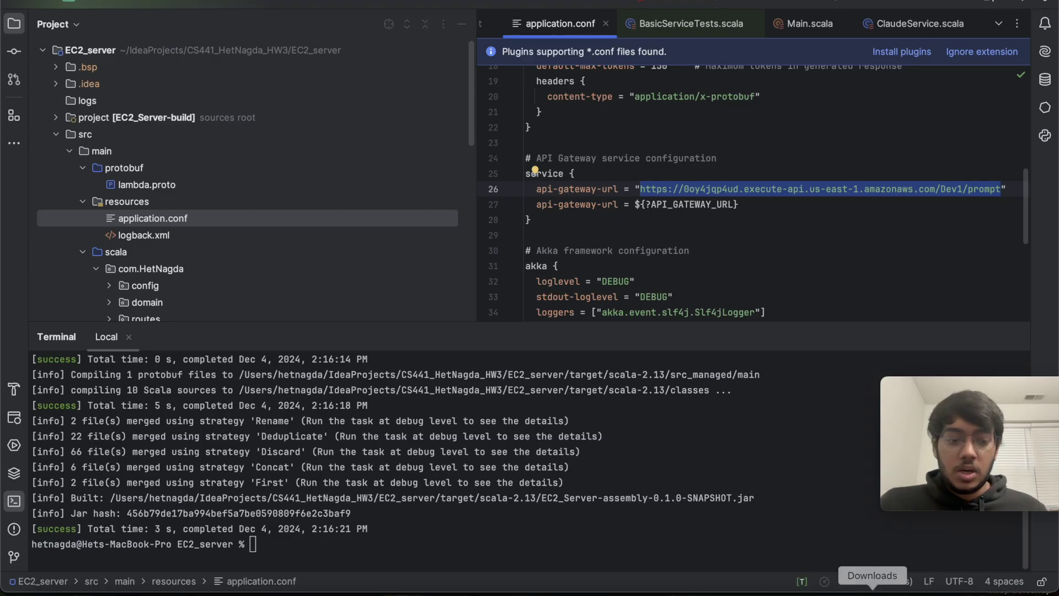
click(906, 592)
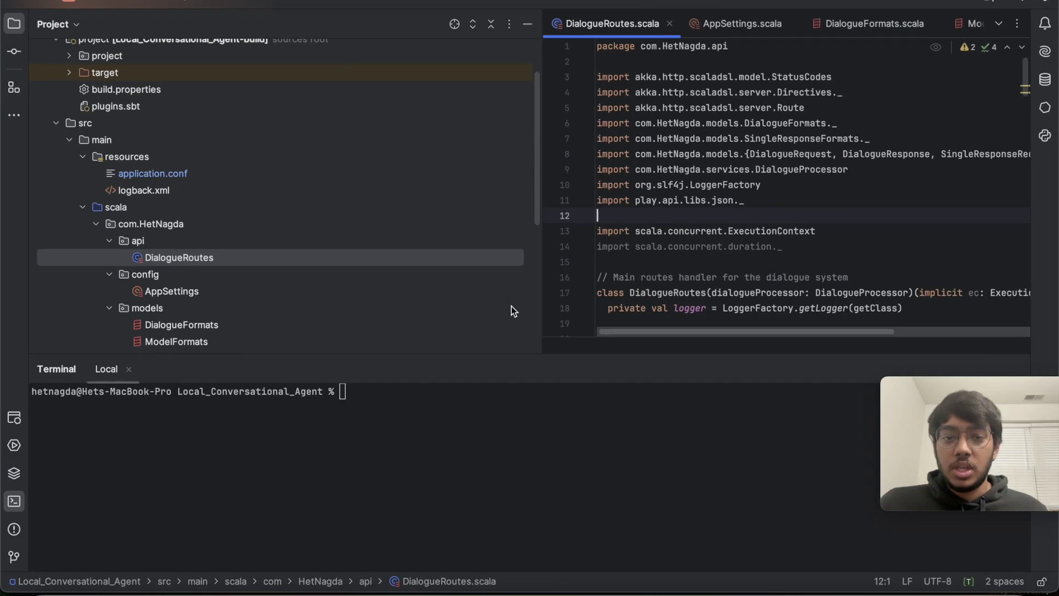
click(416, 437)
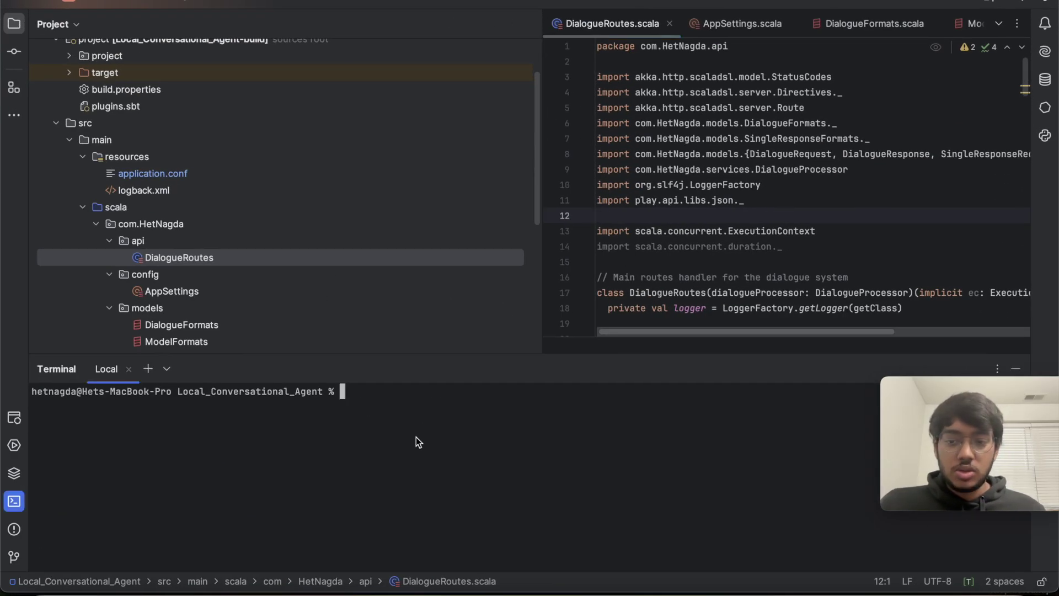
double_click(146, 174)
Set the service host in application.conf to 54.90.188.44, copied from the instance's public IPv4 address in the EC2 console.
drag(646, 89, 718, 90)
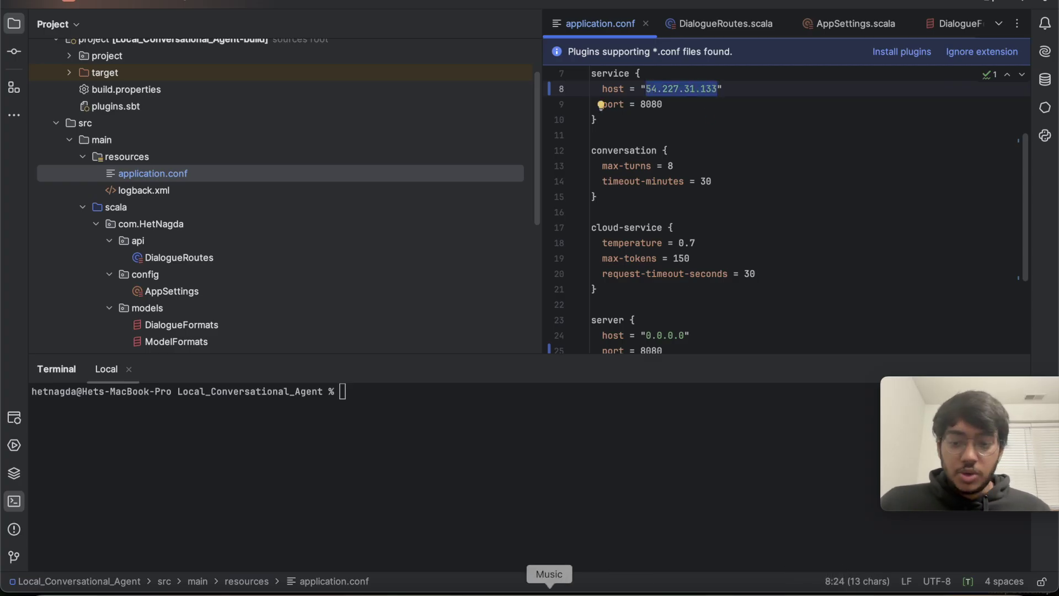
click(118, 580)
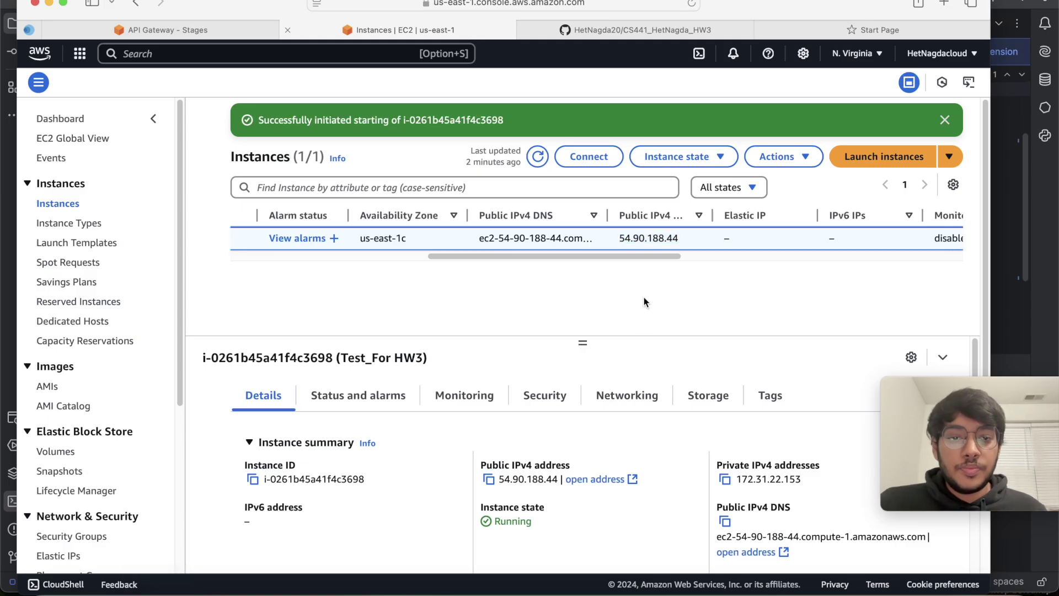
drag(618, 237, 680, 235)
key(super+c)
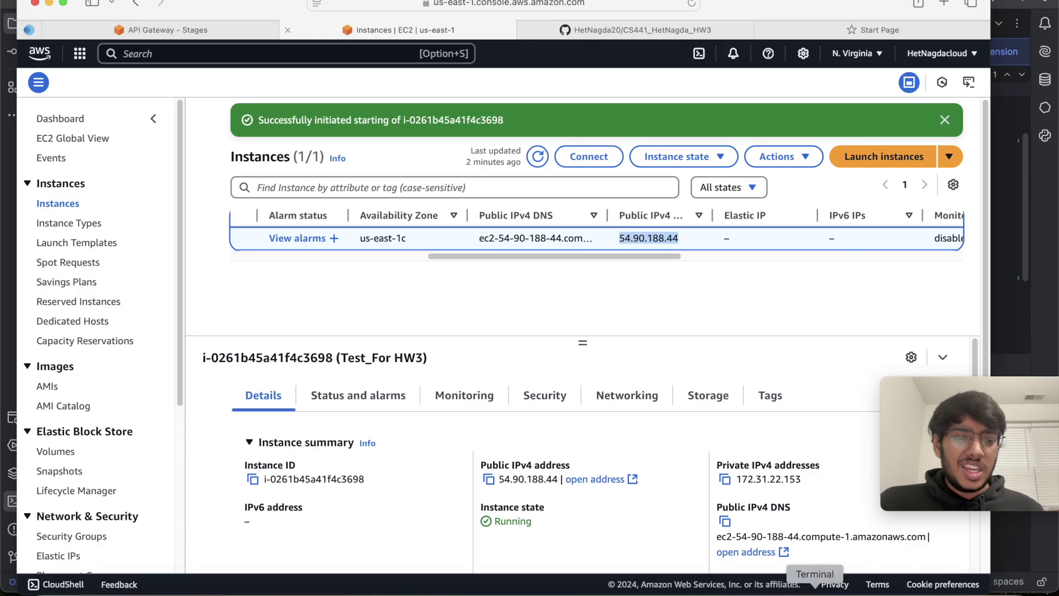
click(743, 588)
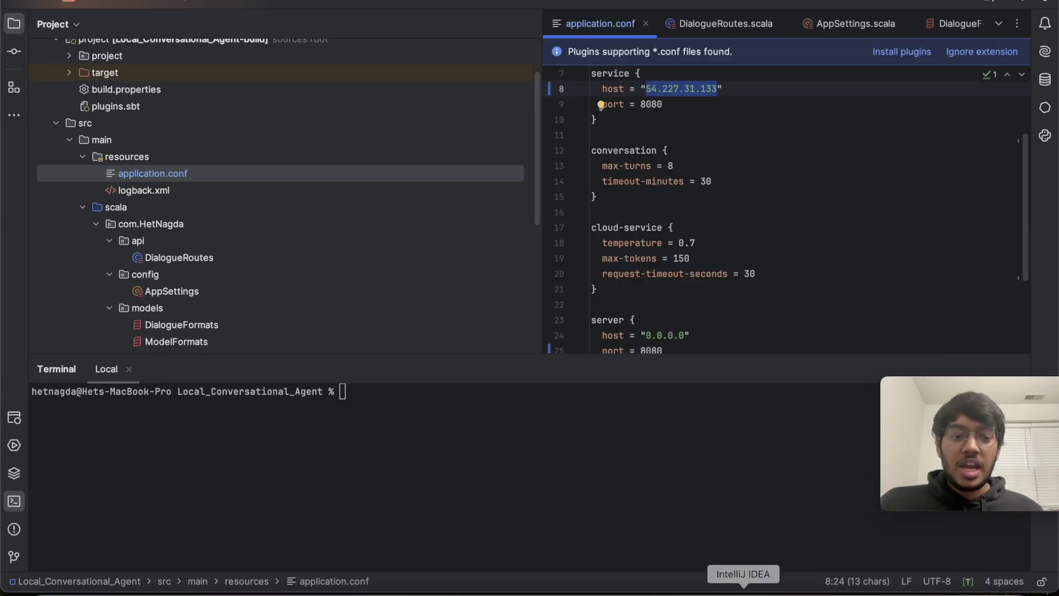
key(super+v)
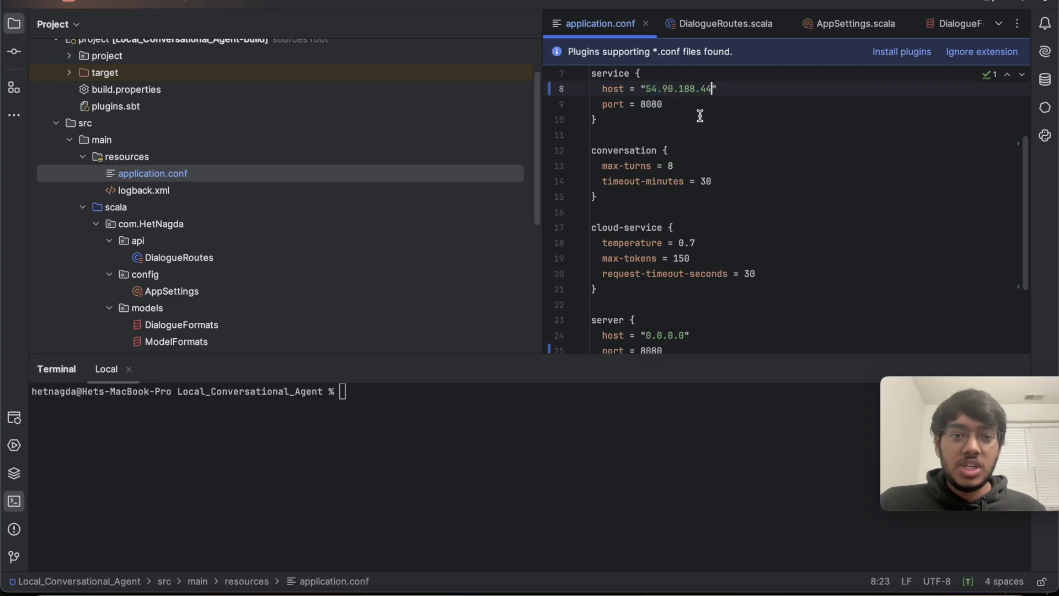
click(750, 146)
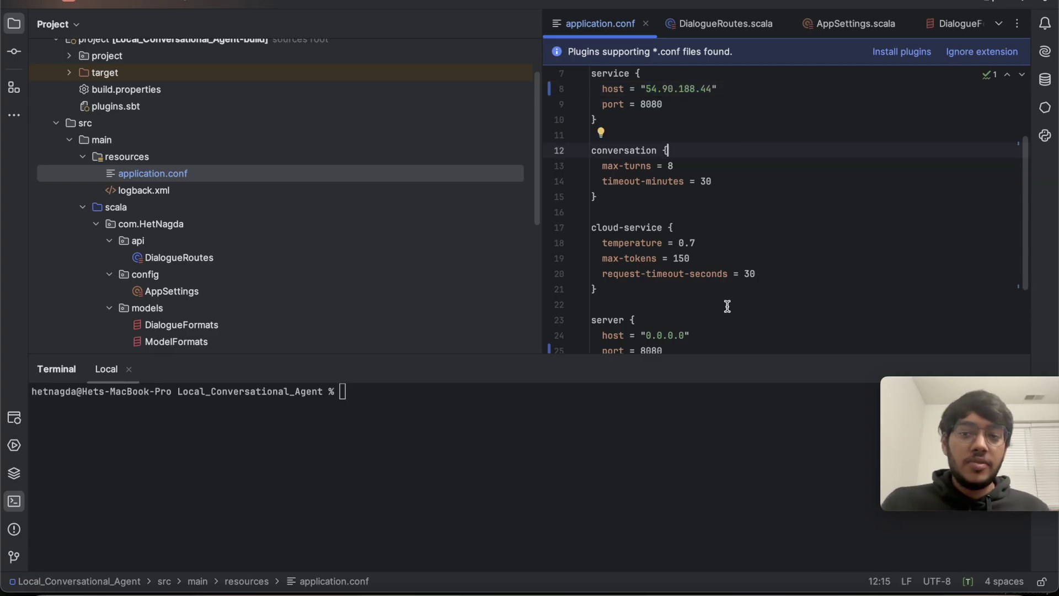
scroll(788, 245, down, 1)
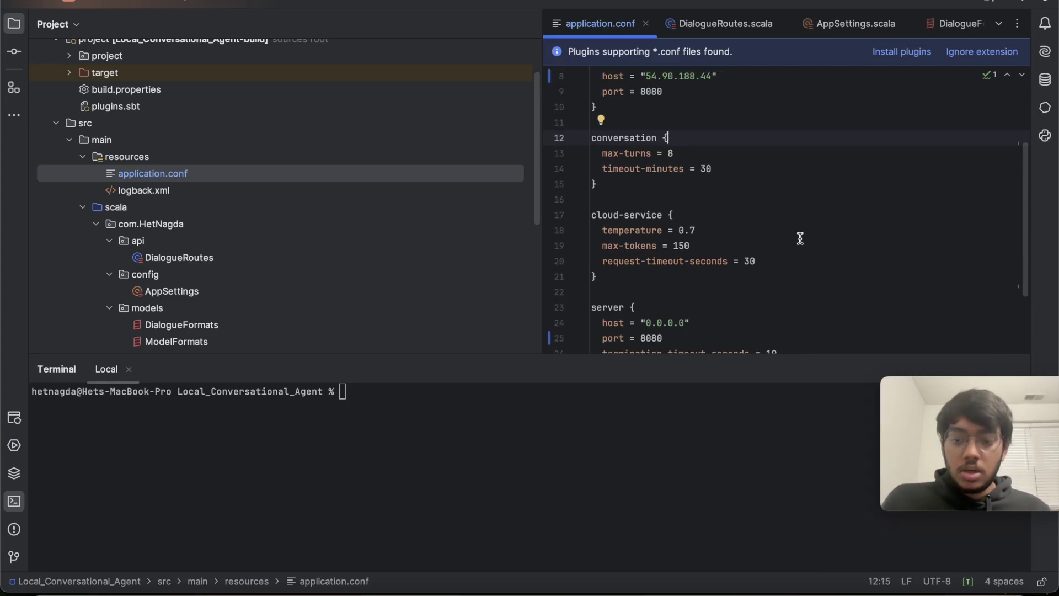
Build and start the local conversational agent with sbt clean compile run in the project terminal.
click(462, 512)
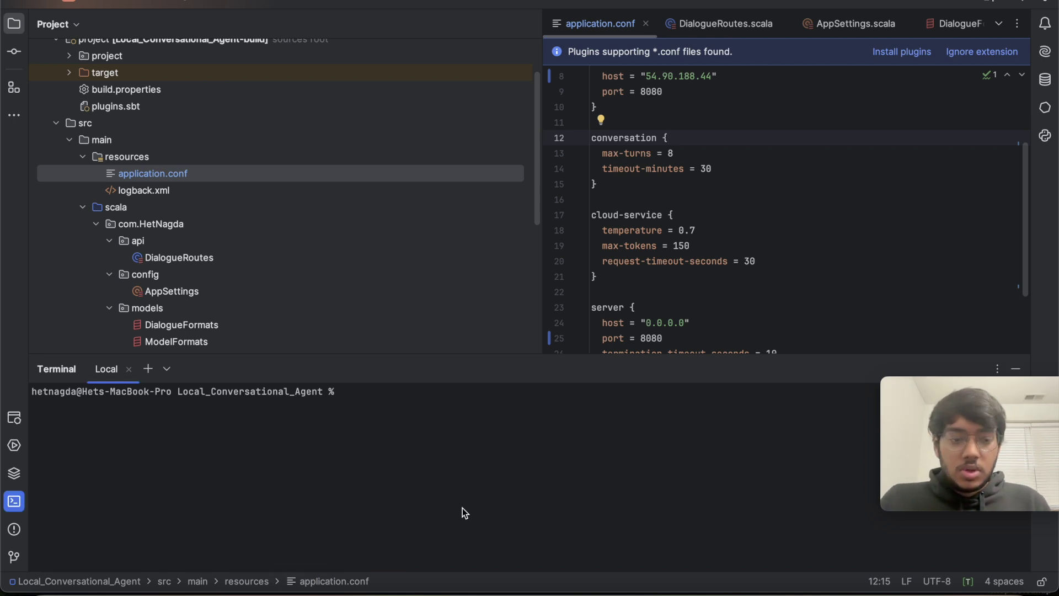
text(sbt clean compil)
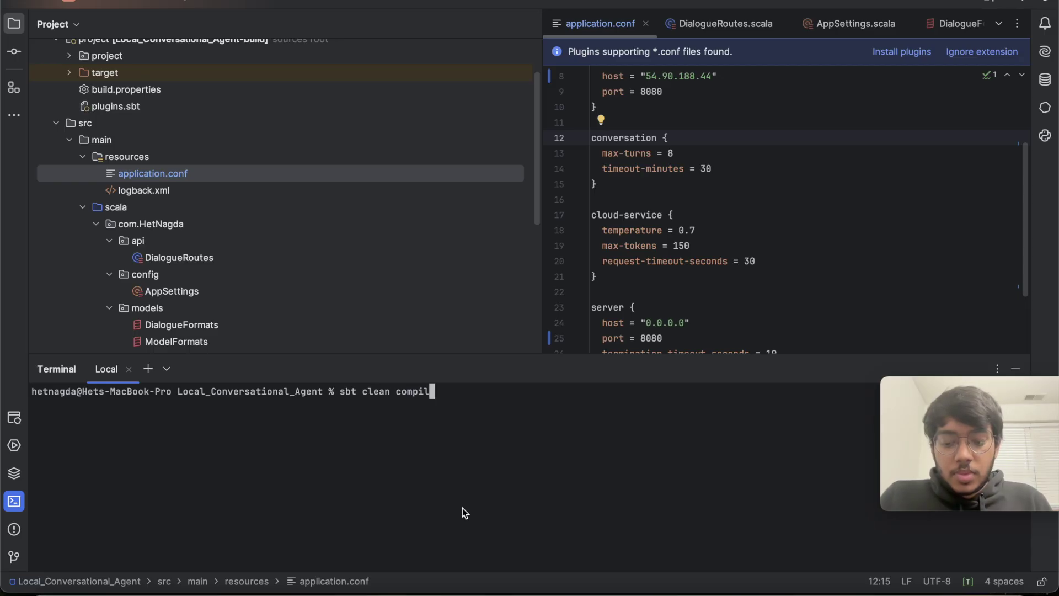
text(e run)
key(Return)
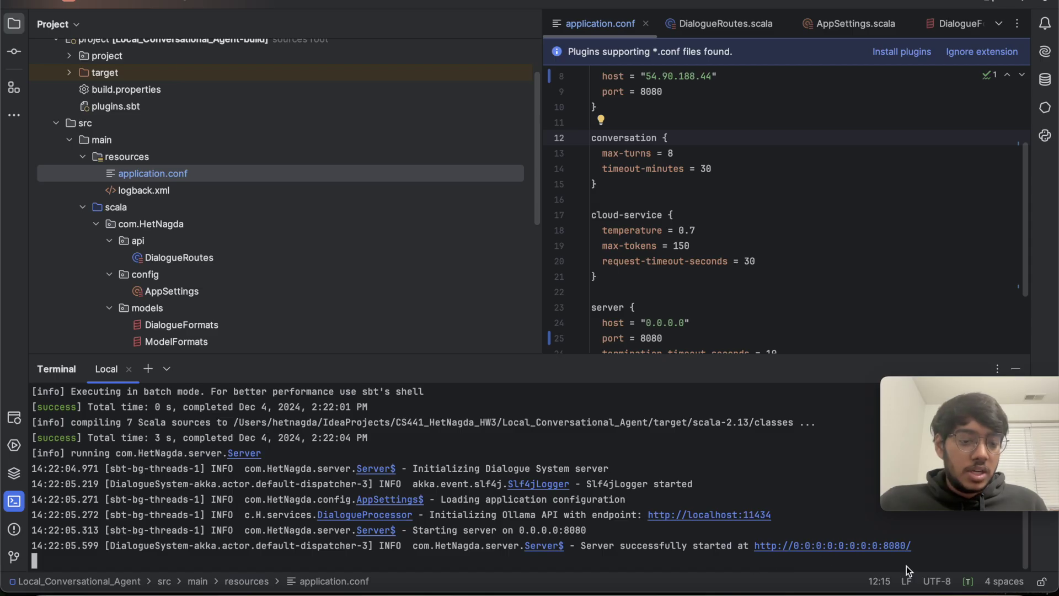
Switch to Terminal, restore the local zsh window with the curl request, and enlarge and reposition it over the SSH window.
click(815, 594)
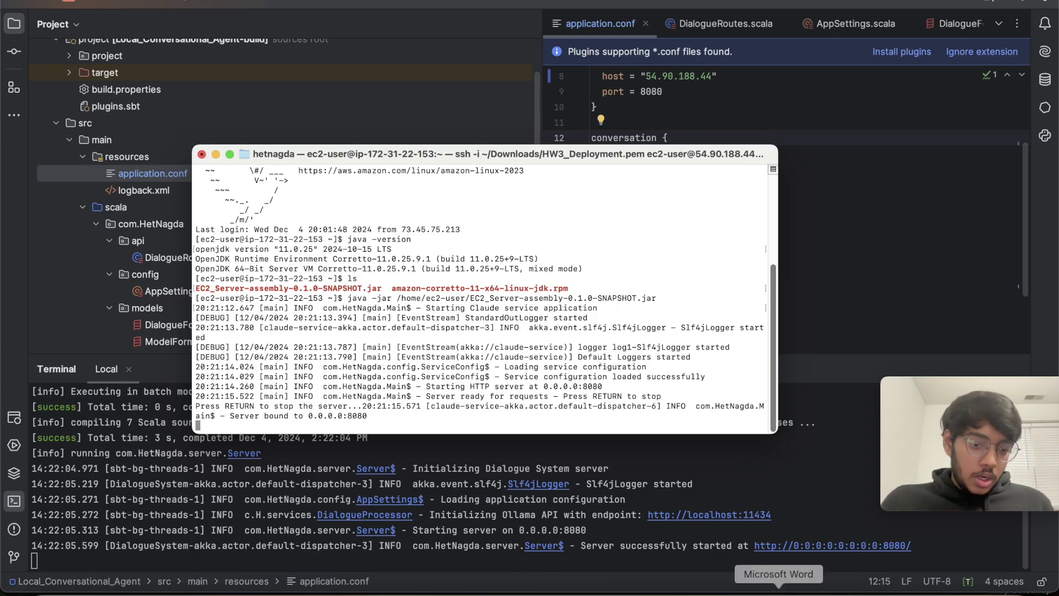
right_click(814, 590)
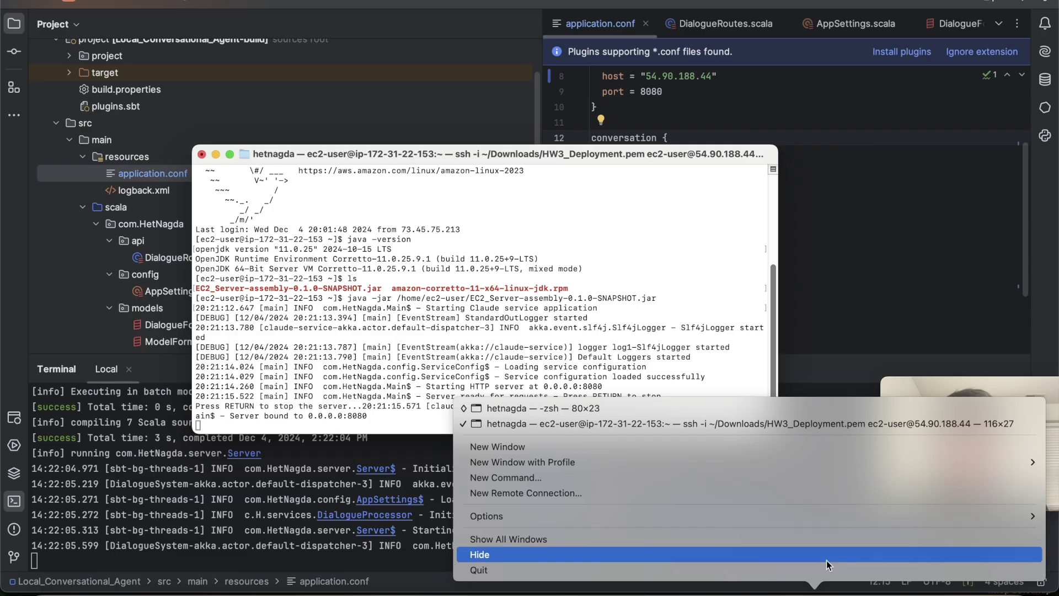
click(581, 407)
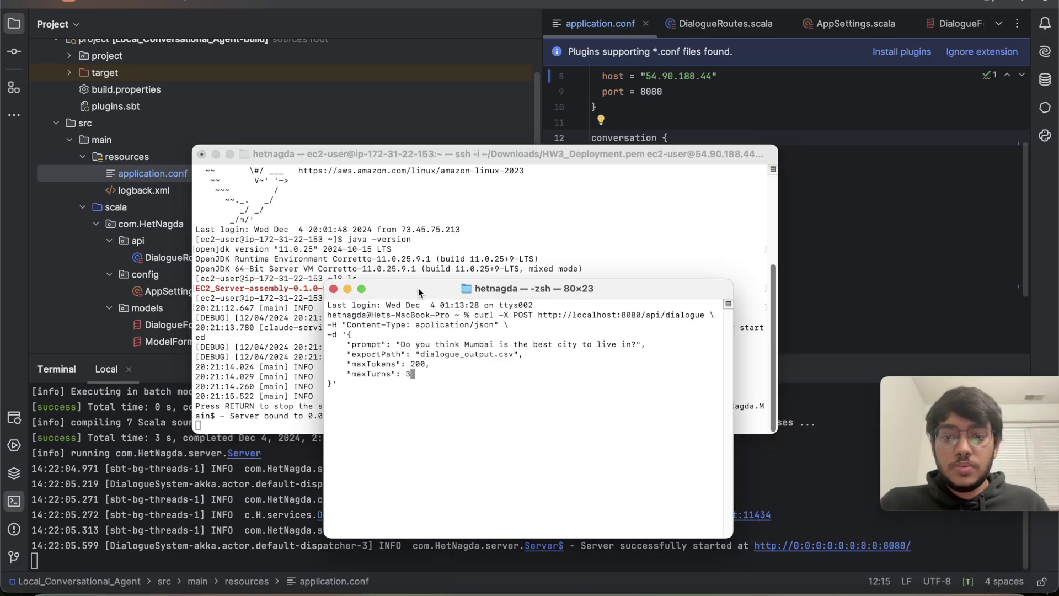
drag(472, 210, 472, 205)
drag(755, 447, 939, 481)
drag(678, 202, 587, 160)
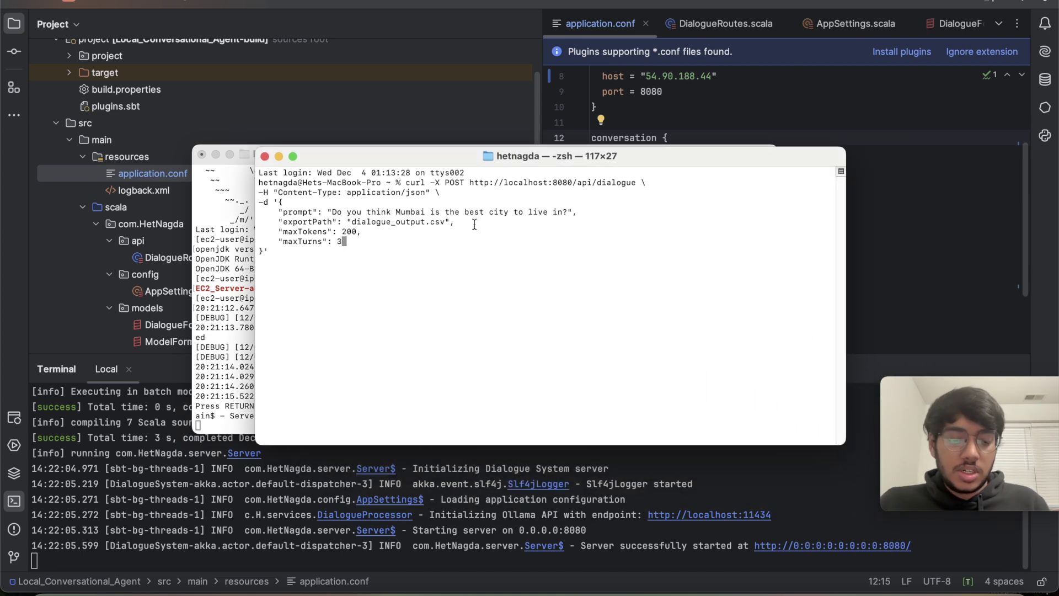
Re-enter 3 as the maxTurns value in the curl request body.
key(BackSpace)
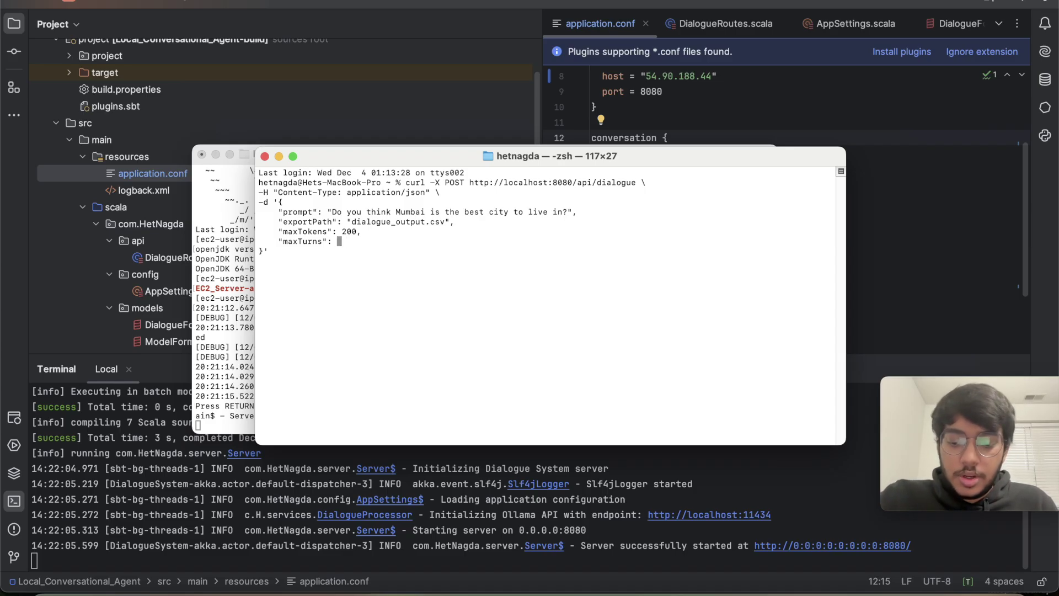
text(3)
key(Up)
key(Right)
key(Right)
key(Right)
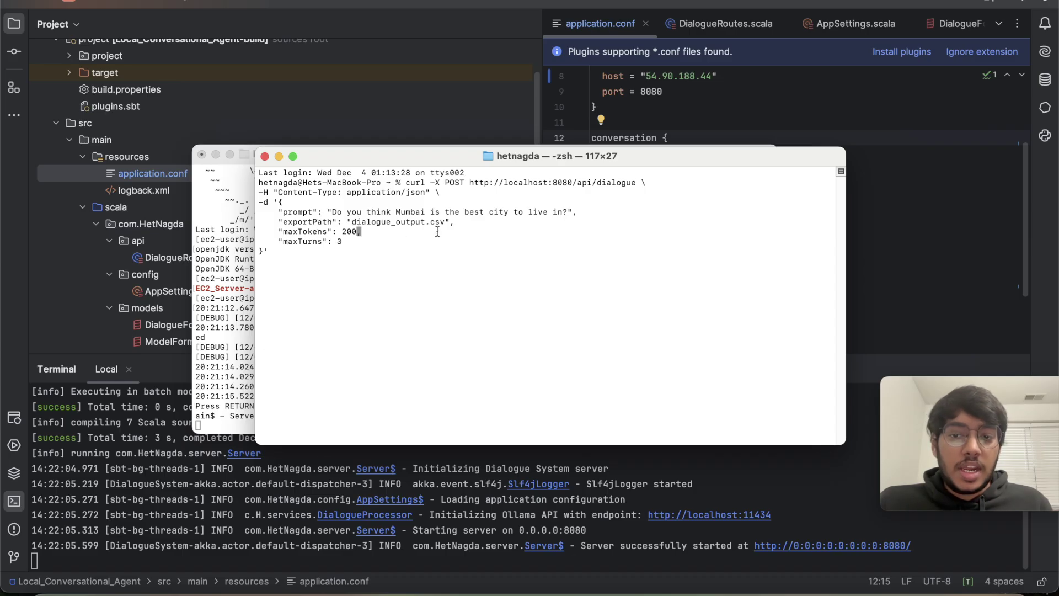
Highlight the curl request's export file name, and delete dialogue_output.csv and dialogue_output.txt from the Local_Conversational_Agent project in IntelliJ IDEA.
drag(445, 222, 354, 218)
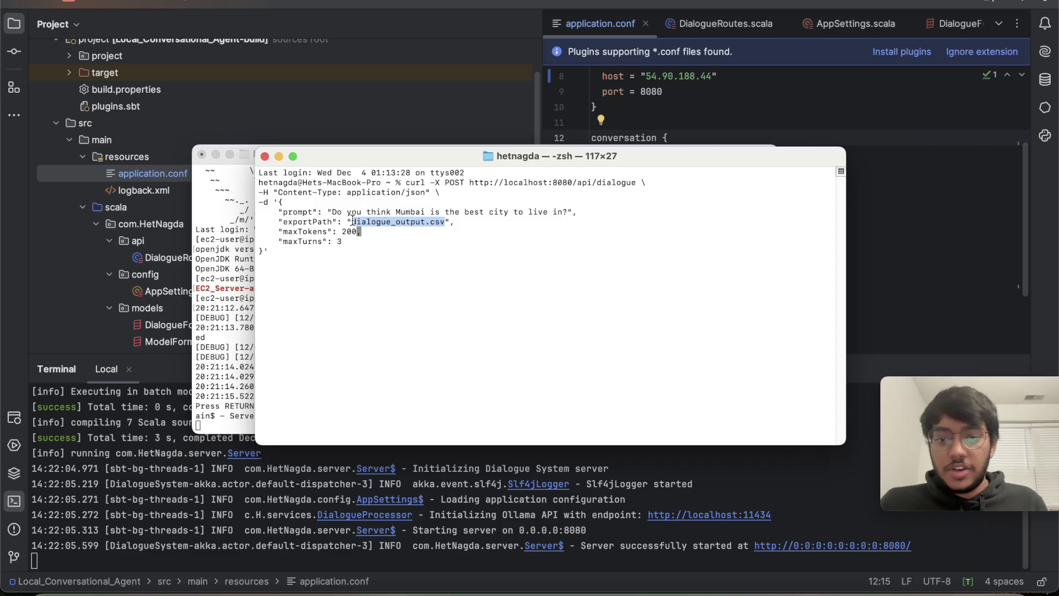
click(391, 266)
click(70, 325)
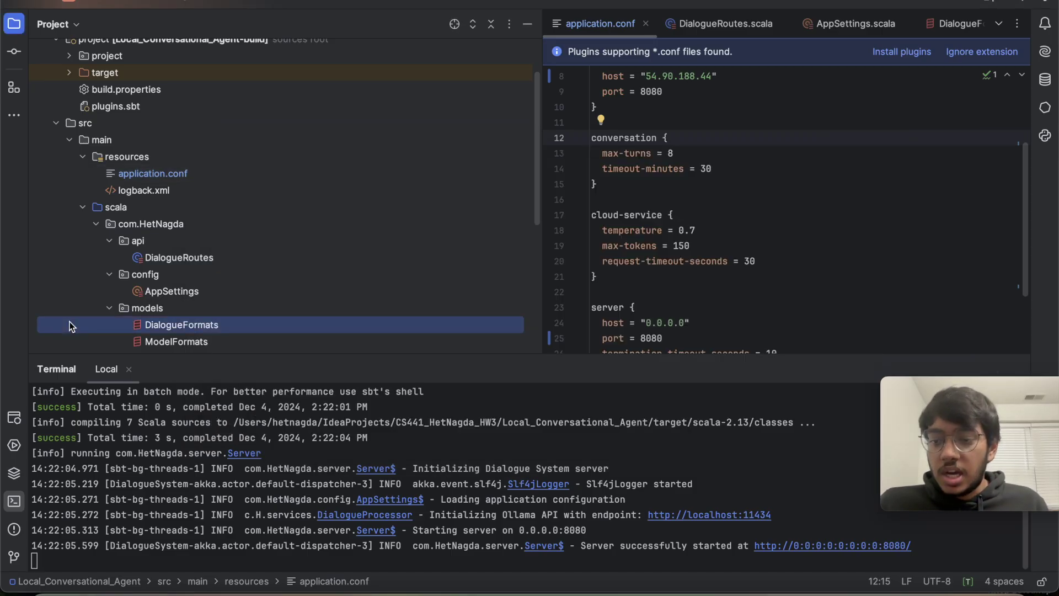
scroll(156, 310, down, 5)
click(143, 262)
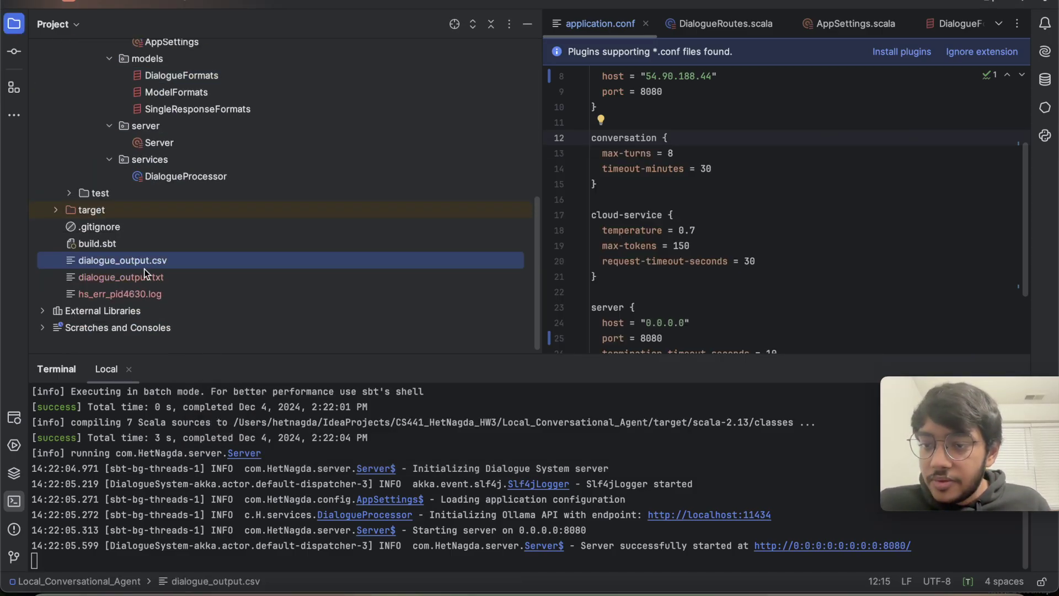
shift+click(146, 273)
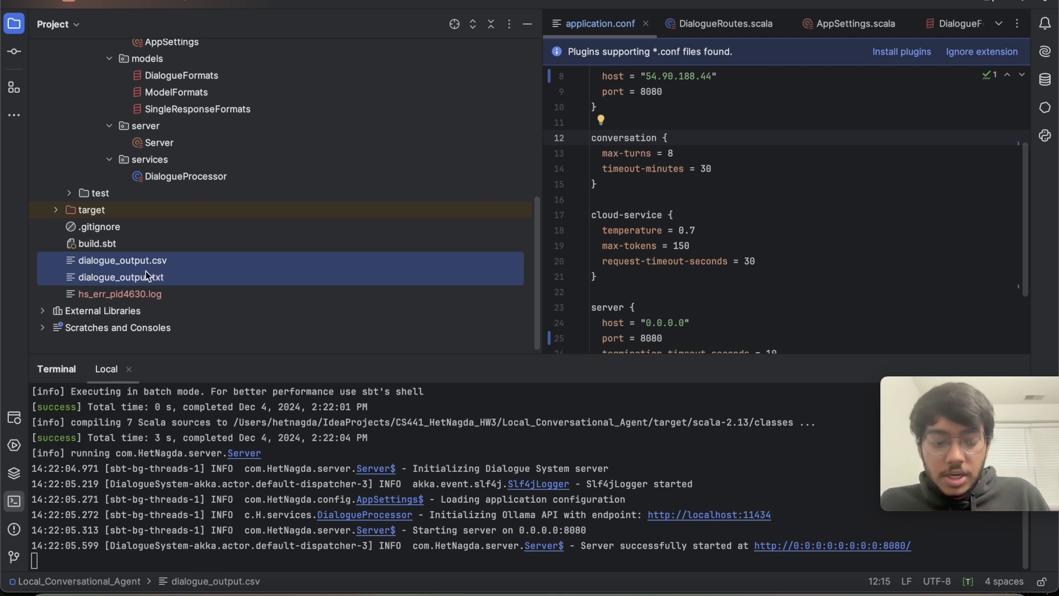
key(Delete)
key(Return)
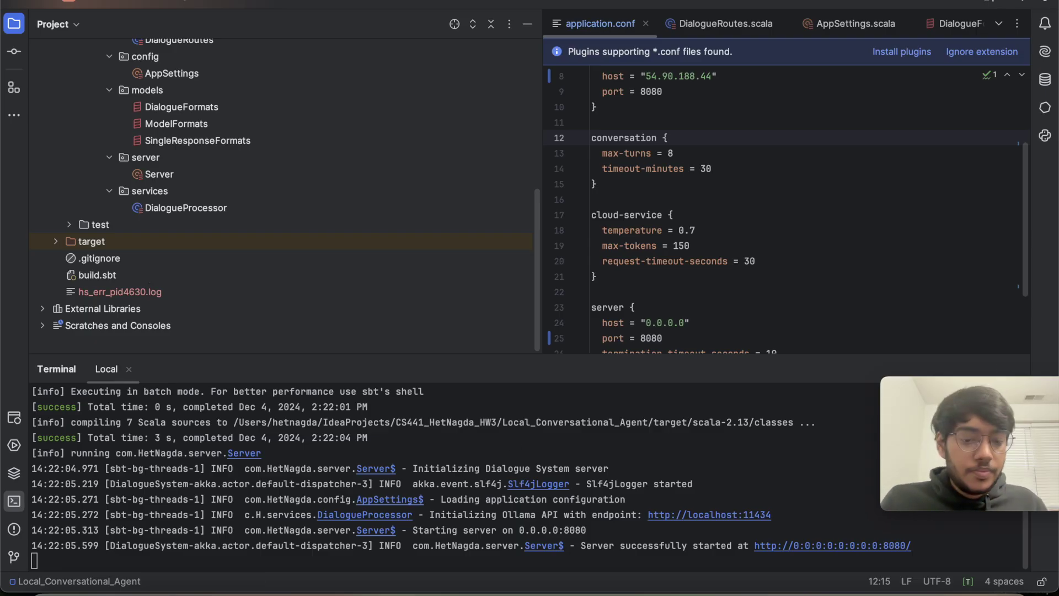
click(806, 592)
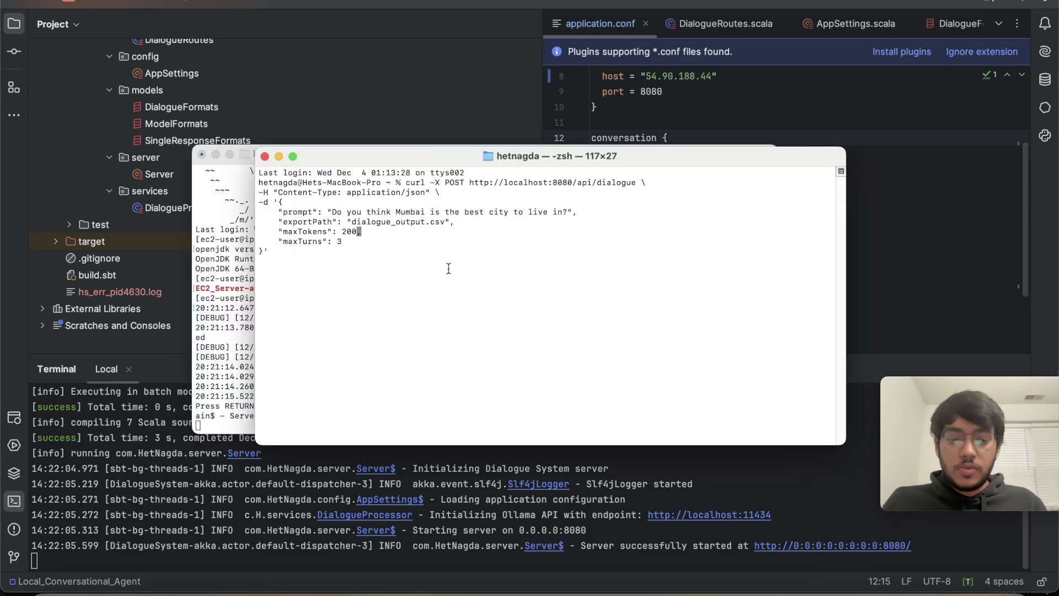
key(Return)
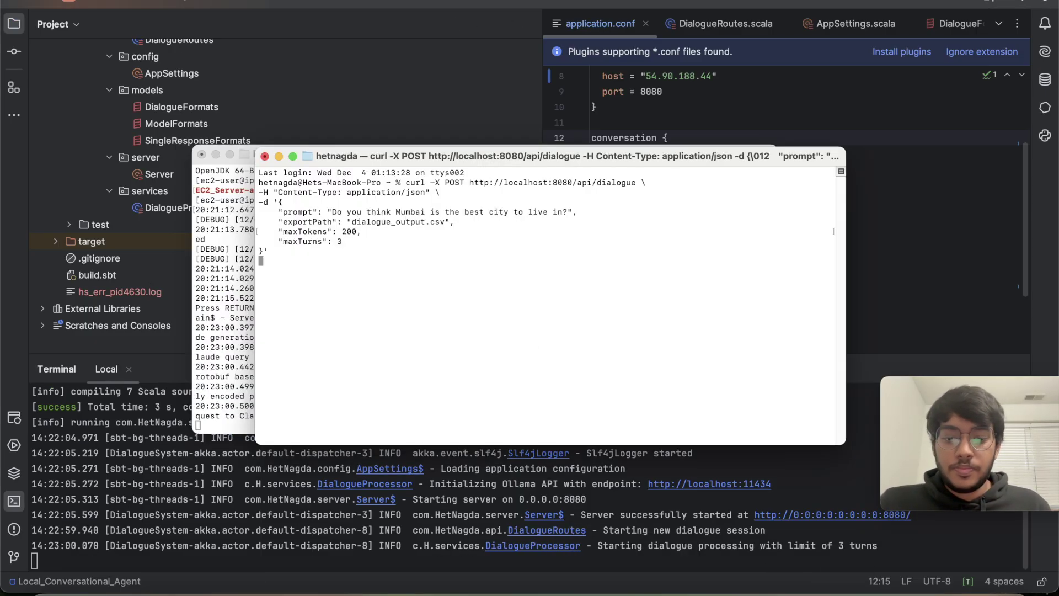
Bring the SSH session forward, reposition it, and highlight the server log entry about sending the request to the Claude API Gateway.
click(710, 554)
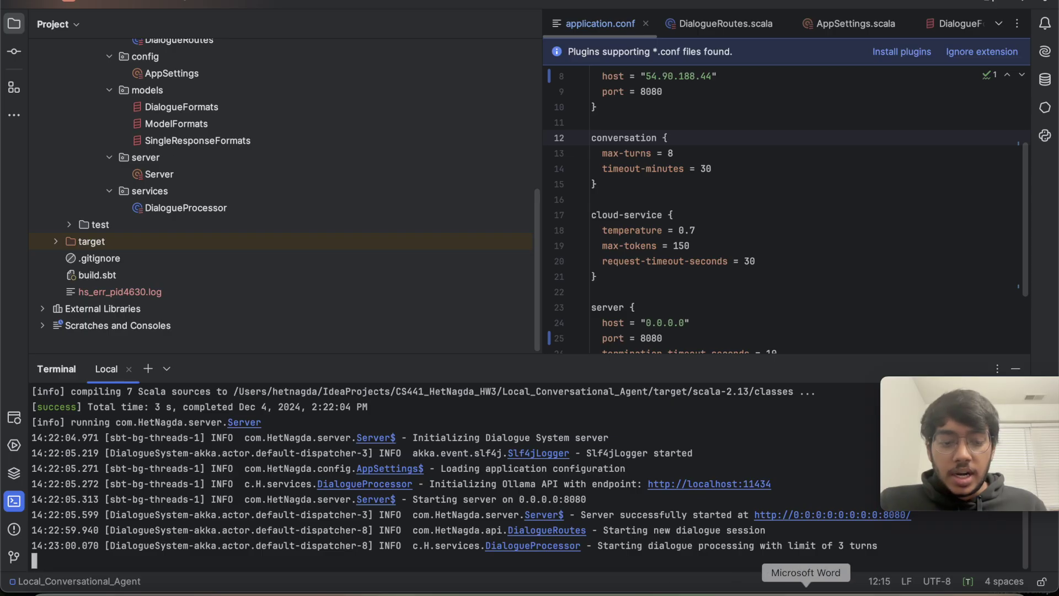
click(844, 591)
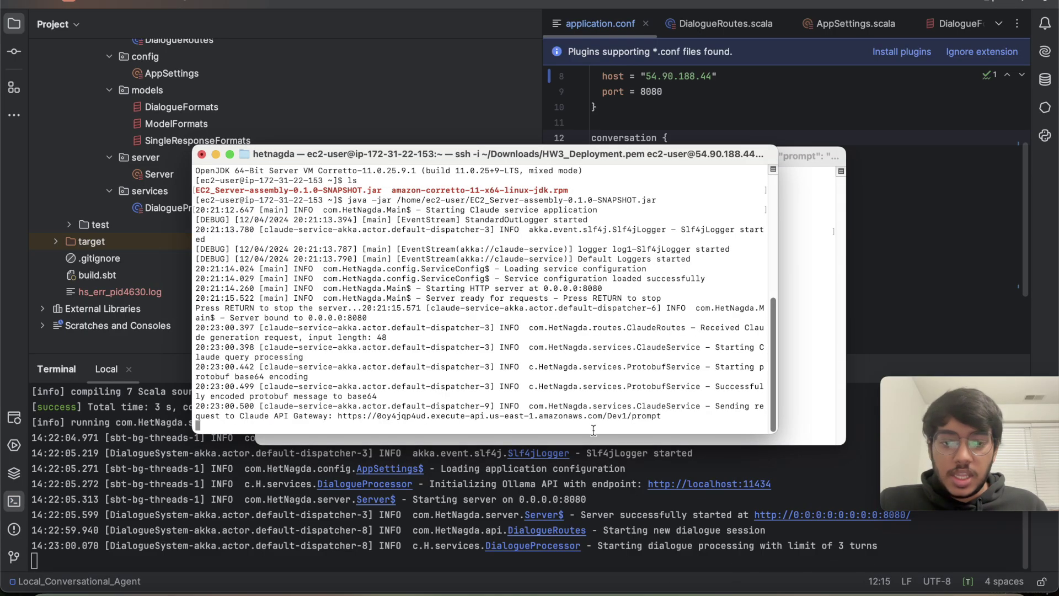
drag(489, 157, 407, 128)
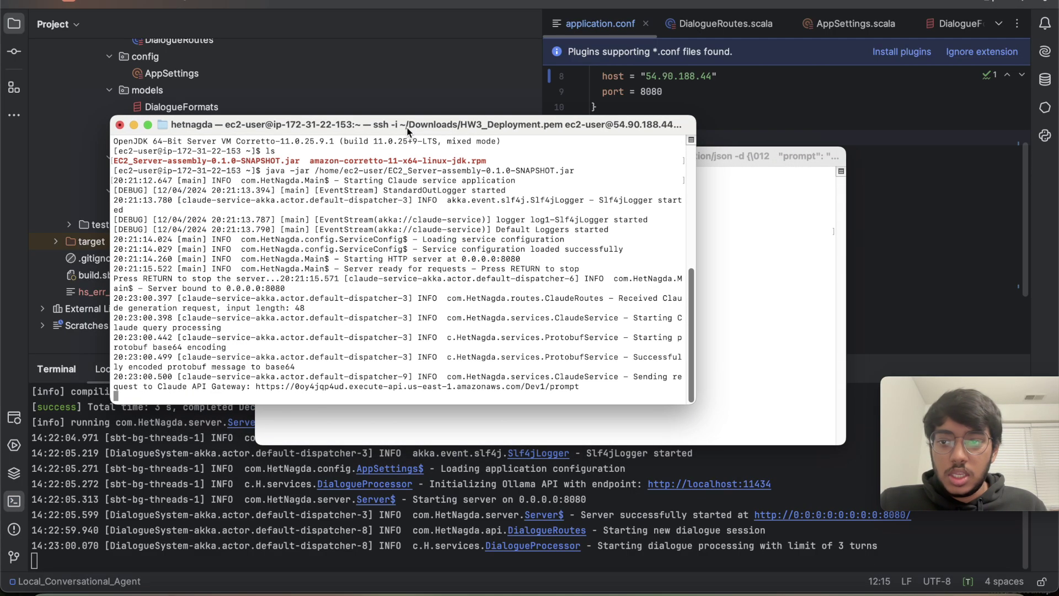
drag(598, 390, 173, 376)
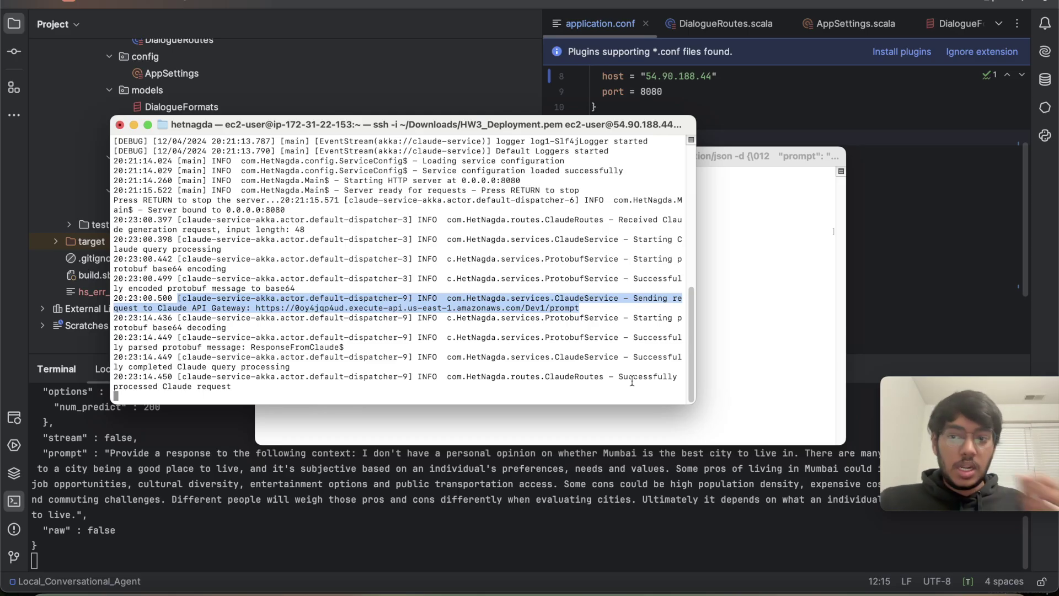
Review the local agent's dialogue output in the IntelliJ IDEA project terminal.
click(395, 525)
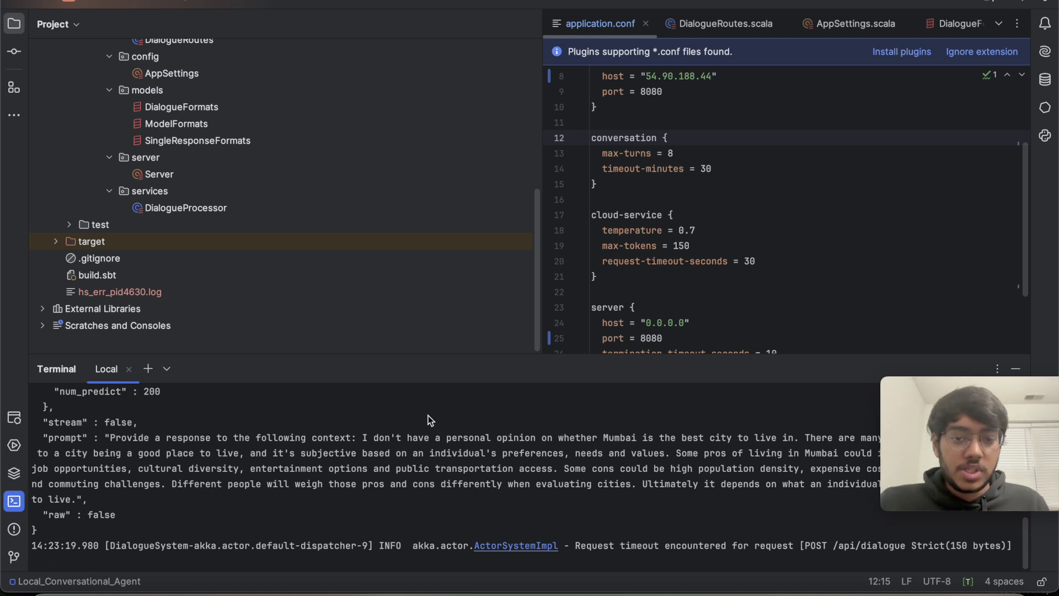
scroll(334, 306, up, 3)
scroll(329, 301, down, 3)
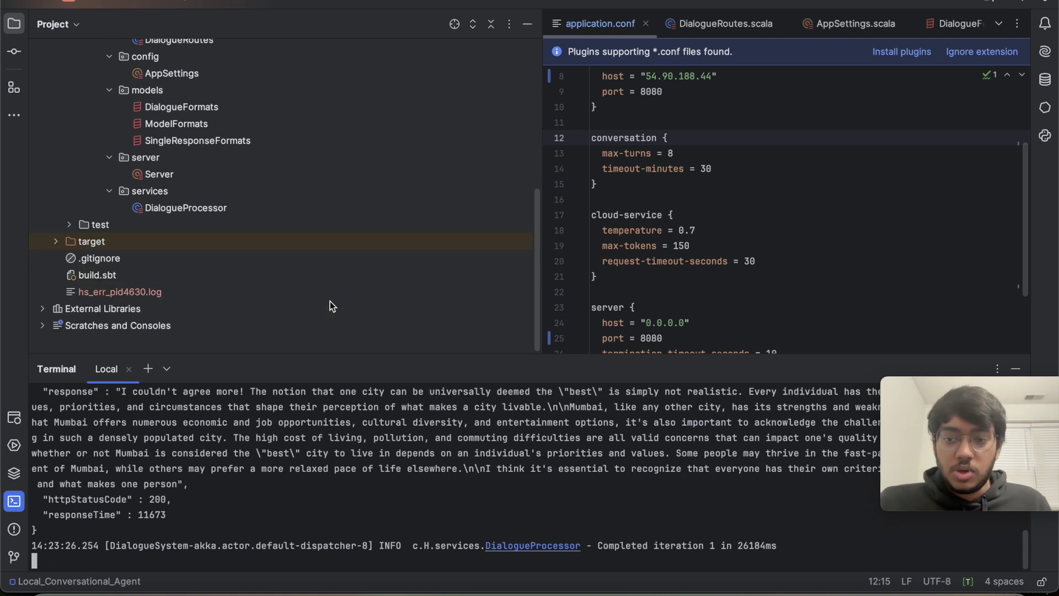
Switch to Terminal and reposition the SSH session window to check the EC2 server's log of Claude request processing.
click(56, 241)
click(56, 242)
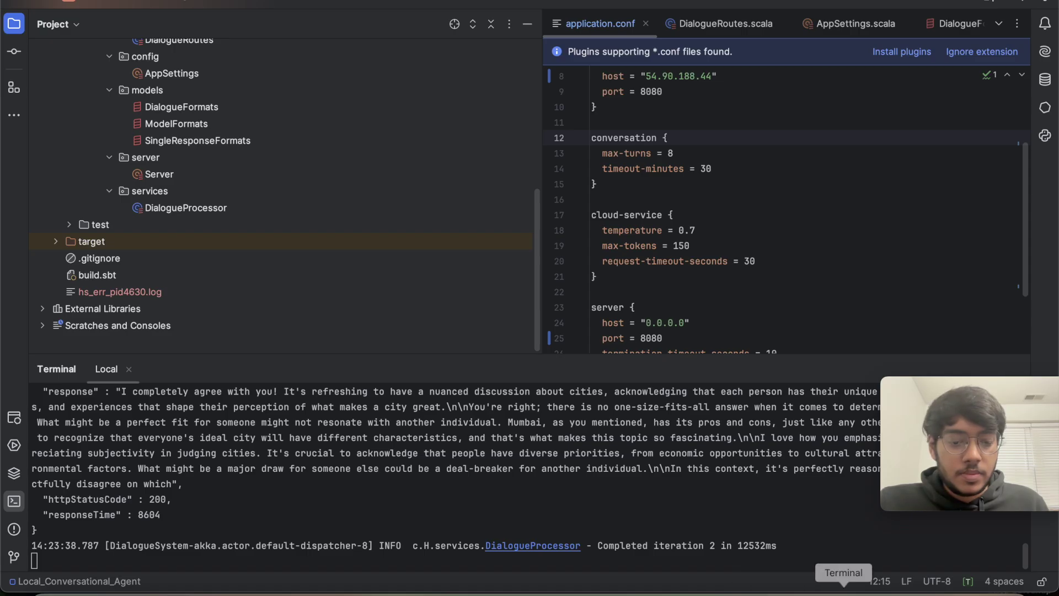
click(844, 593)
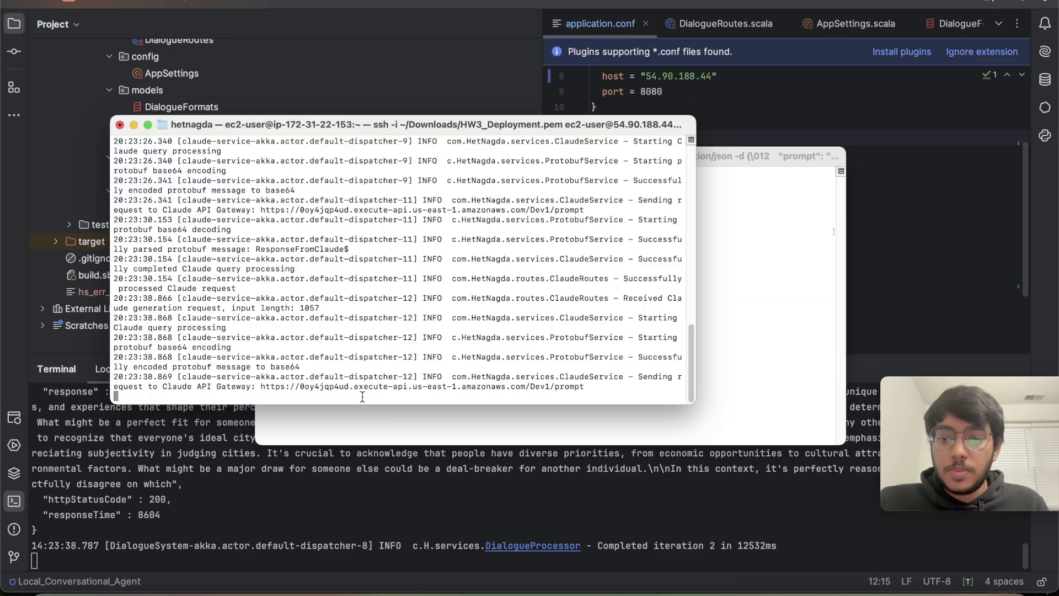
drag(372, 124, 381, 203)
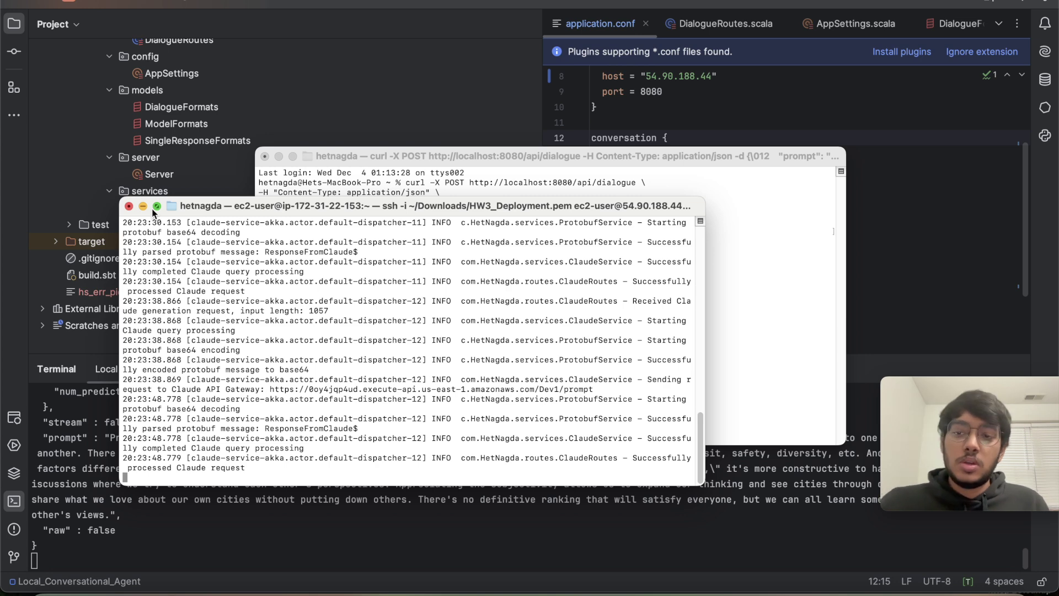
mouse_move(152, 207)
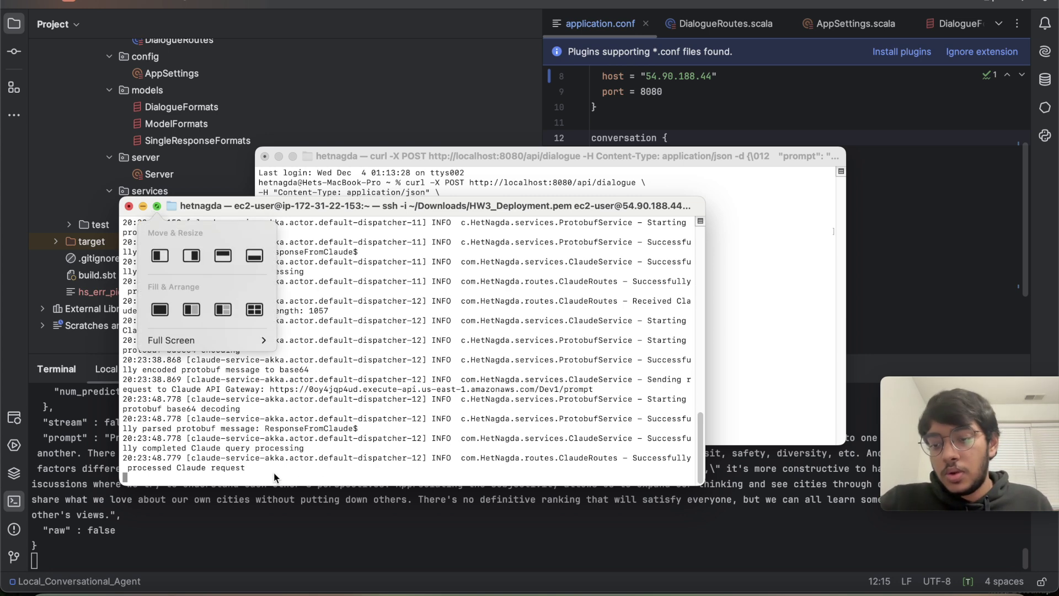
Return to IntelliJ IDEA, open the generated dialogue_output.csv, and highlight the Claude and Llama speaker names in its first two records.
click(256, 546)
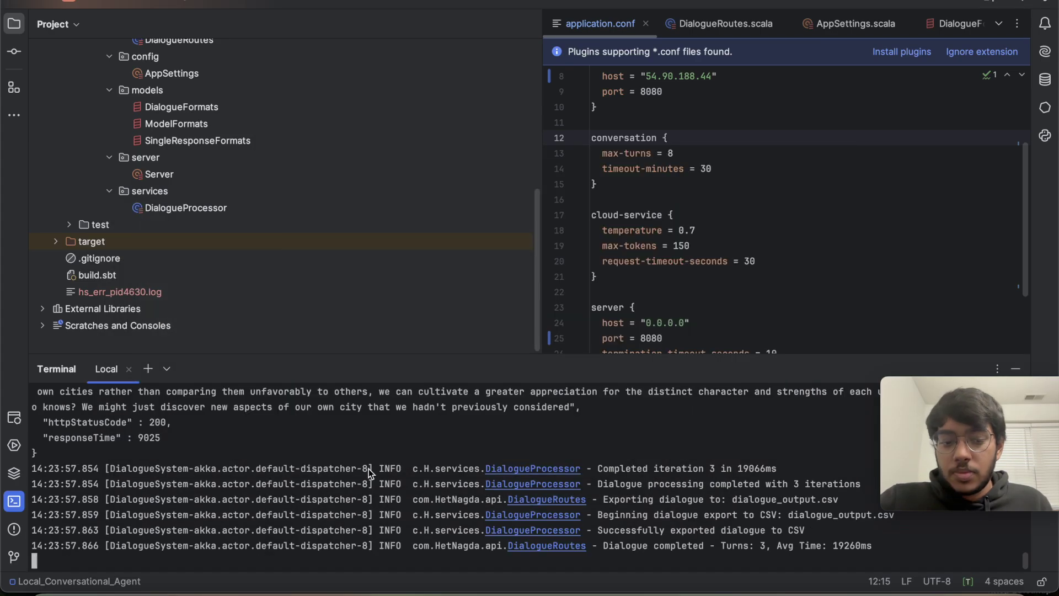
double_click(122, 292)
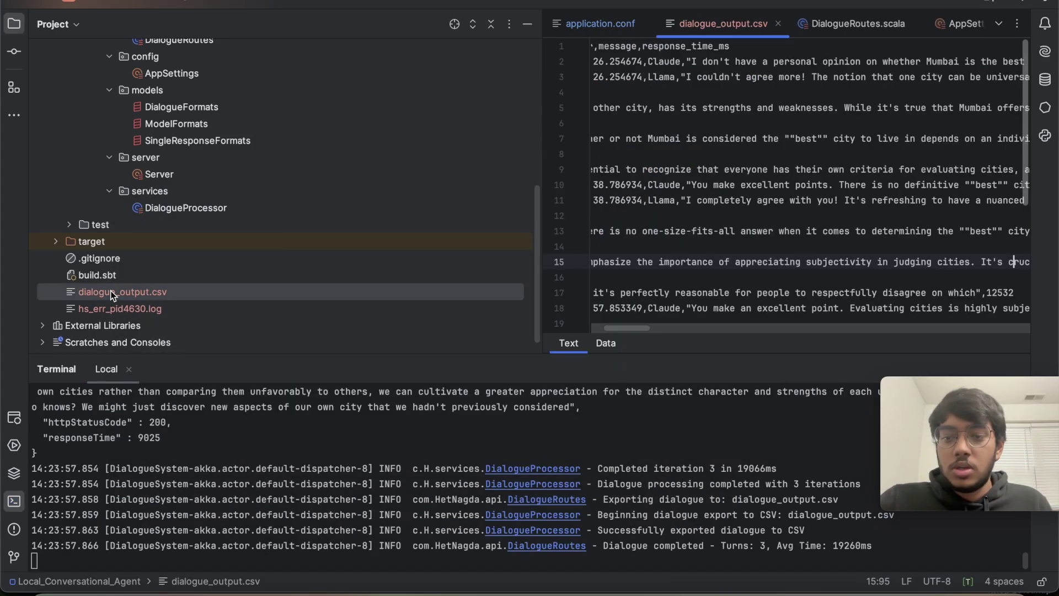
scroll(778, 221, left, 5)
double_click(757, 62)
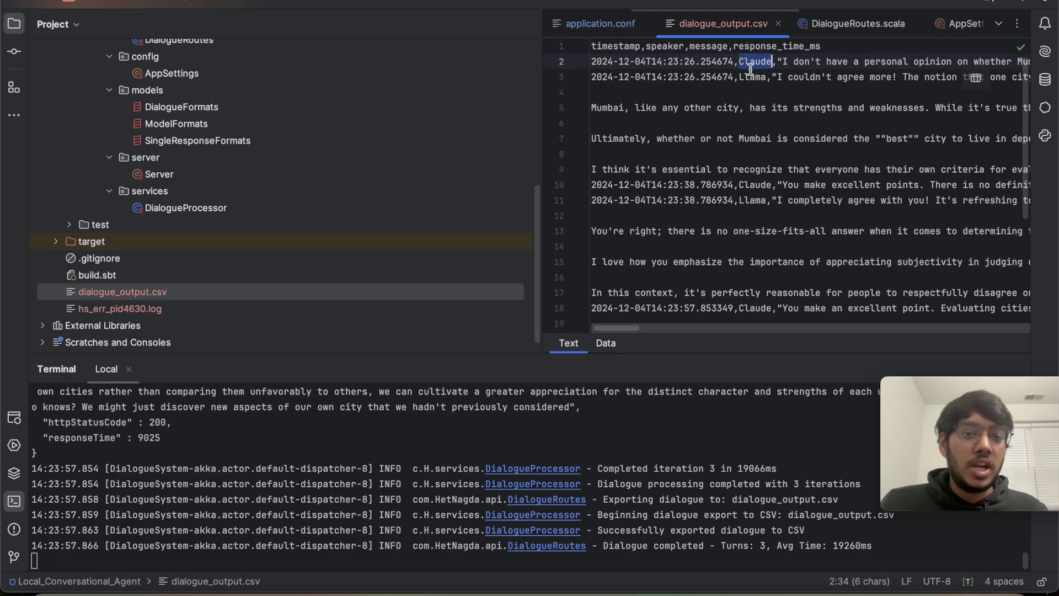
double_click(753, 77)
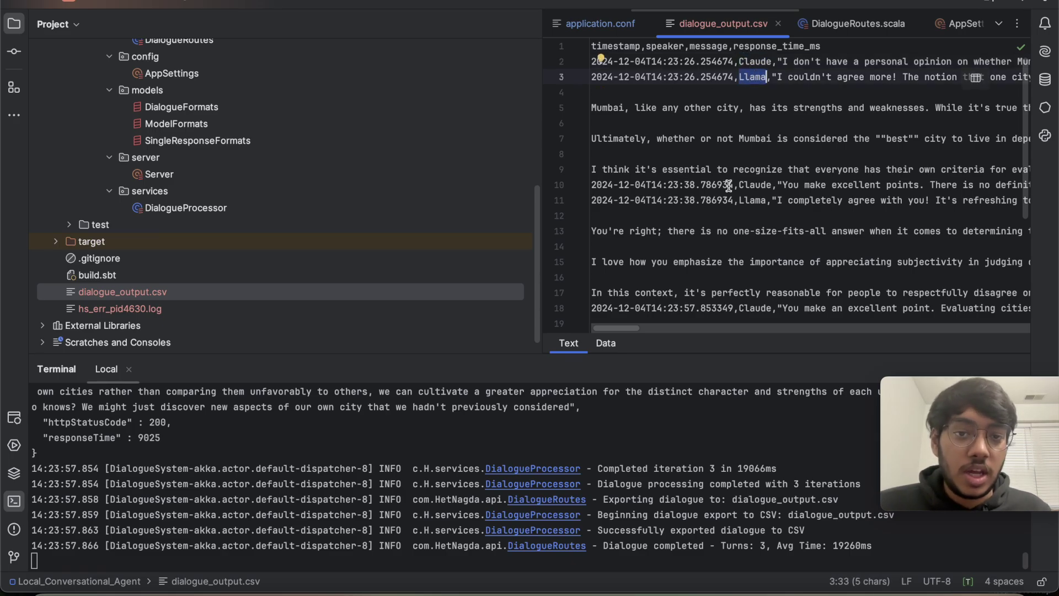
scroll(758, 261, down, 2)
scroll(759, 261, up, 2)
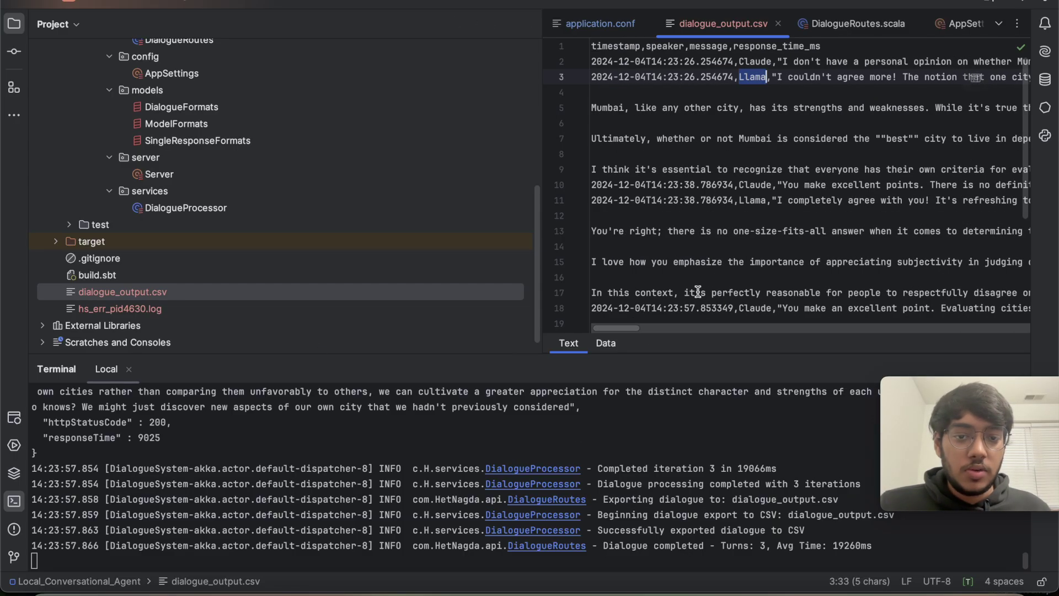
Highlight the response time of the last record in dialogue_output.csv, and return to the beginning of the file.
scroll(698, 292, down, 5)
drag(620, 328, 800, 330)
drag(817, 239, 788, 238)
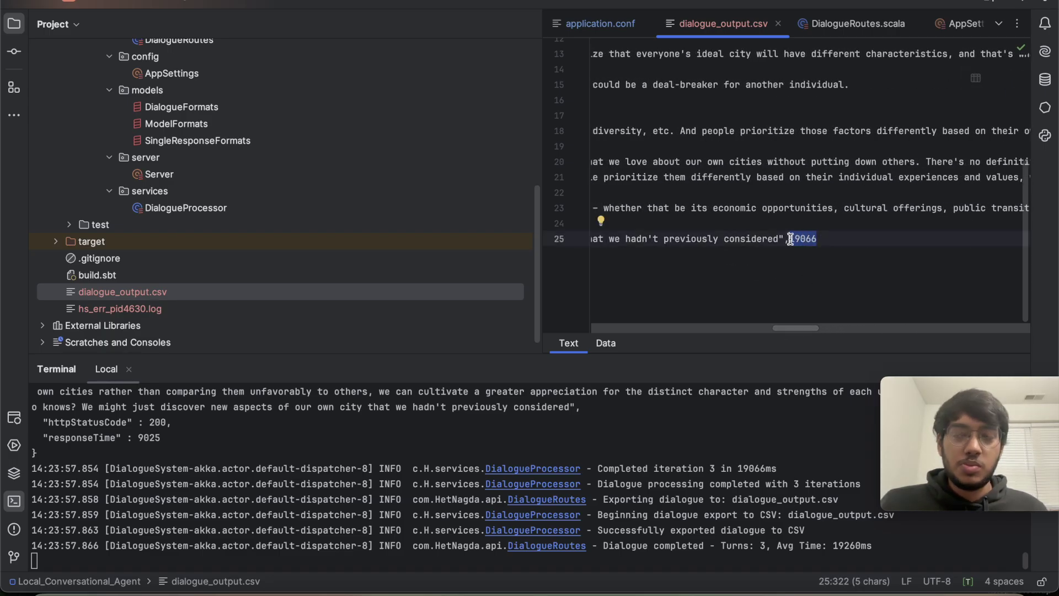
scroll(775, 246, left, 3)
scroll(772, 225, up, 2)
scroll(772, 224, up, 3)
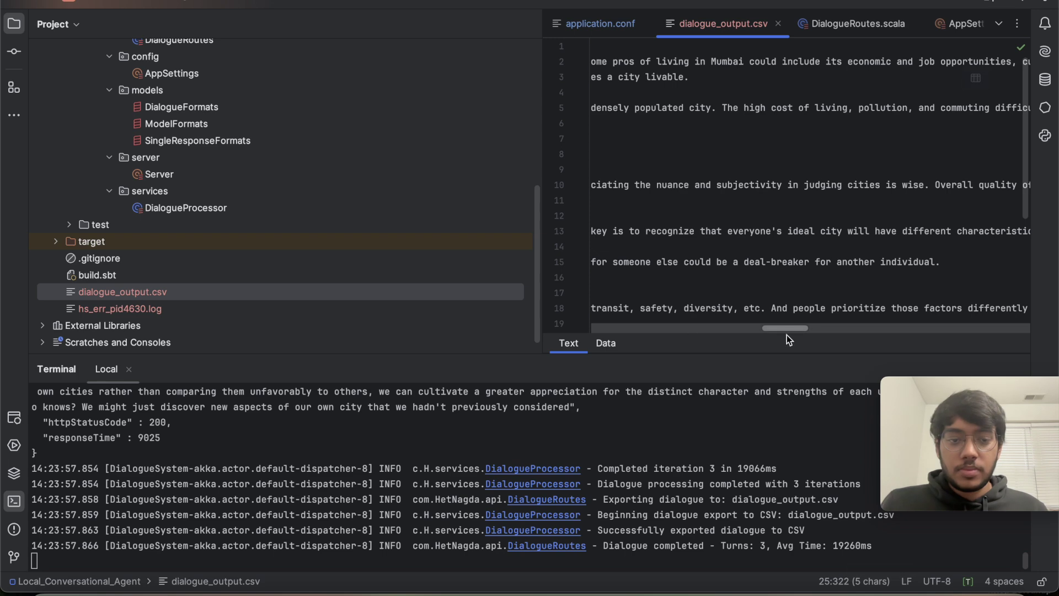
drag(790, 328, 607, 334)
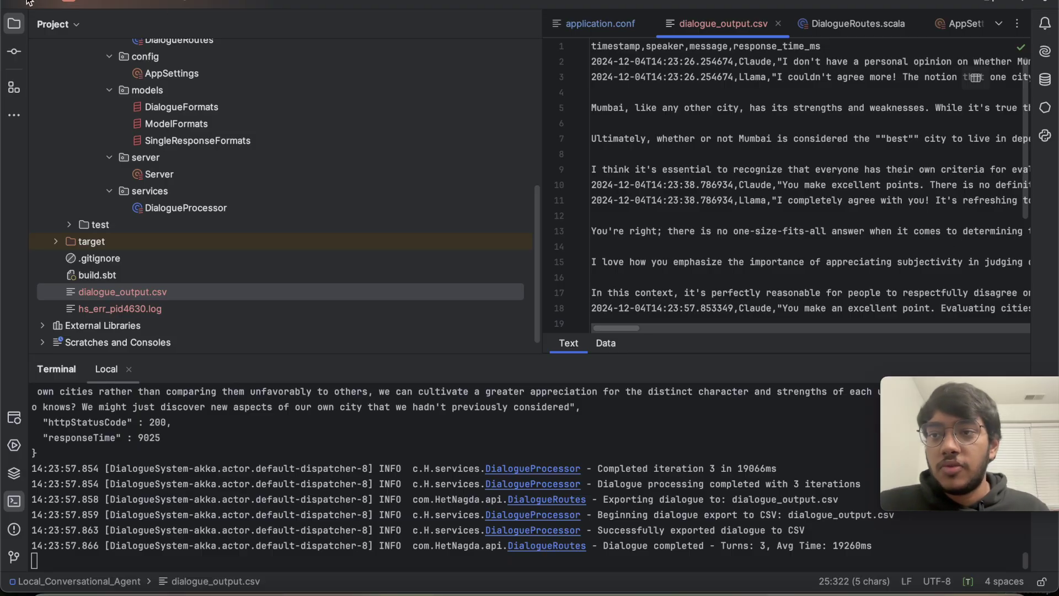
Switch to Safari, show the CS441 HW3 GitHub repository, and look over the README's conversation flow and project requirements.
key(super+Tab)
key(super+Tab)
key(super+Tab)
key(Tab)
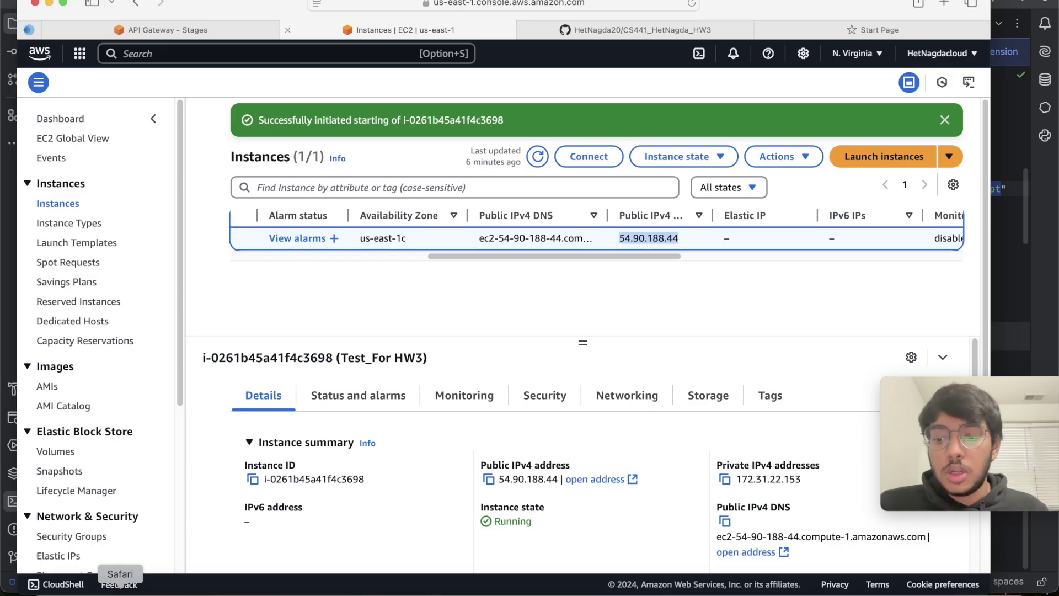
click(669, 27)
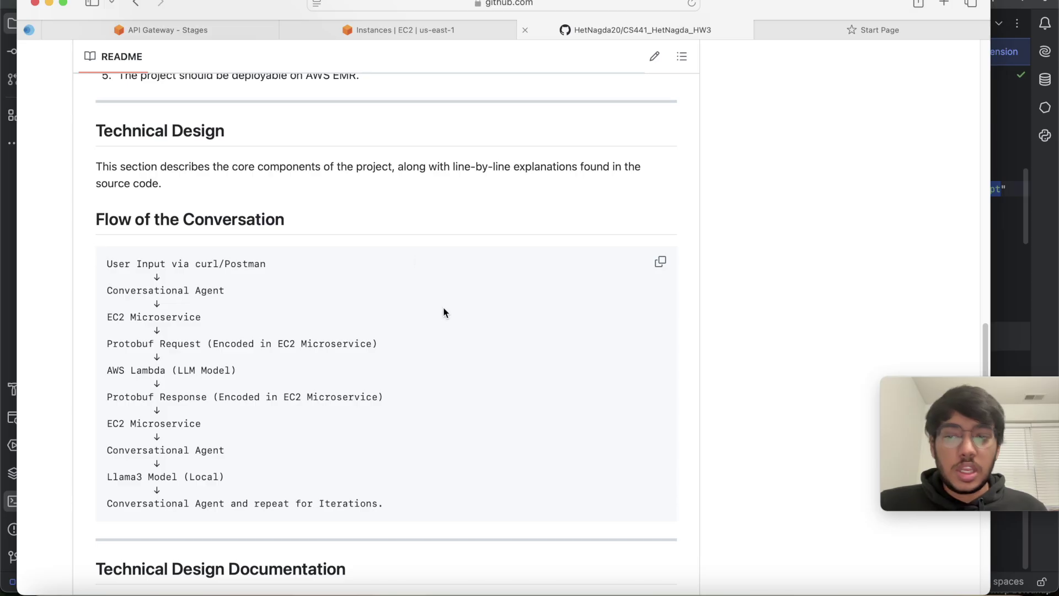
scroll(441, 309, down, 10)
scroll(484, 339, down, 5)
scroll(485, 337, up, 20)
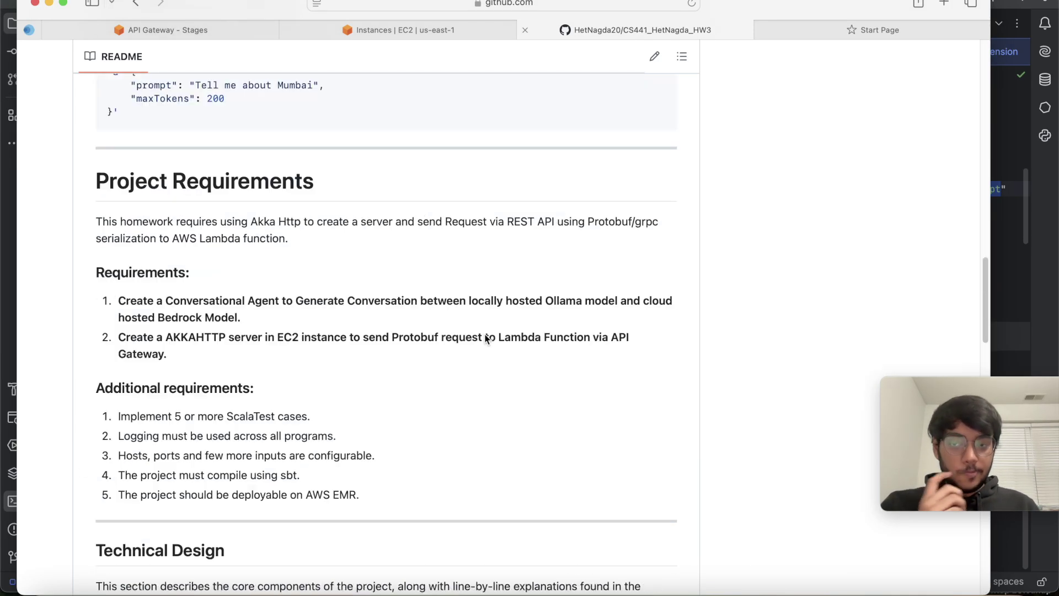
scroll(485, 334, up, 10)
scroll(463, 408, down, 4)
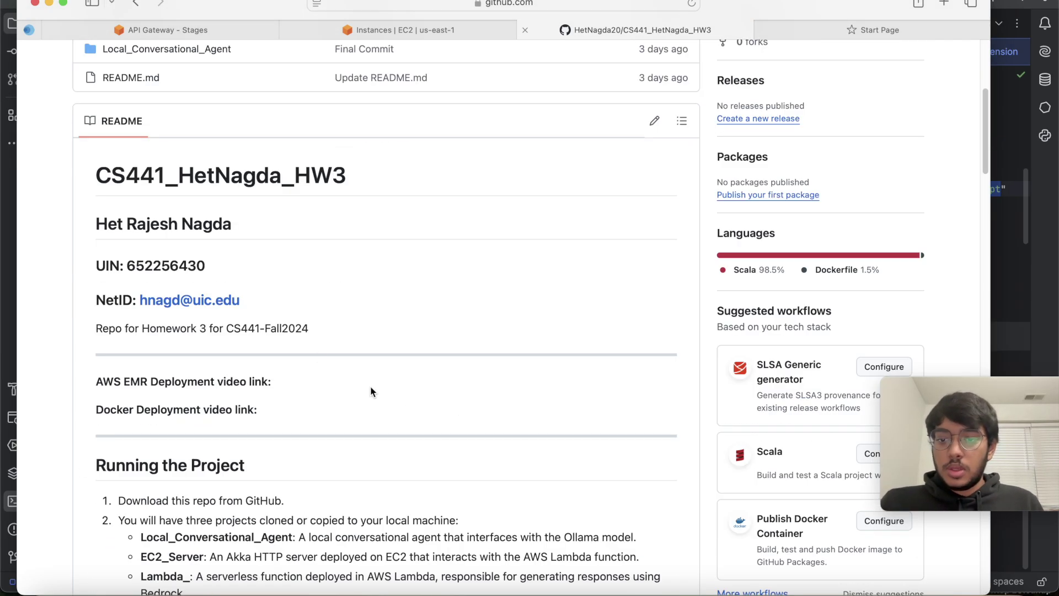
Review the README's running instructions, curl commands, and limitations, and return to the repository's file list.
scroll(408, 447, down, 8)
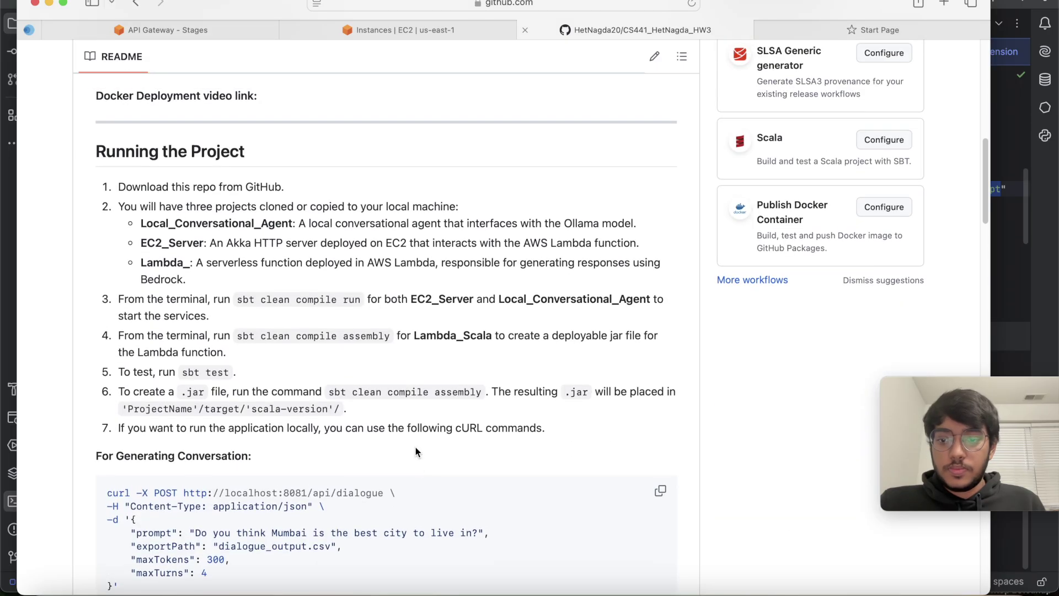
scroll(416, 447, down, 3)
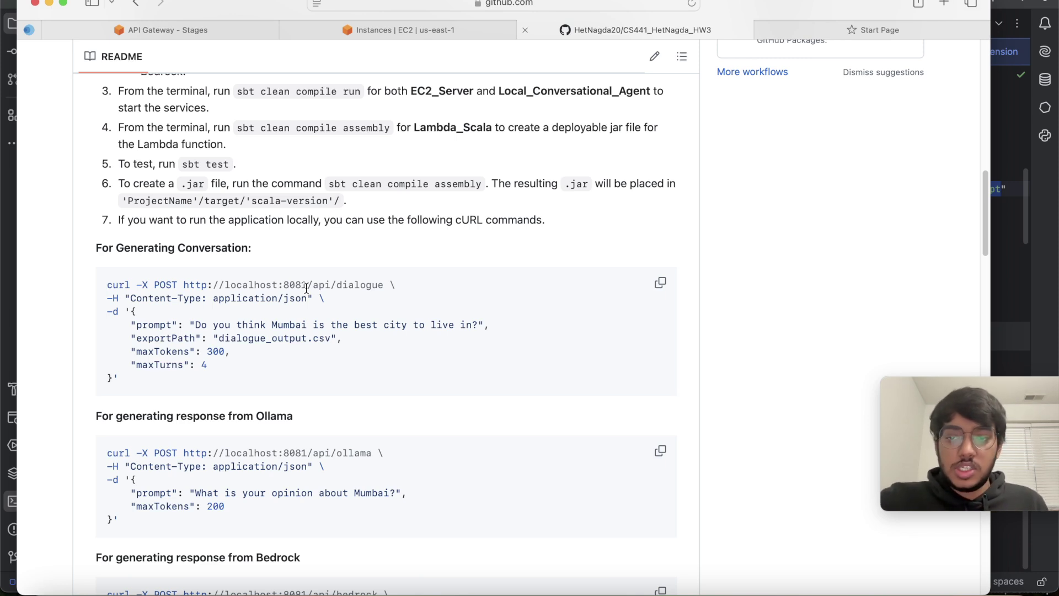
scroll(349, 467, down, 20)
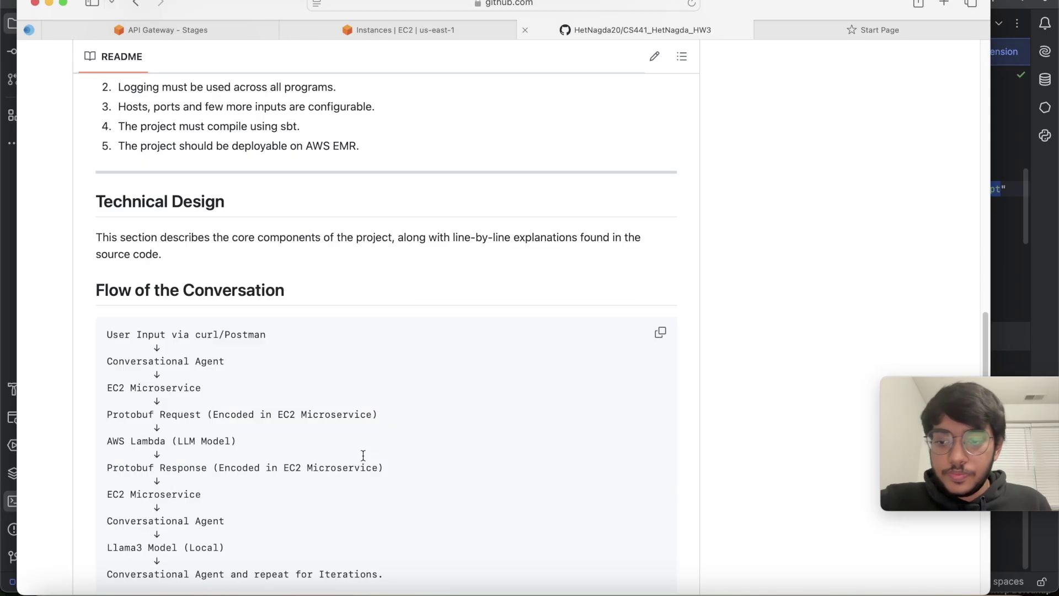
scroll(363, 460, down, 15)
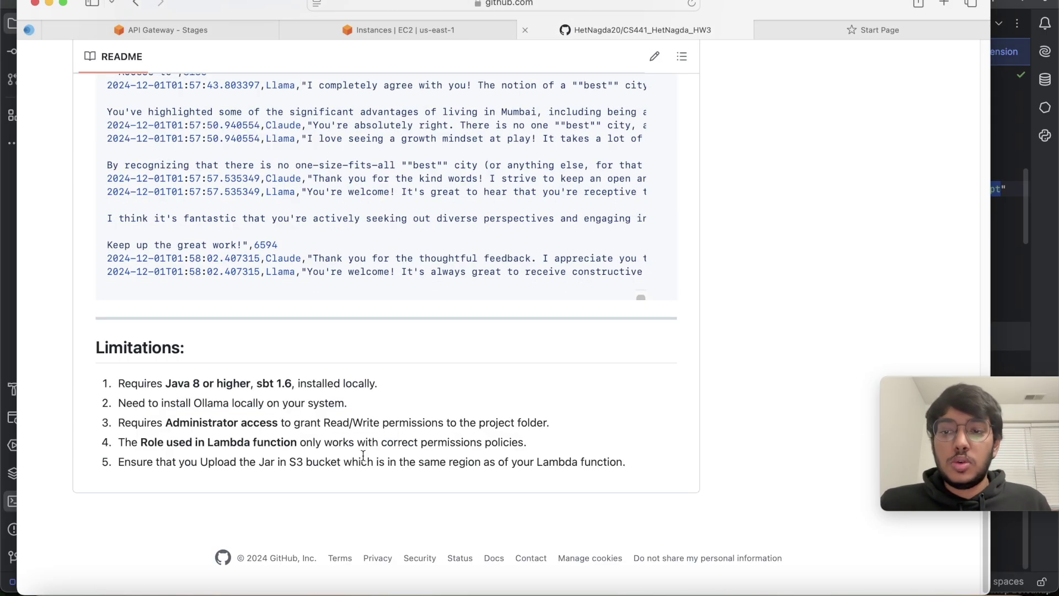
scroll(364, 455, up, 20)
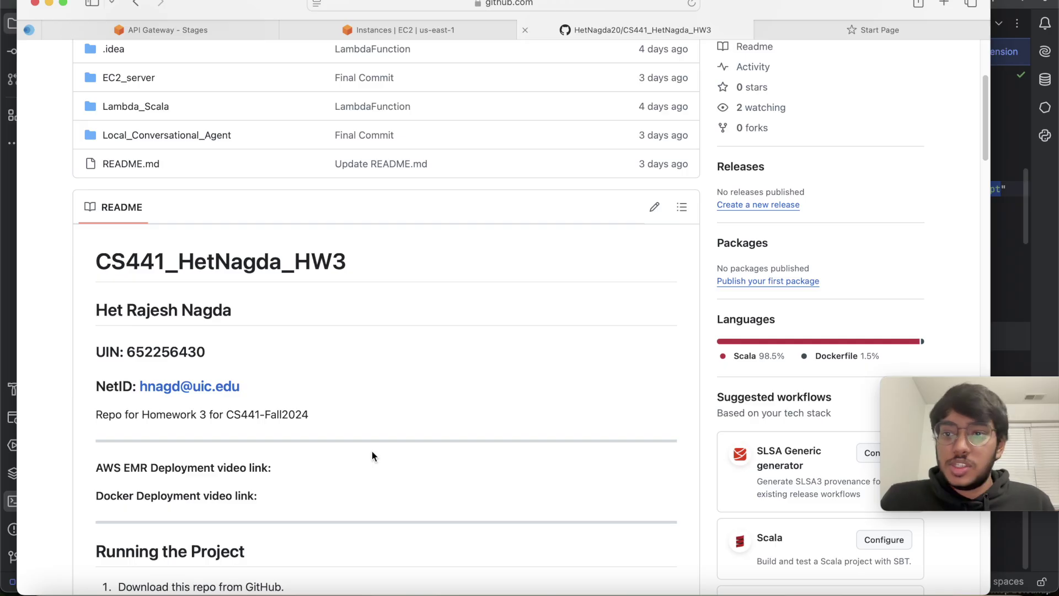
scroll(371, 457, up, 5)
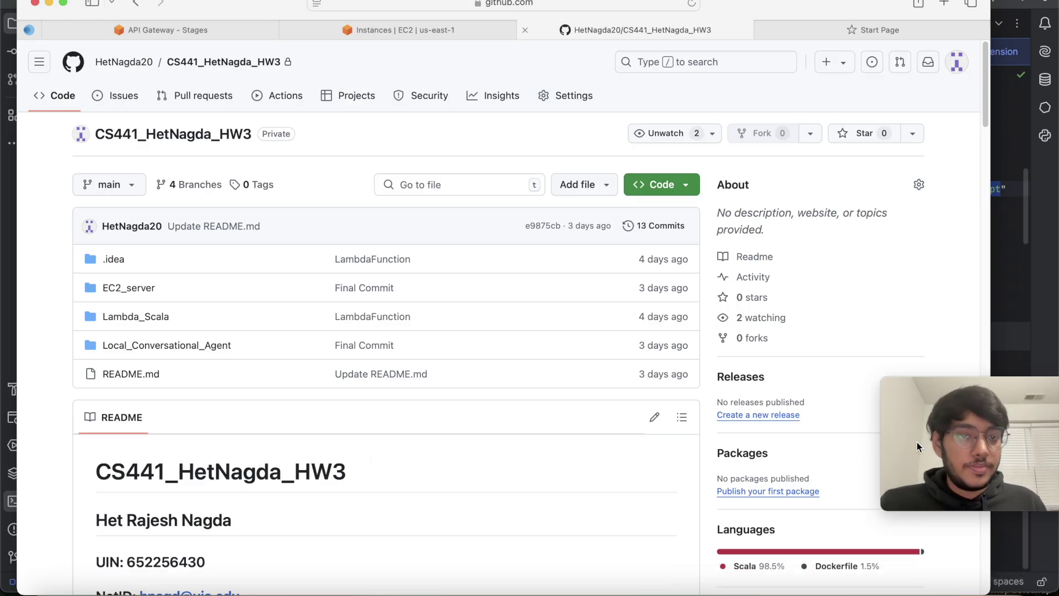
click(741, 7)
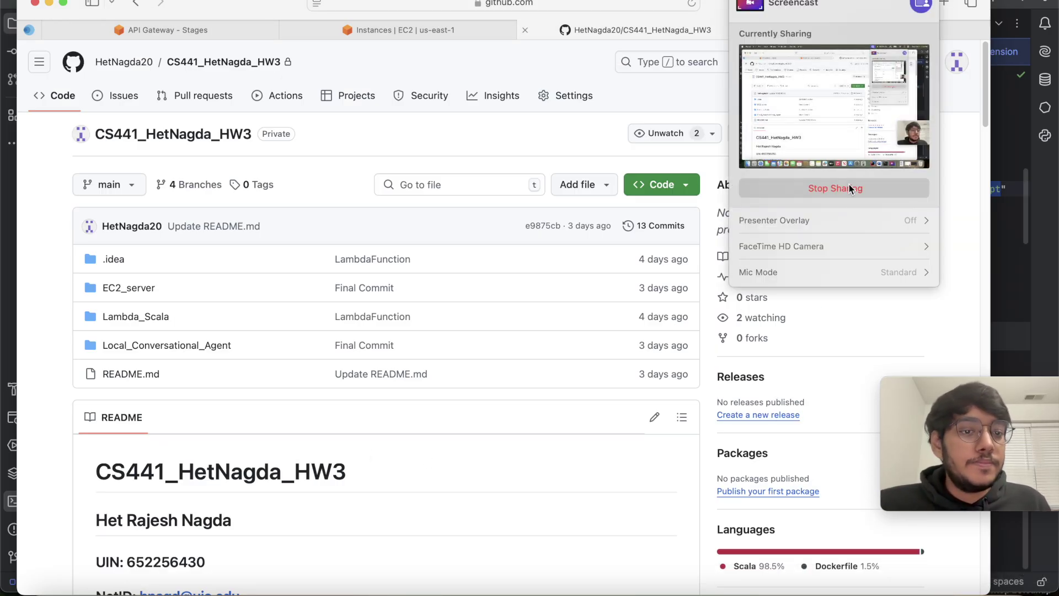